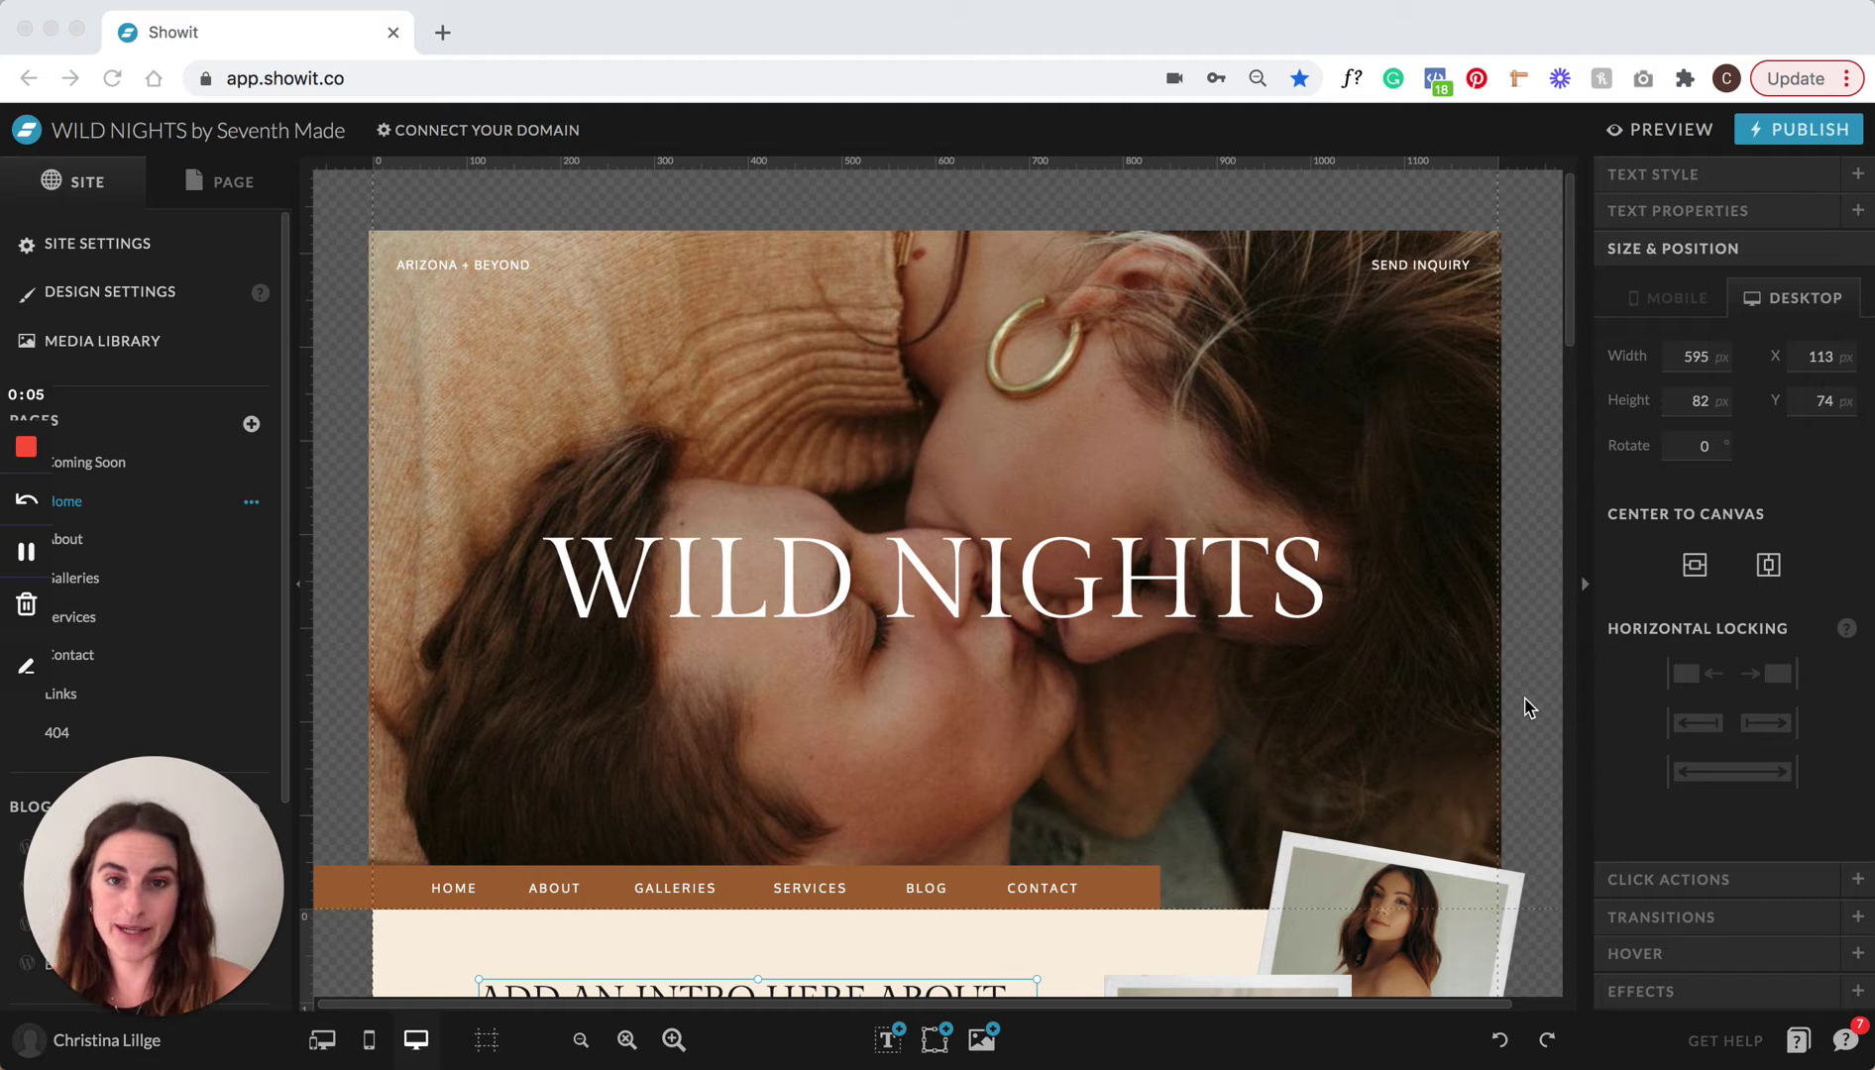
Step: Scroll through the template, then open Design Settings and inspect palette swatches 8 through 5
scroll(1526, 706, "down", 4)
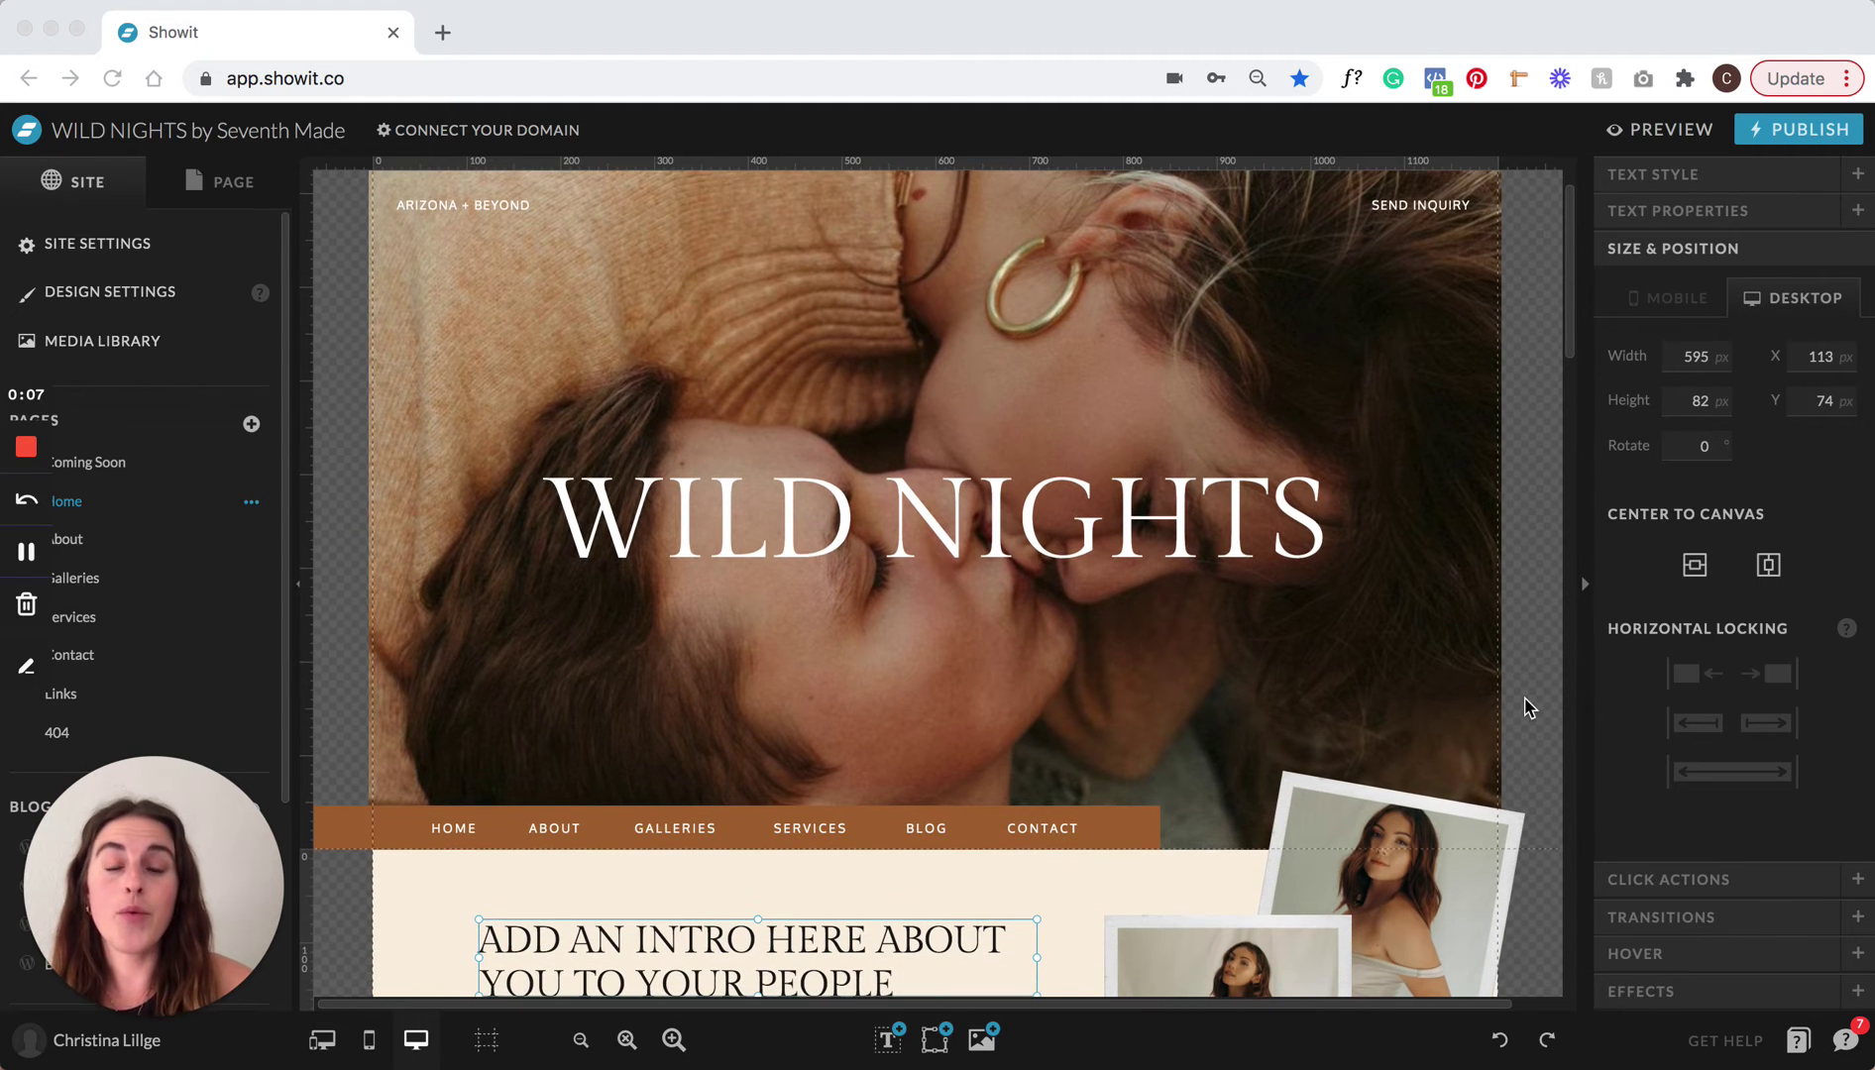
scroll(1527, 706, "down", 12)
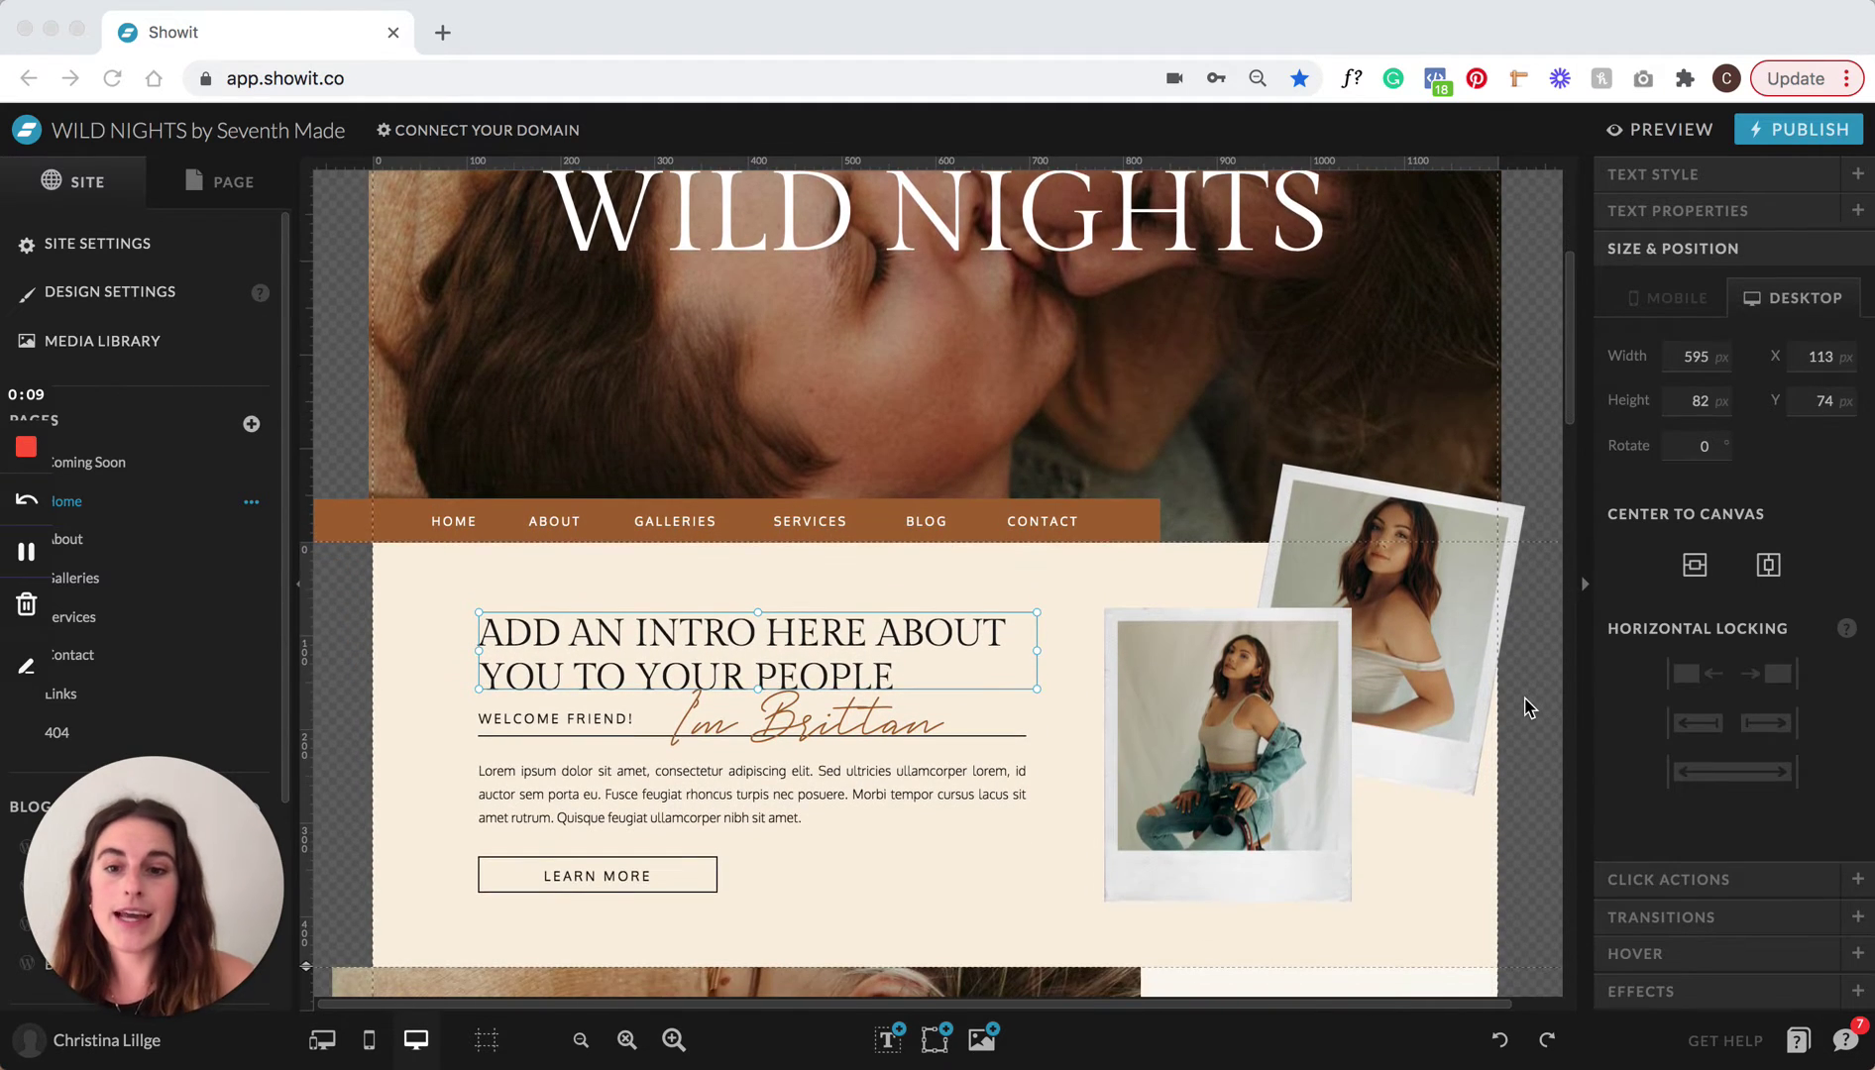
scroll(1527, 707, "down", 9)
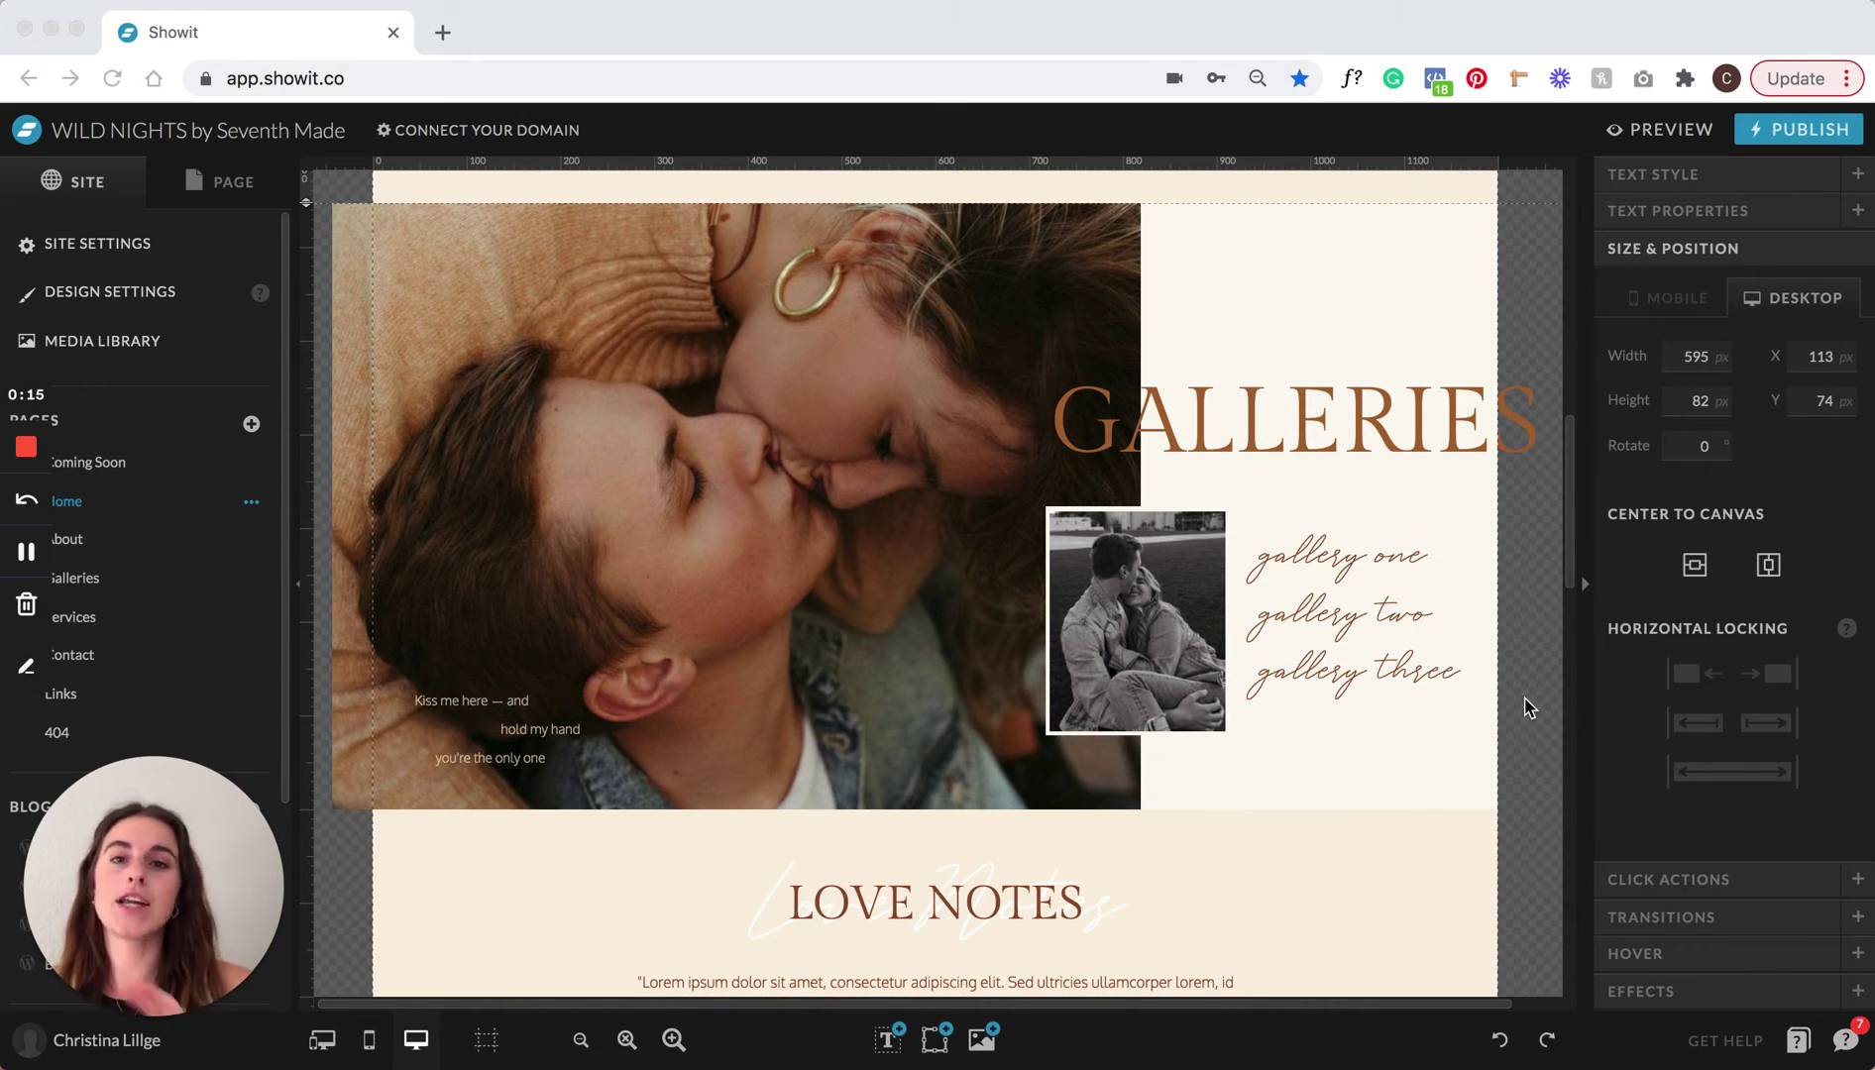
scroll(1526, 707, "down", 8)
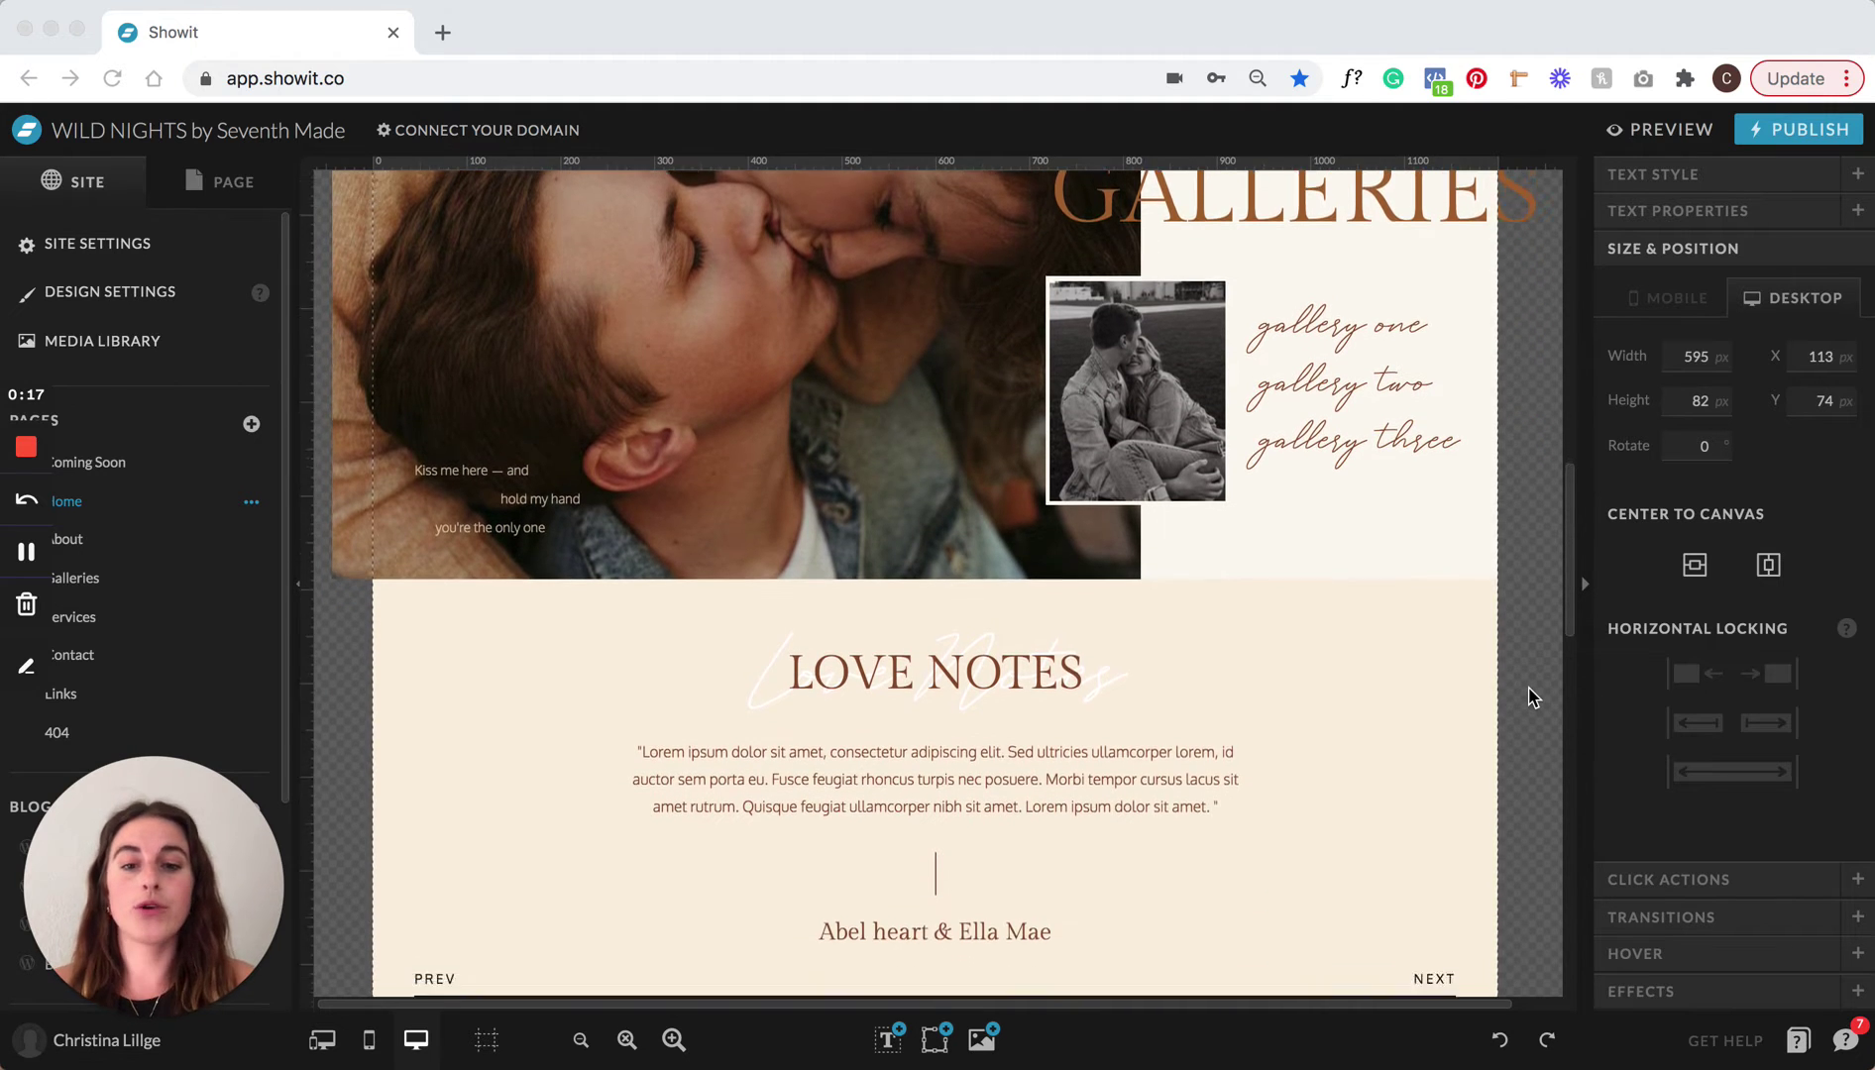
scroll(1531, 697, "down", 15)
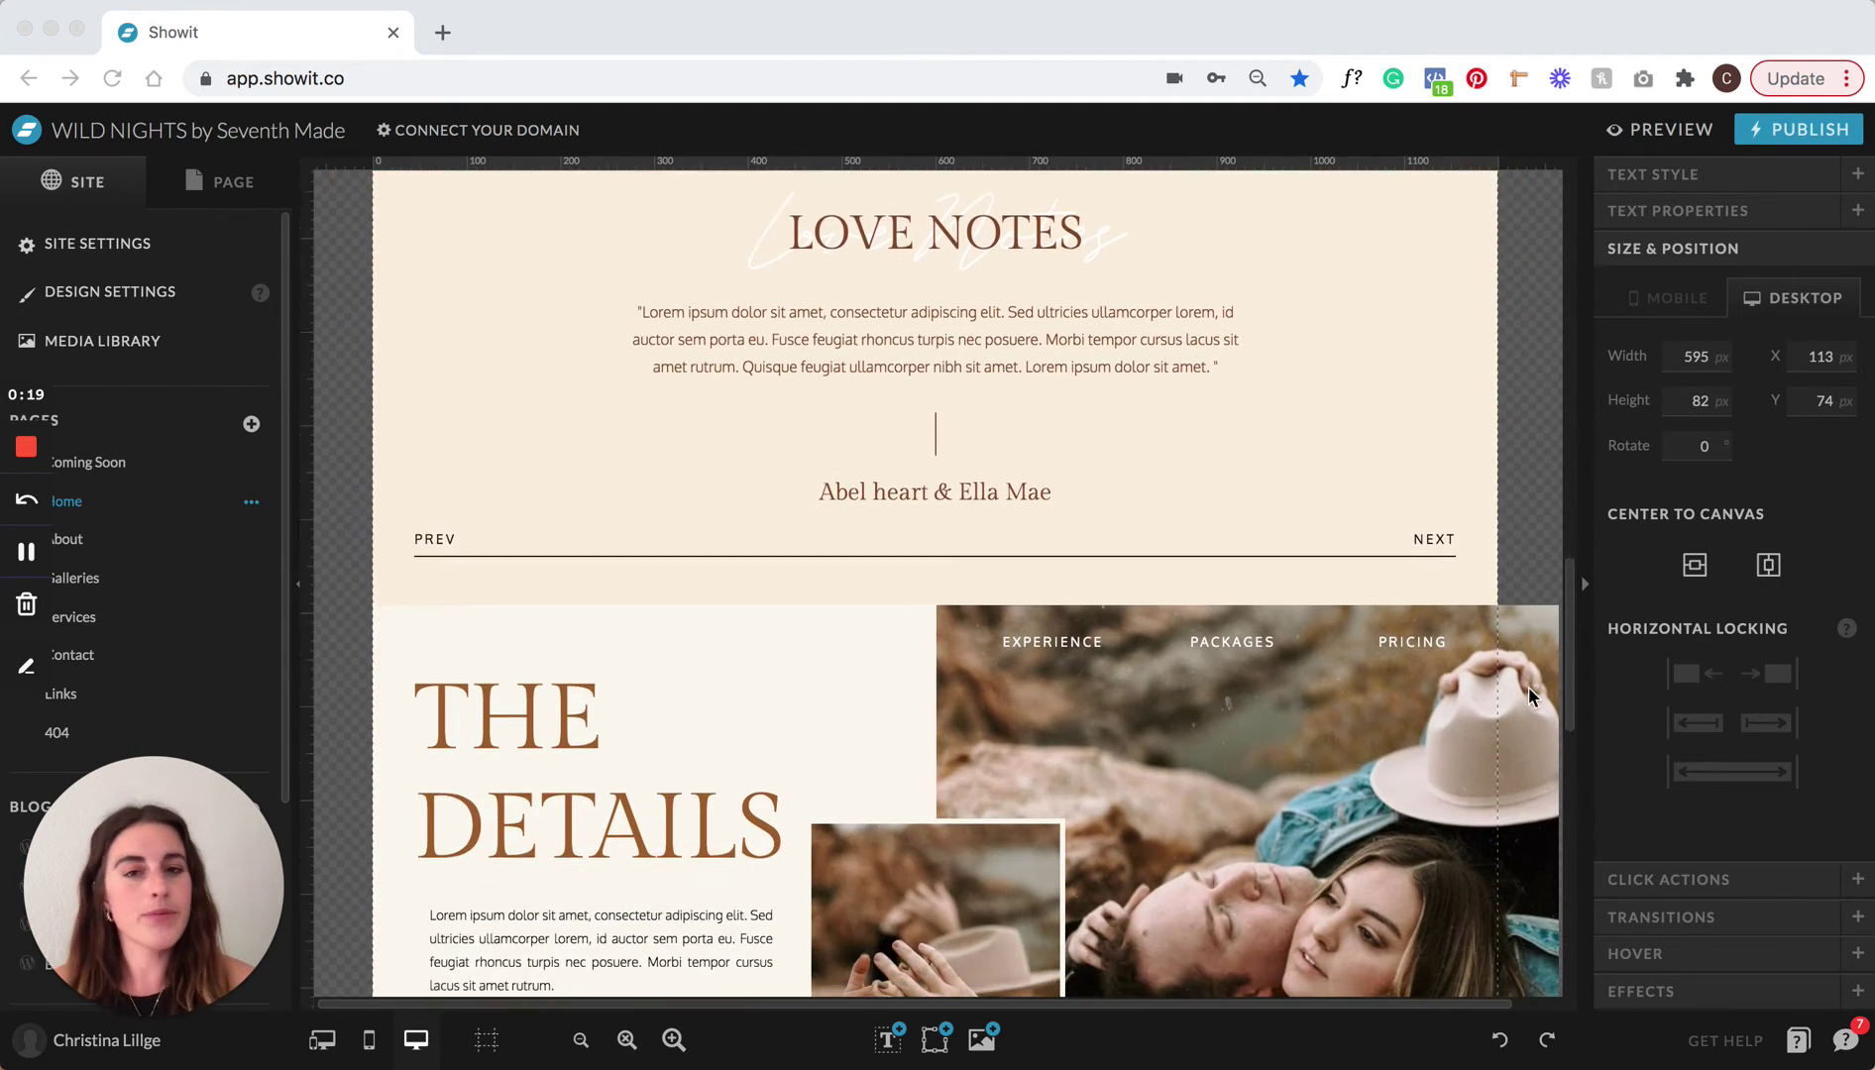
scroll(1531, 696, "down", 20)
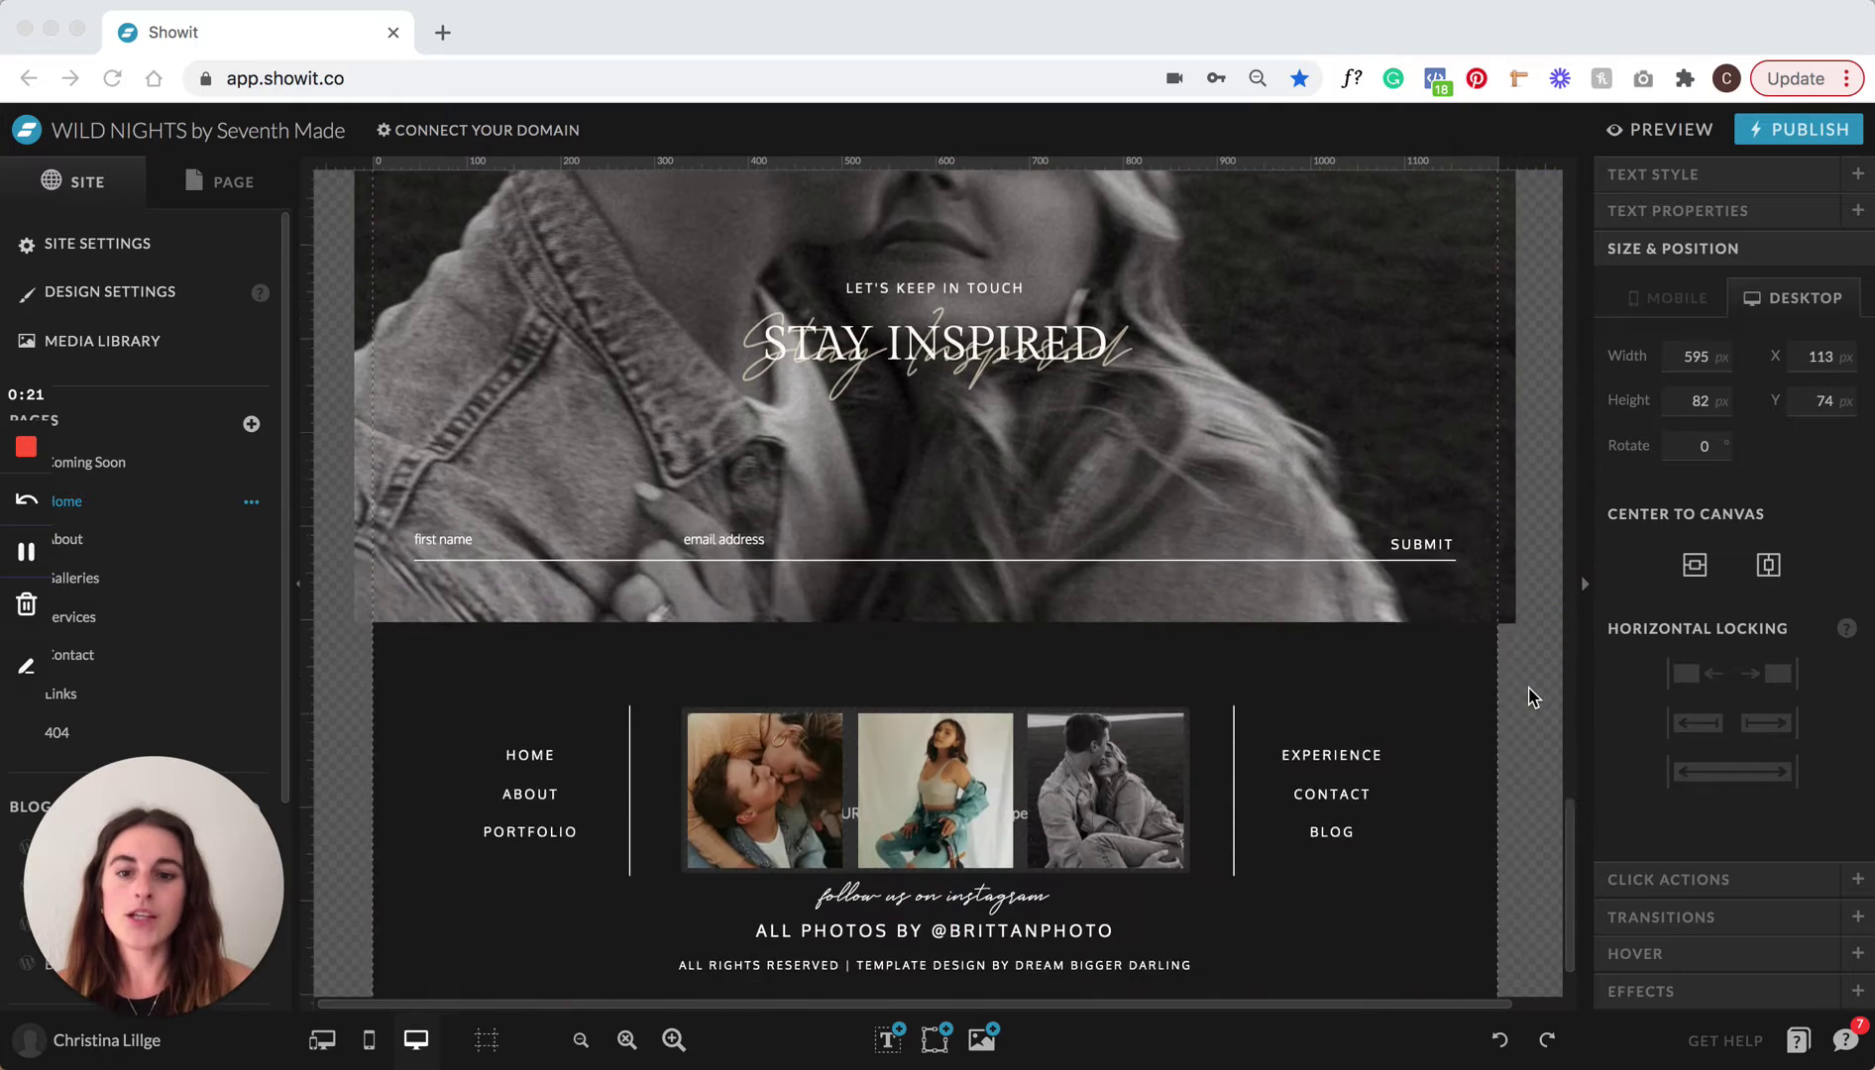
scroll(1532, 696, "up", 20)
scroll(1531, 697, "up", 20)
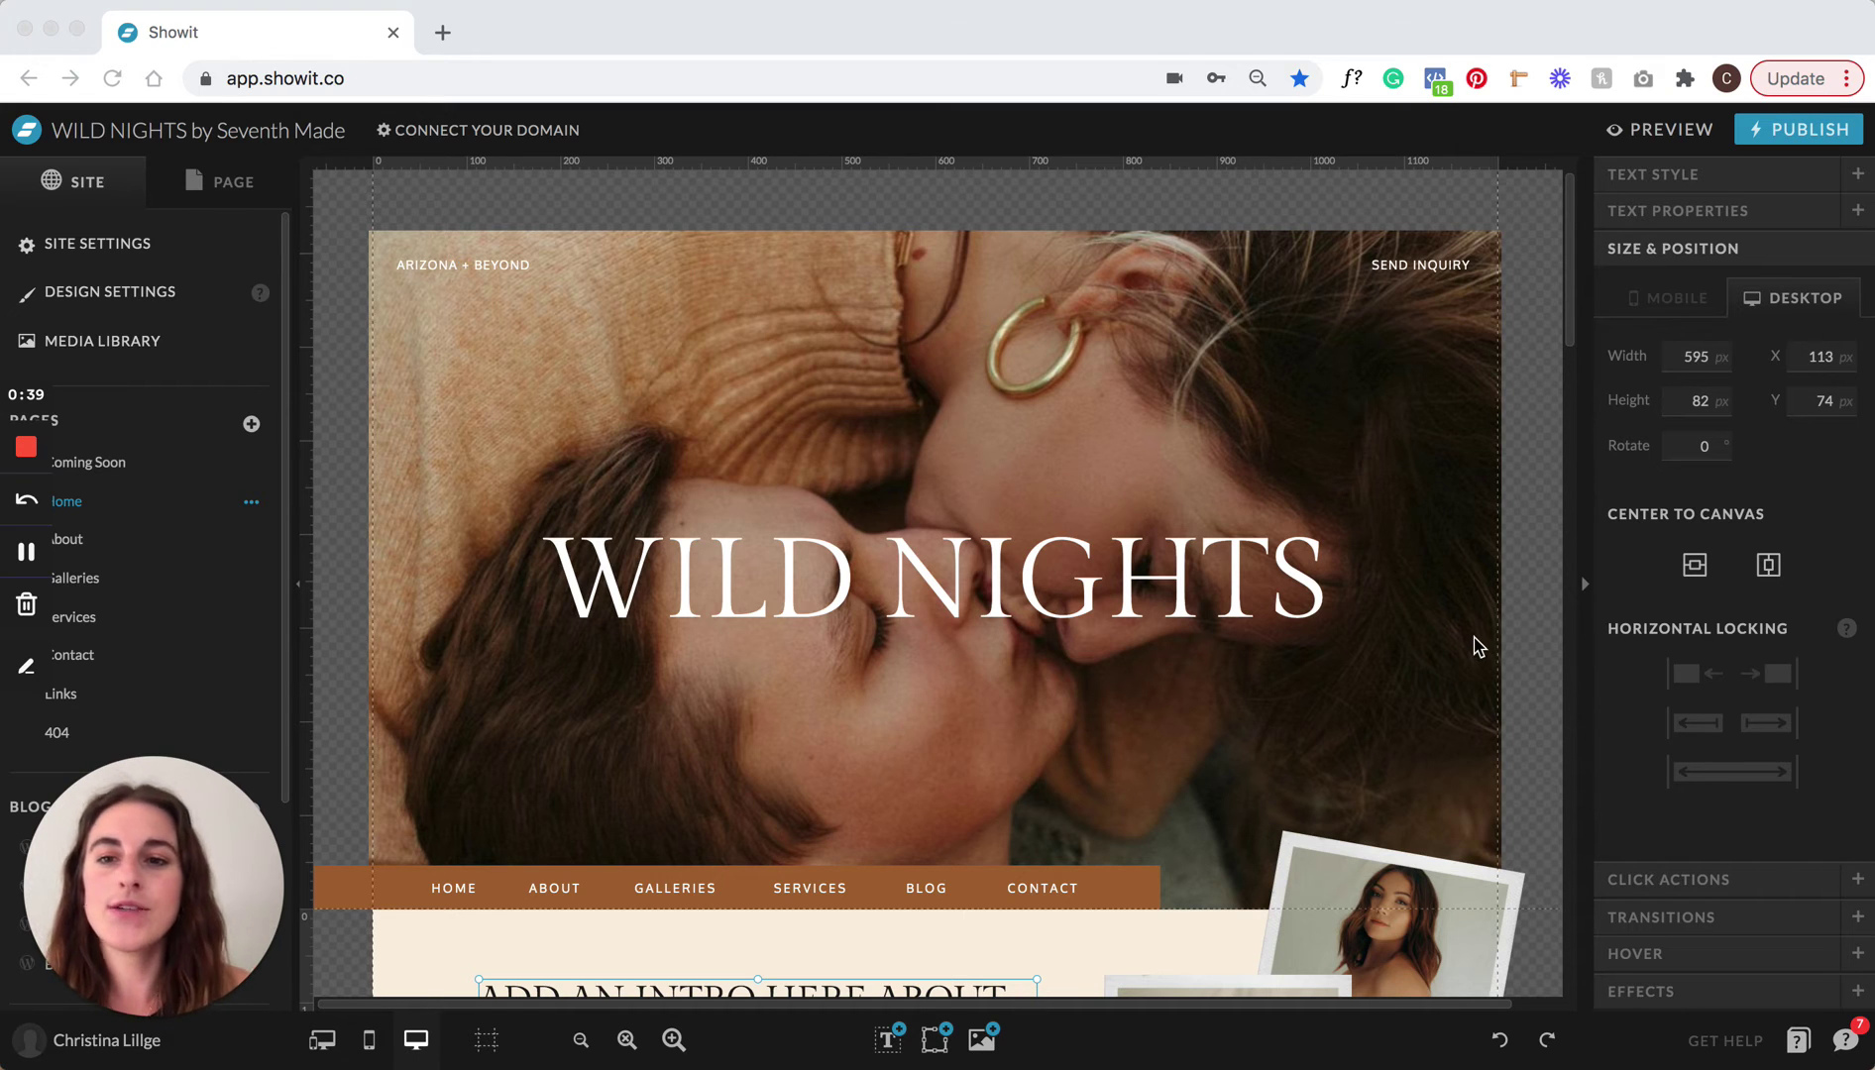
left_click(86, 293)
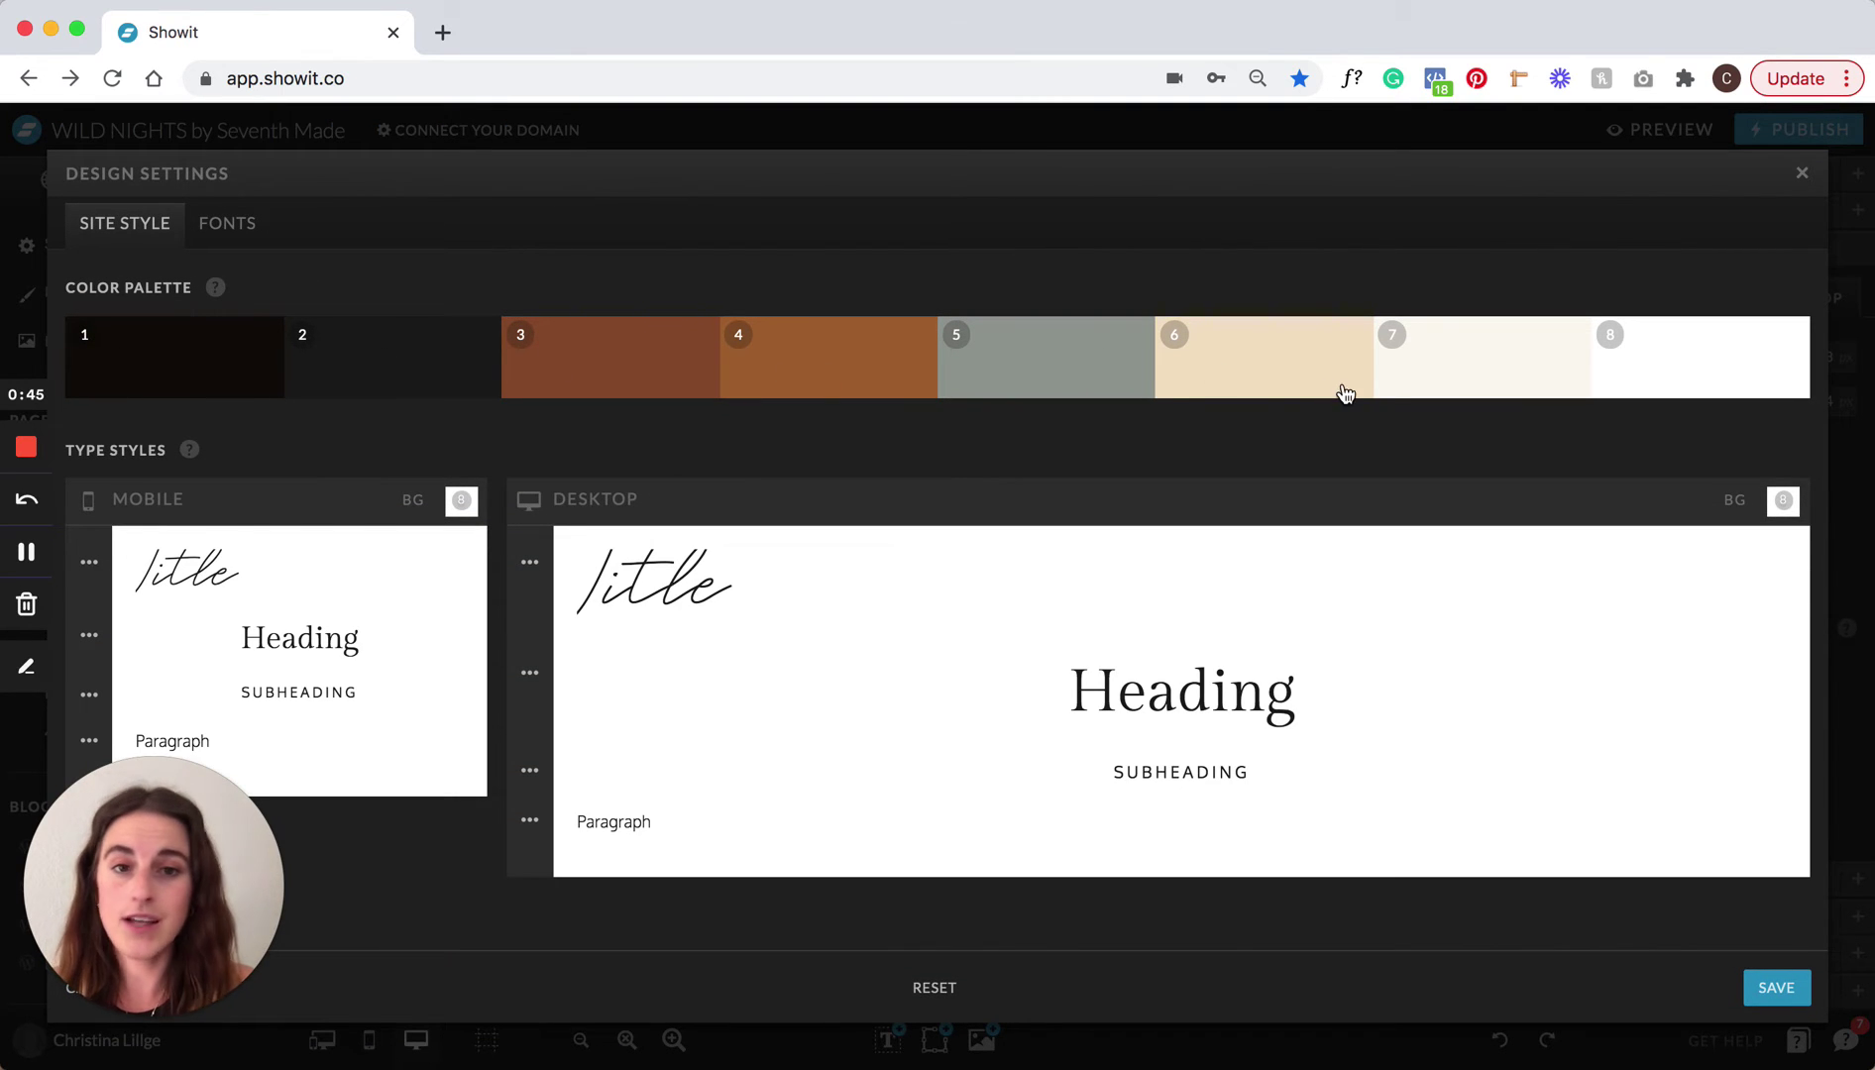
left_click(1745, 378)
left_click(1537, 349)
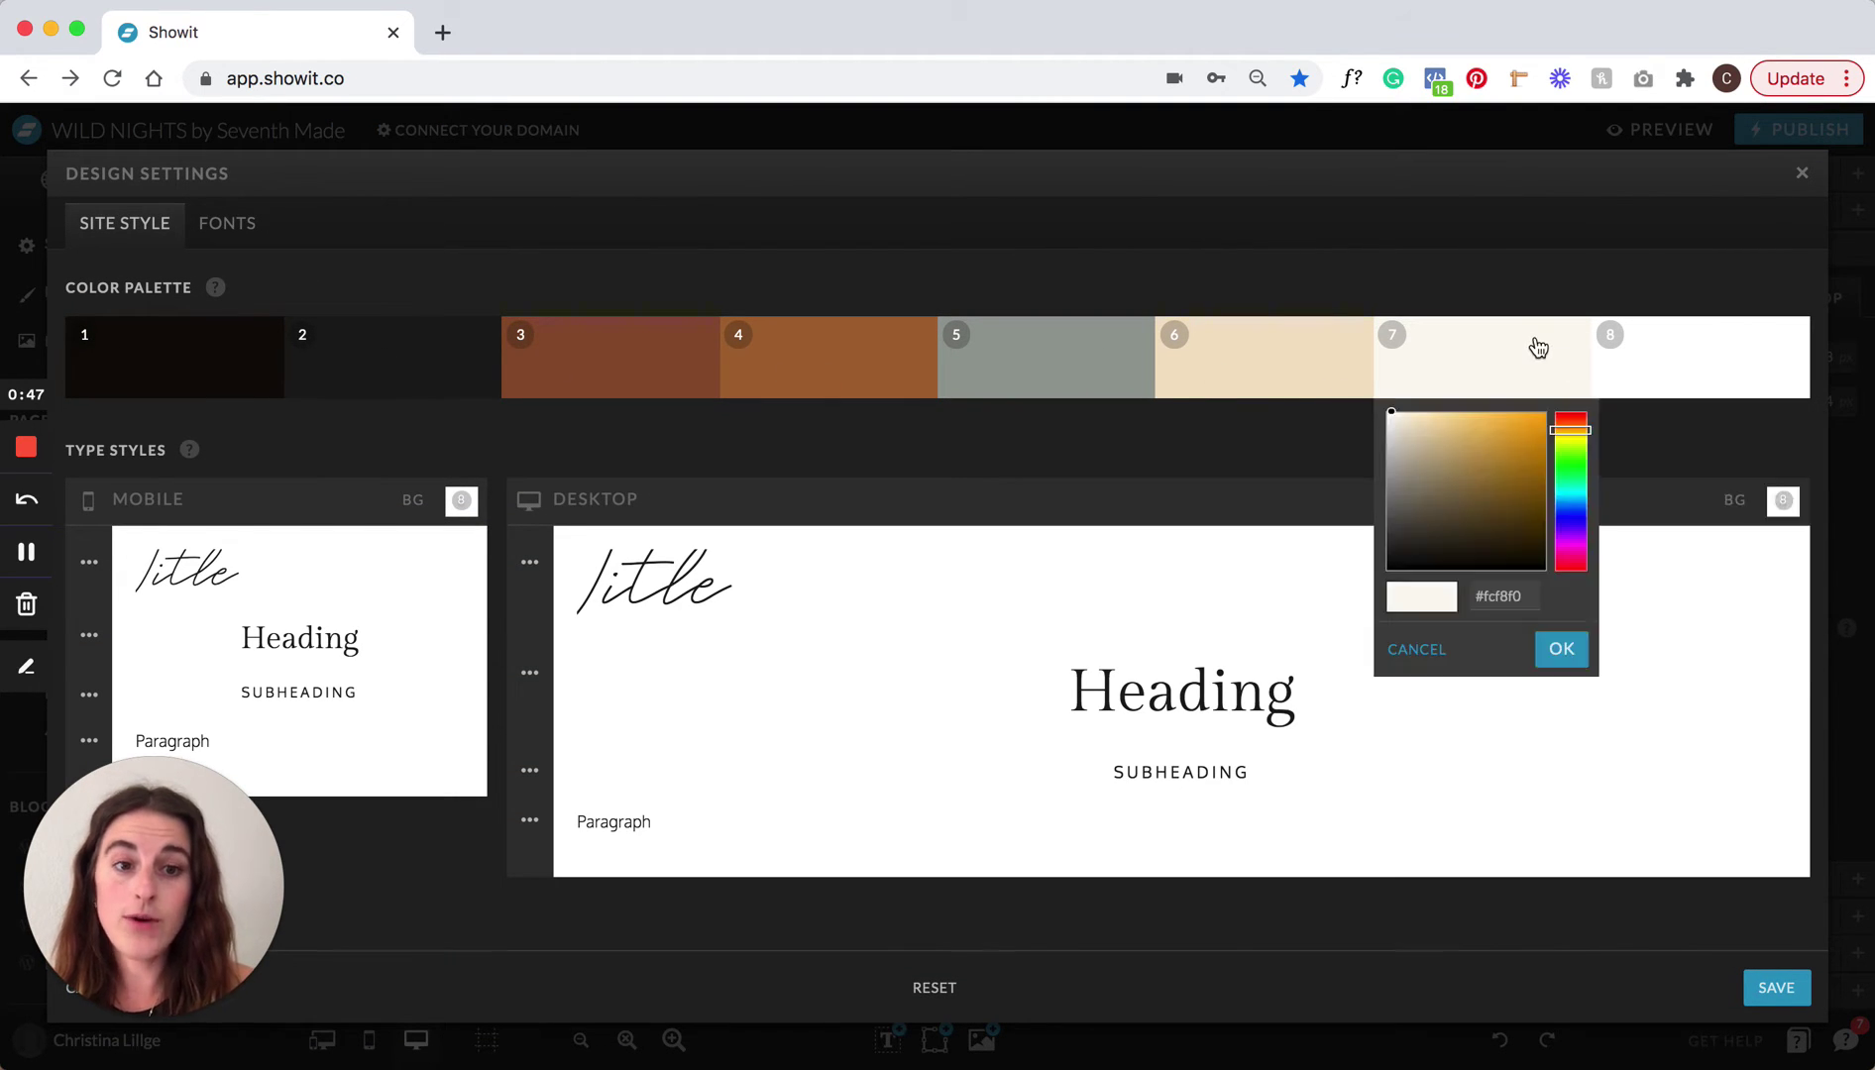
left_click(1273, 370)
left_click(1106, 373)
Step: Change palette colour 4 to the deeper burnt orange #b26019
left_click(828, 376)
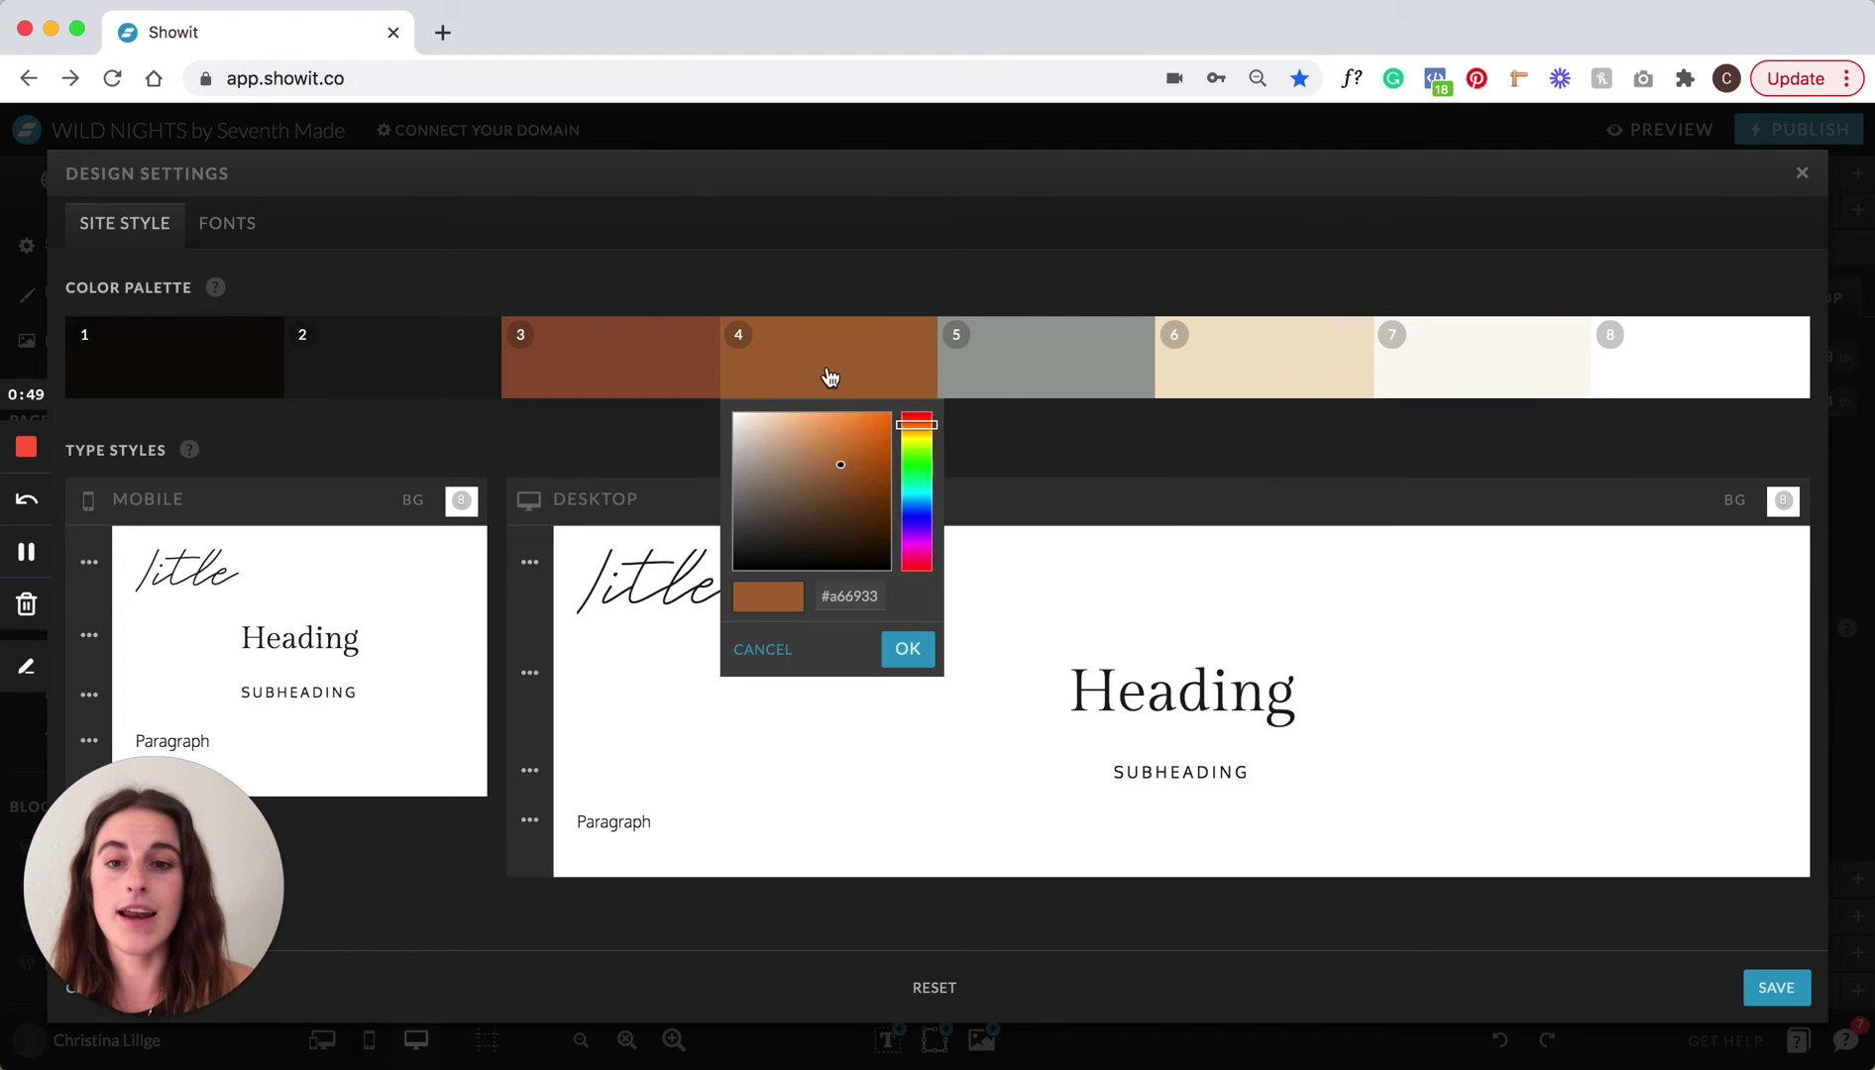
mouse_move(862, 471)
left_mouse_down()
mouse_move(838, 444)
mouse_move(869, 422)
left_mouse_up()
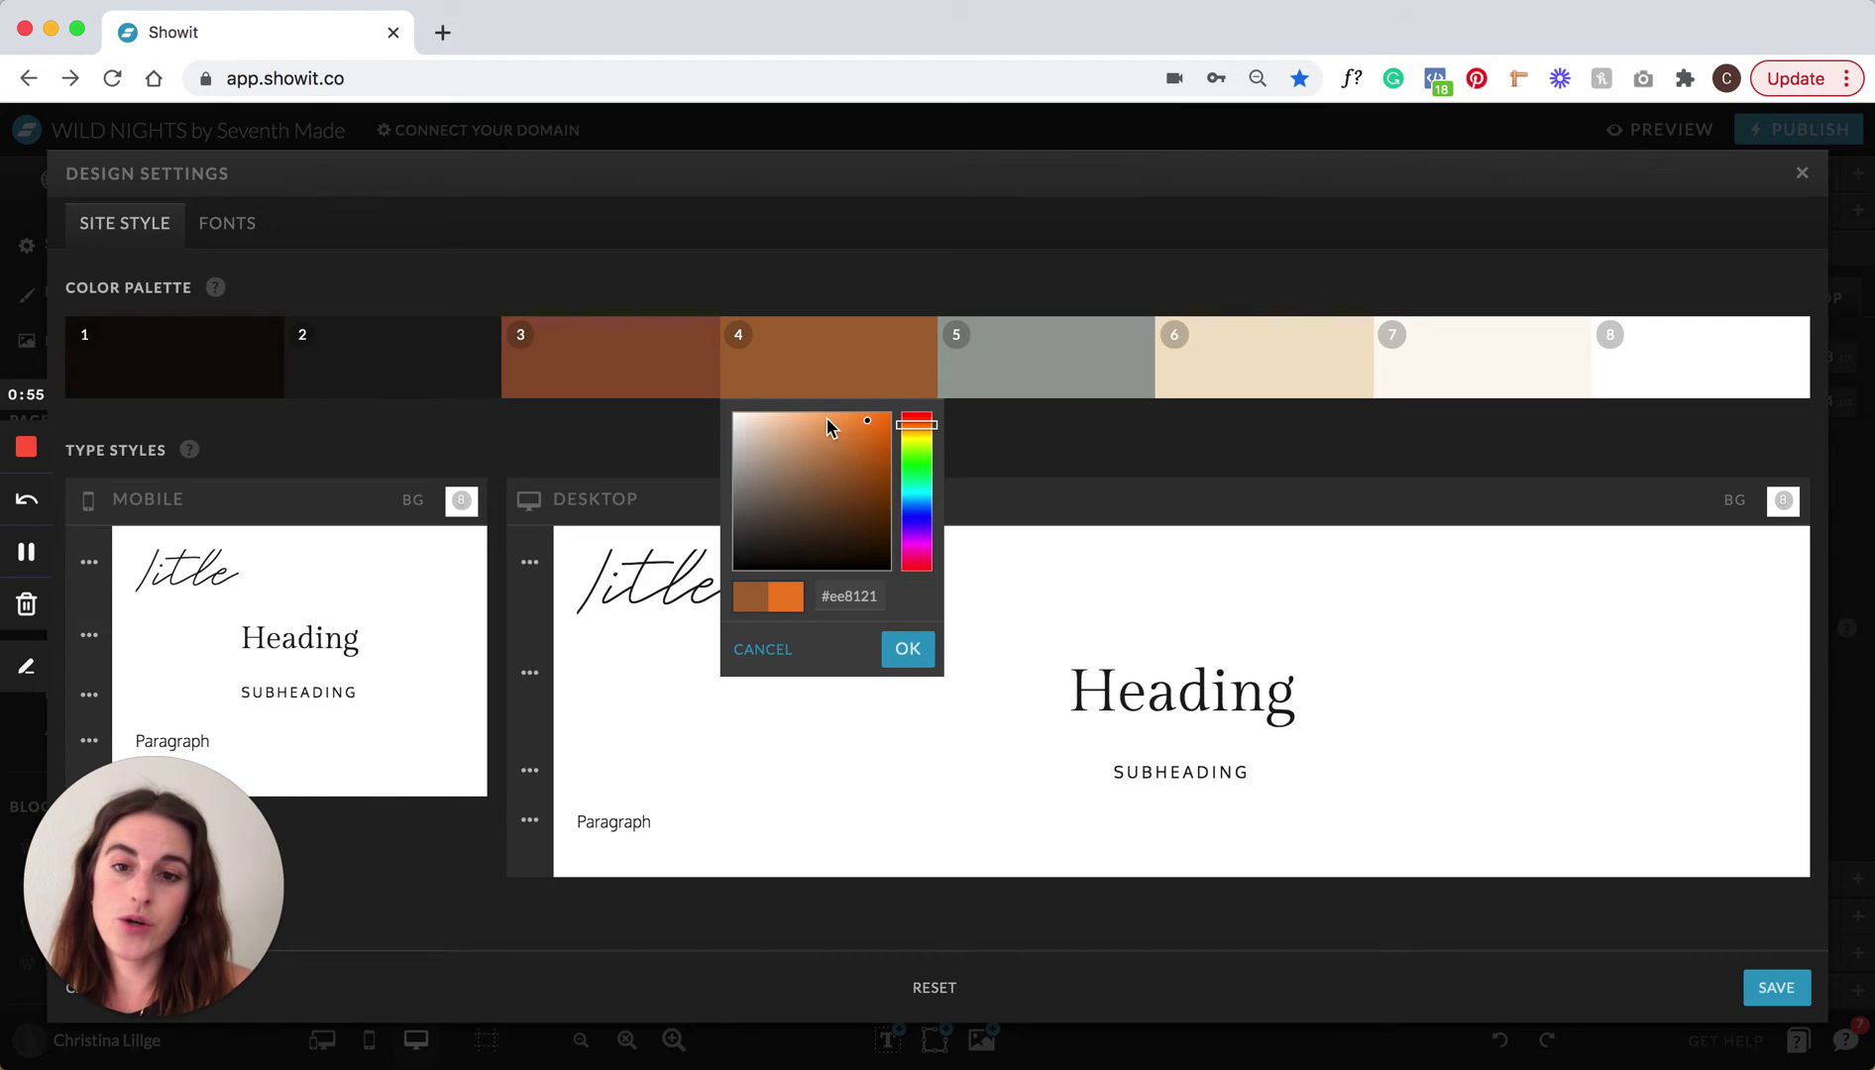
left_click_drag(822, 420, 868, 457)
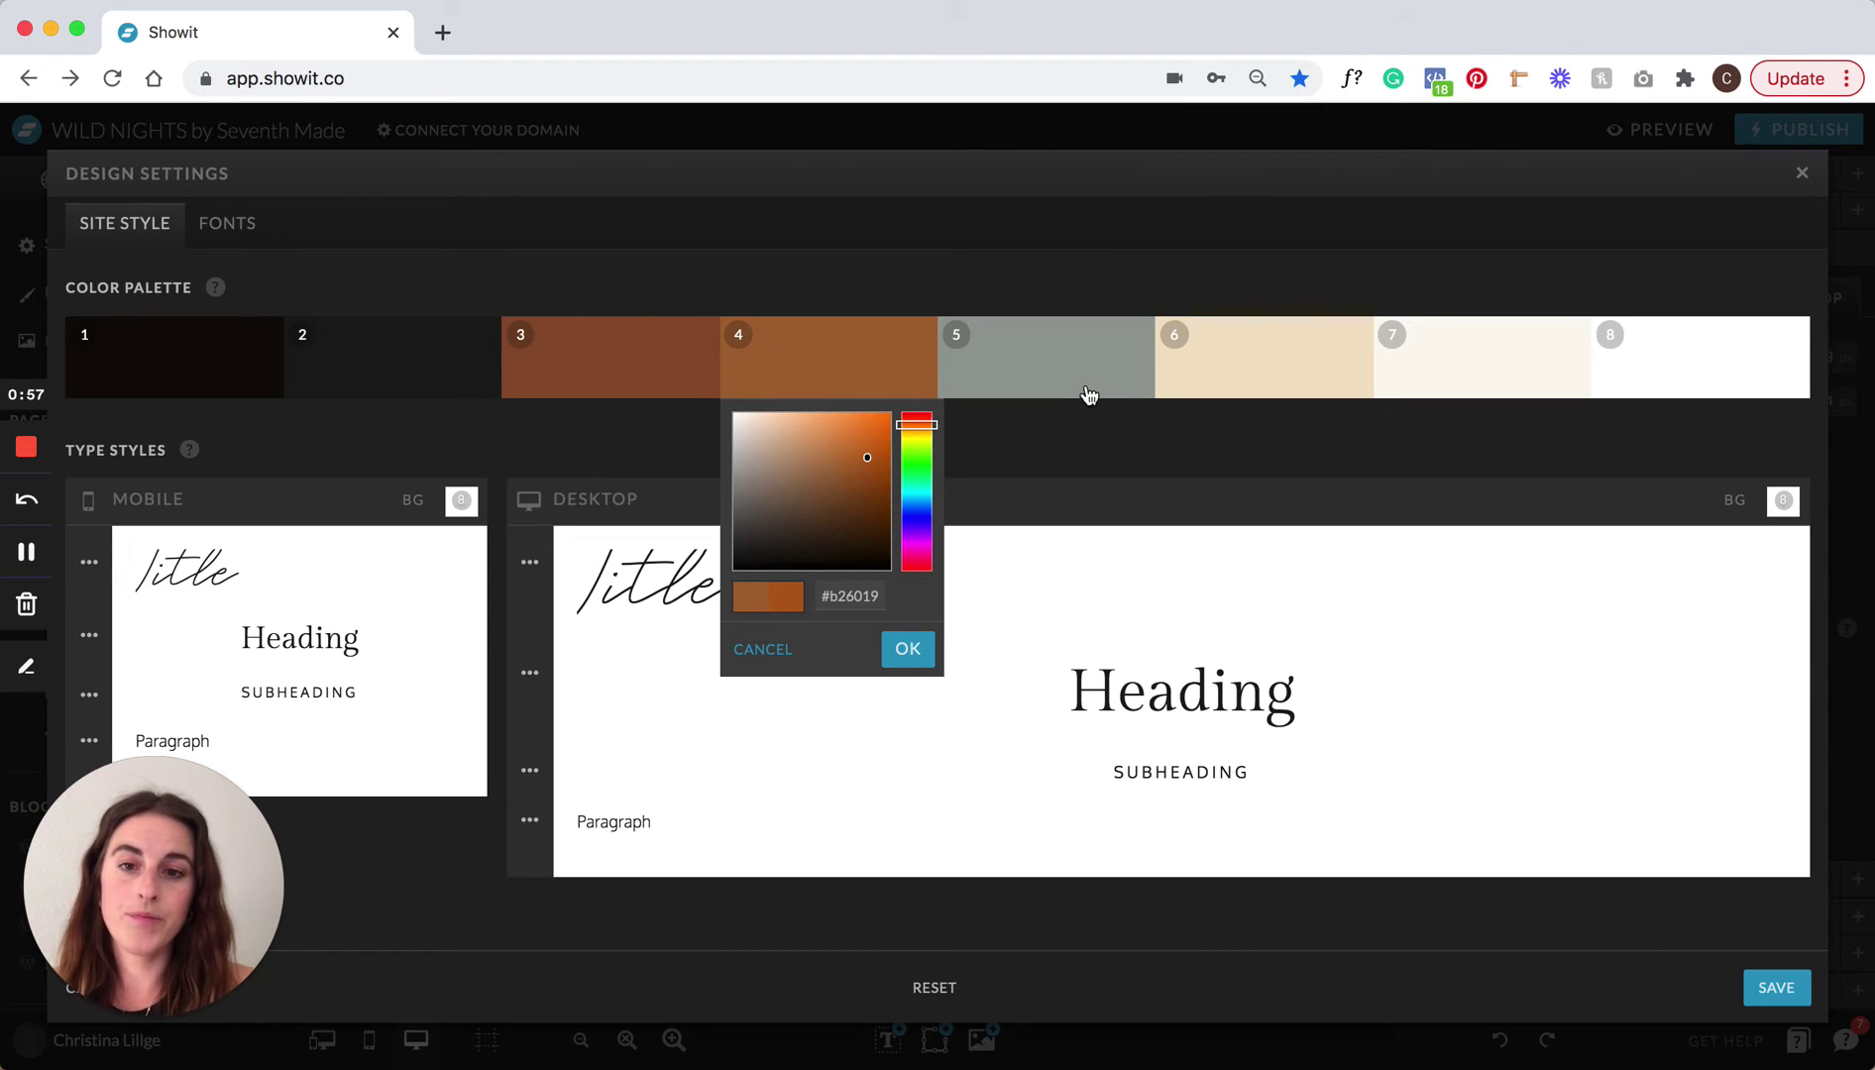
left_click(906, 648)
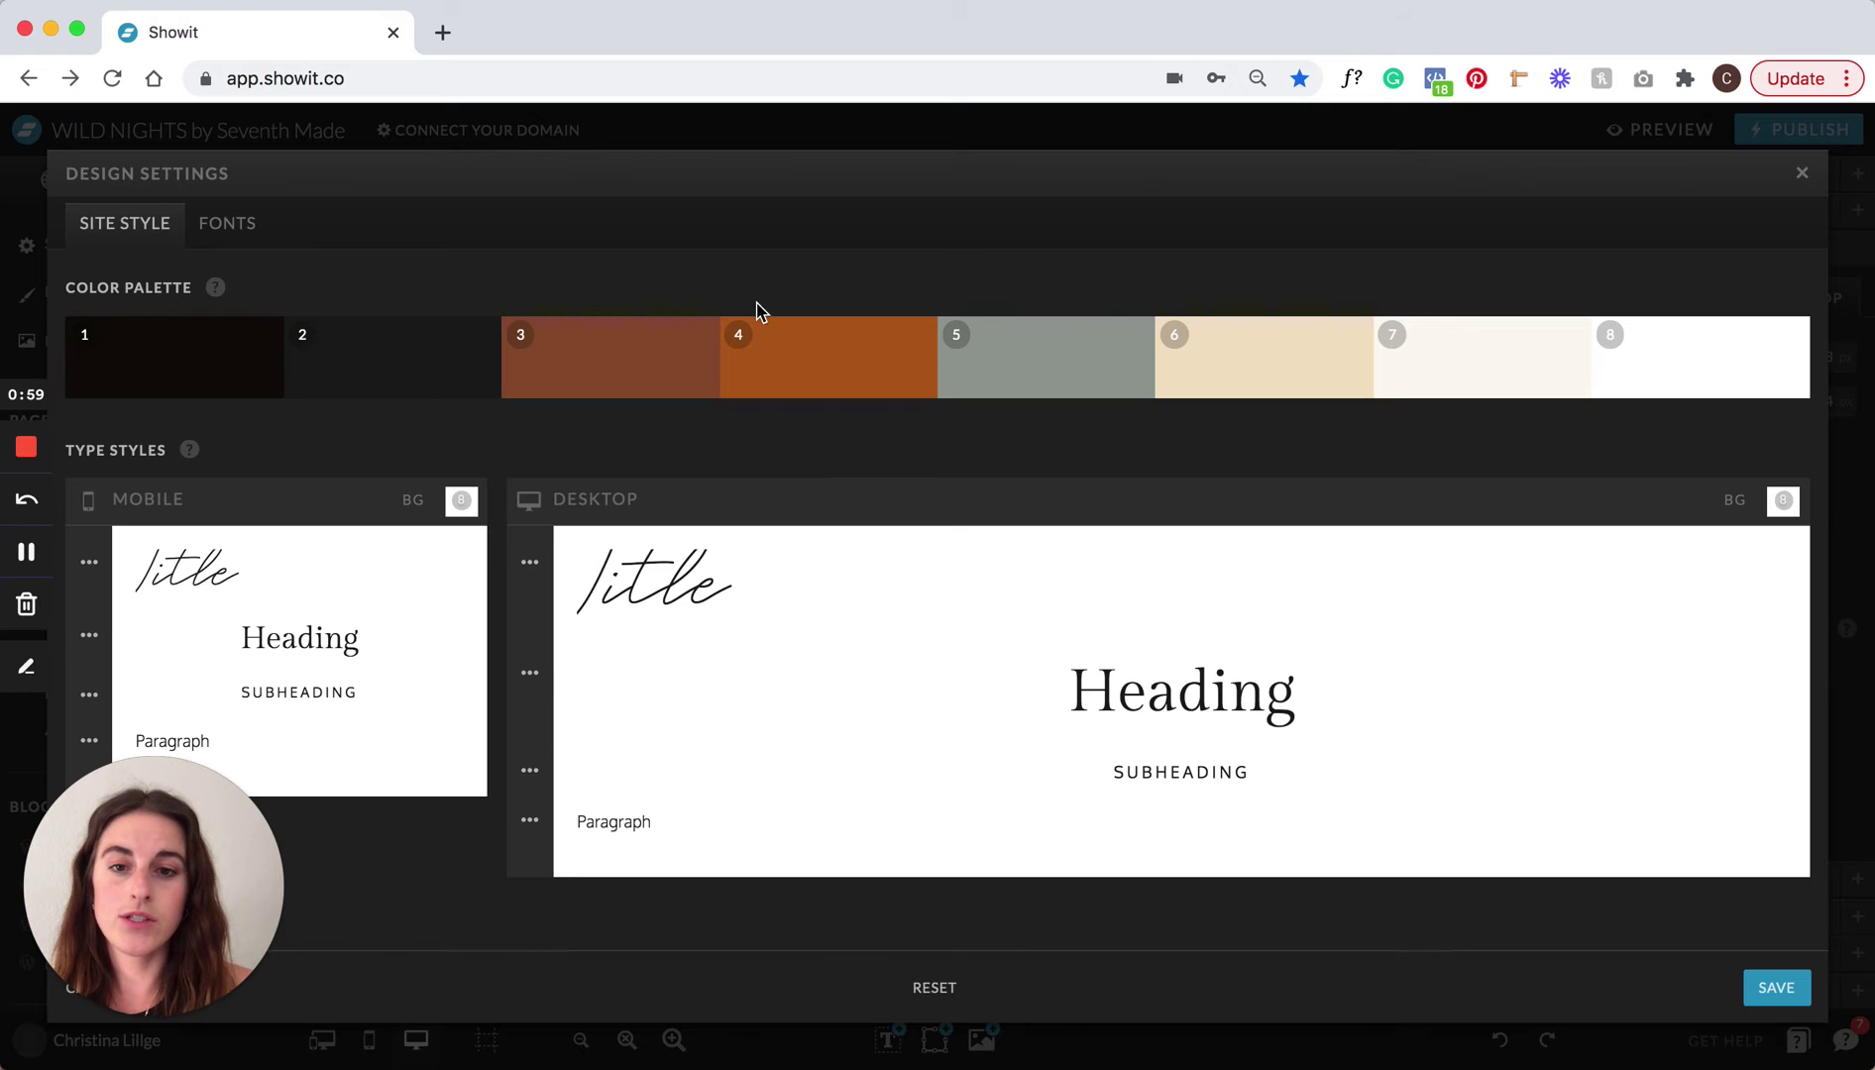
left_click(242, 234)
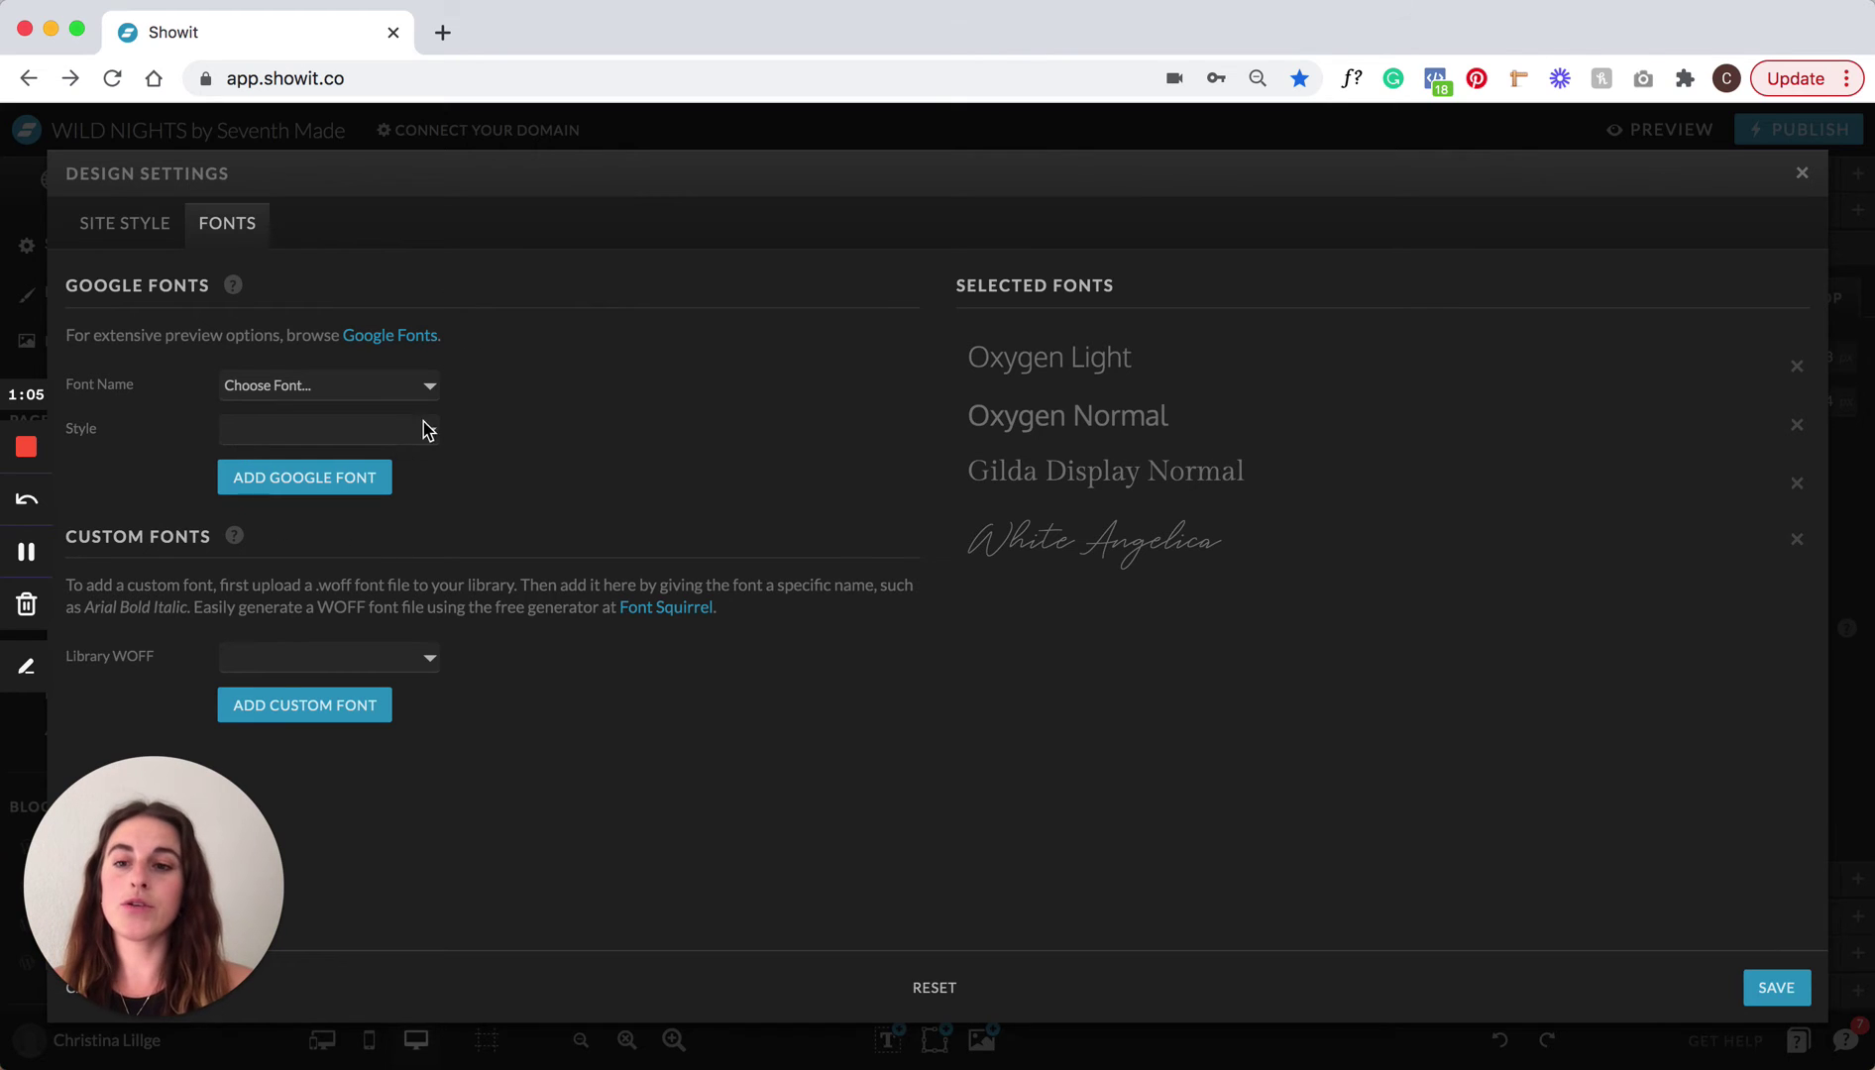
left_click(429, 387)
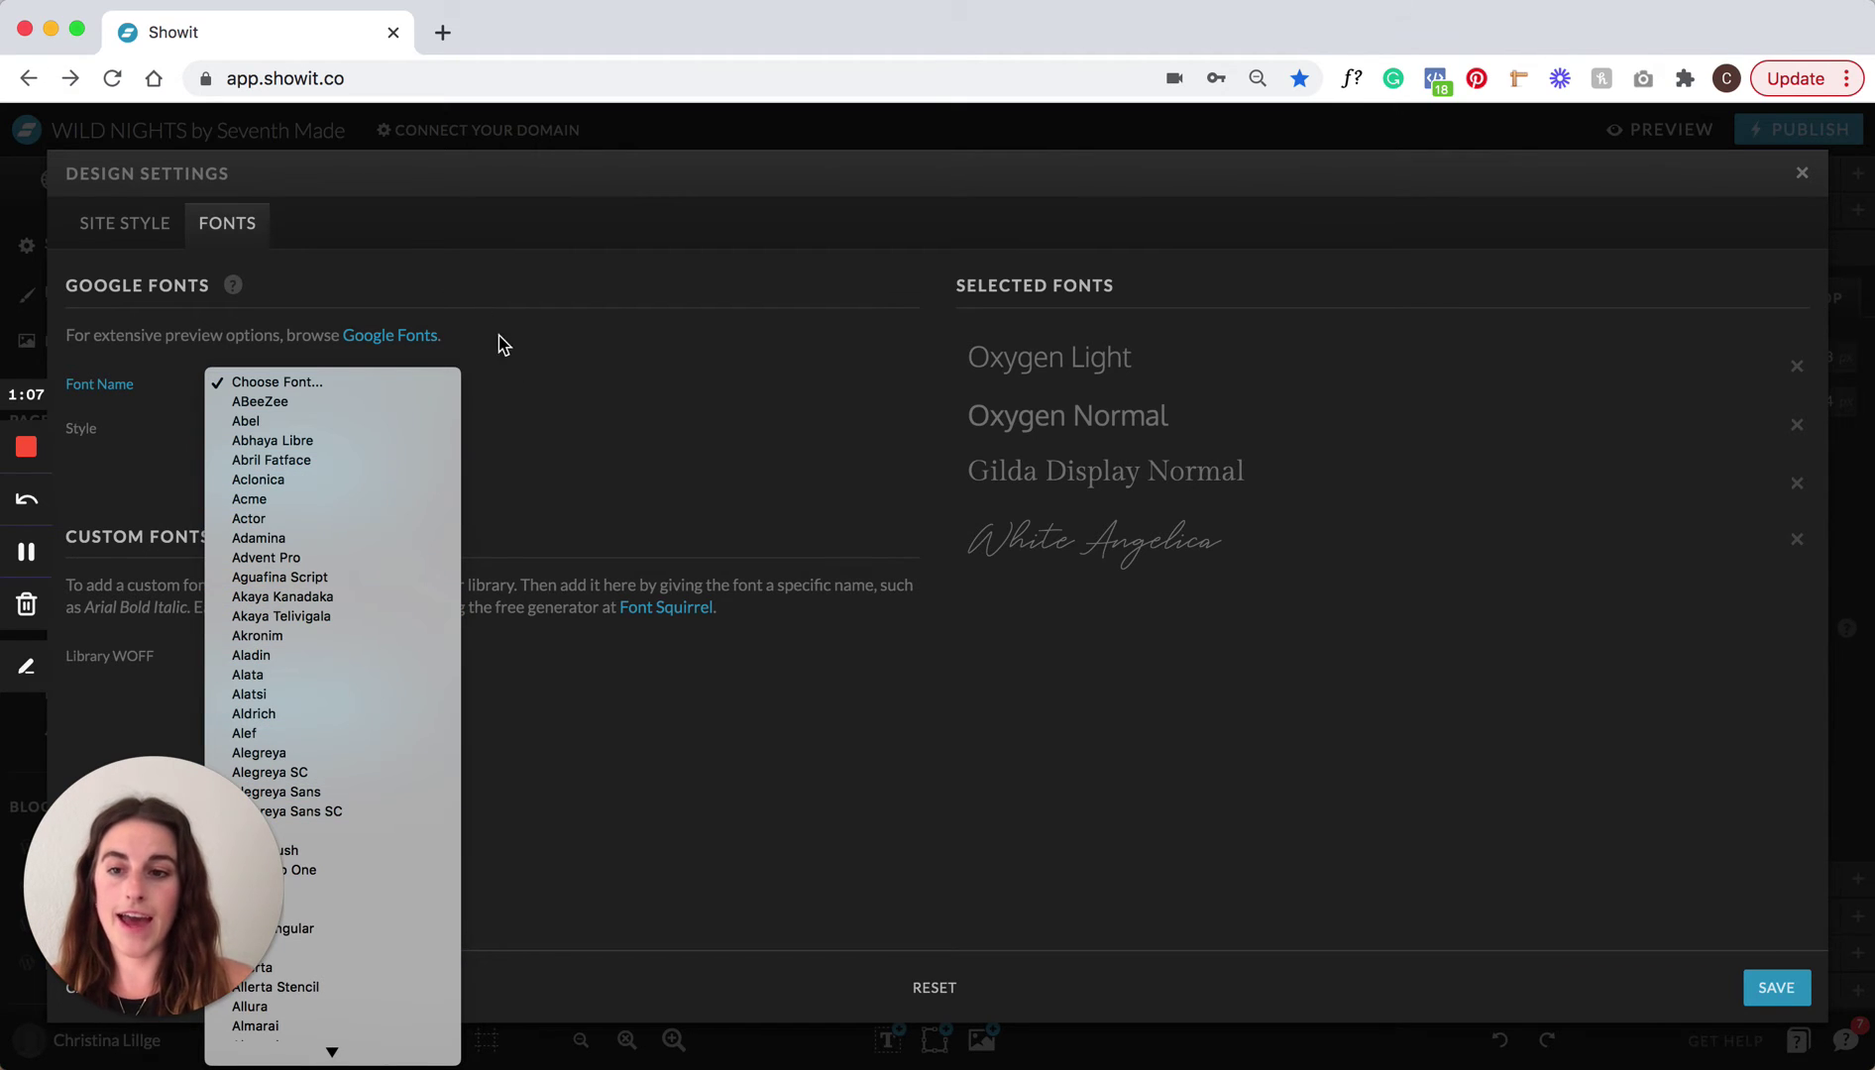
left_click(520, 414)
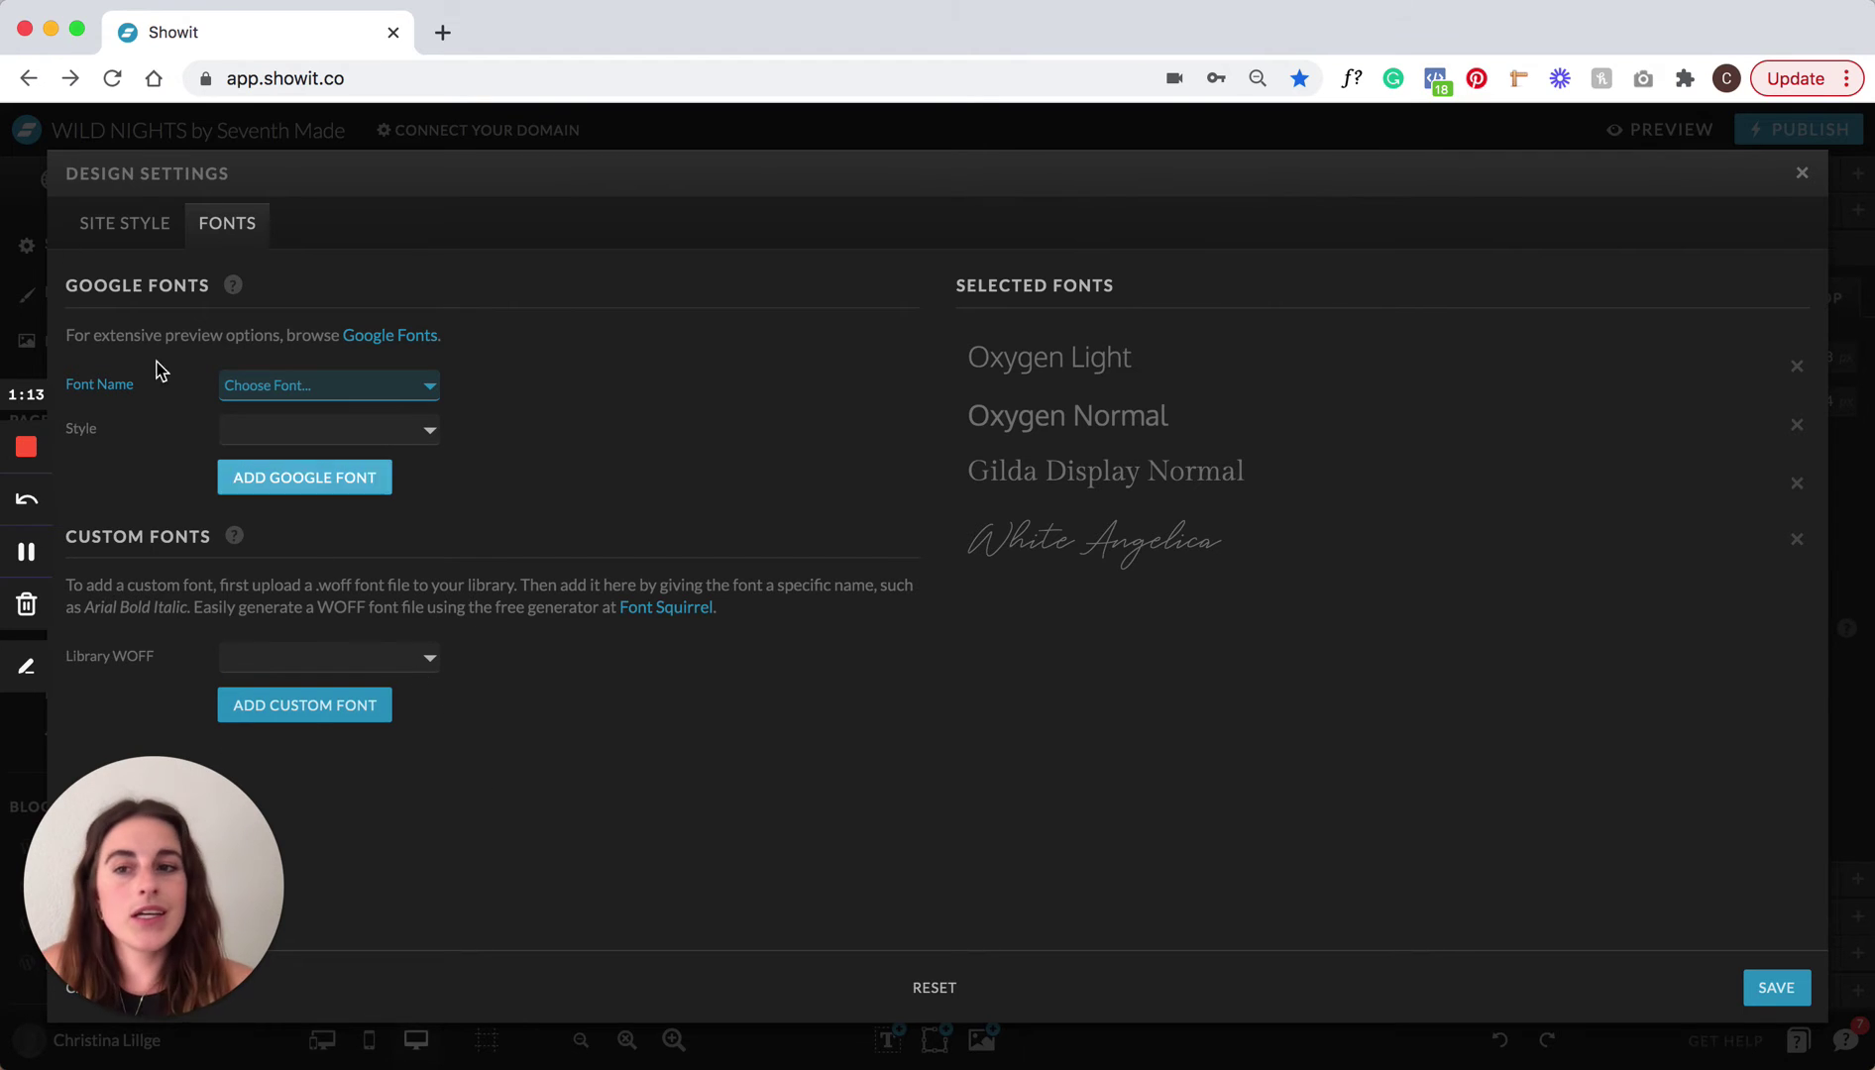
left_click(111, 223)
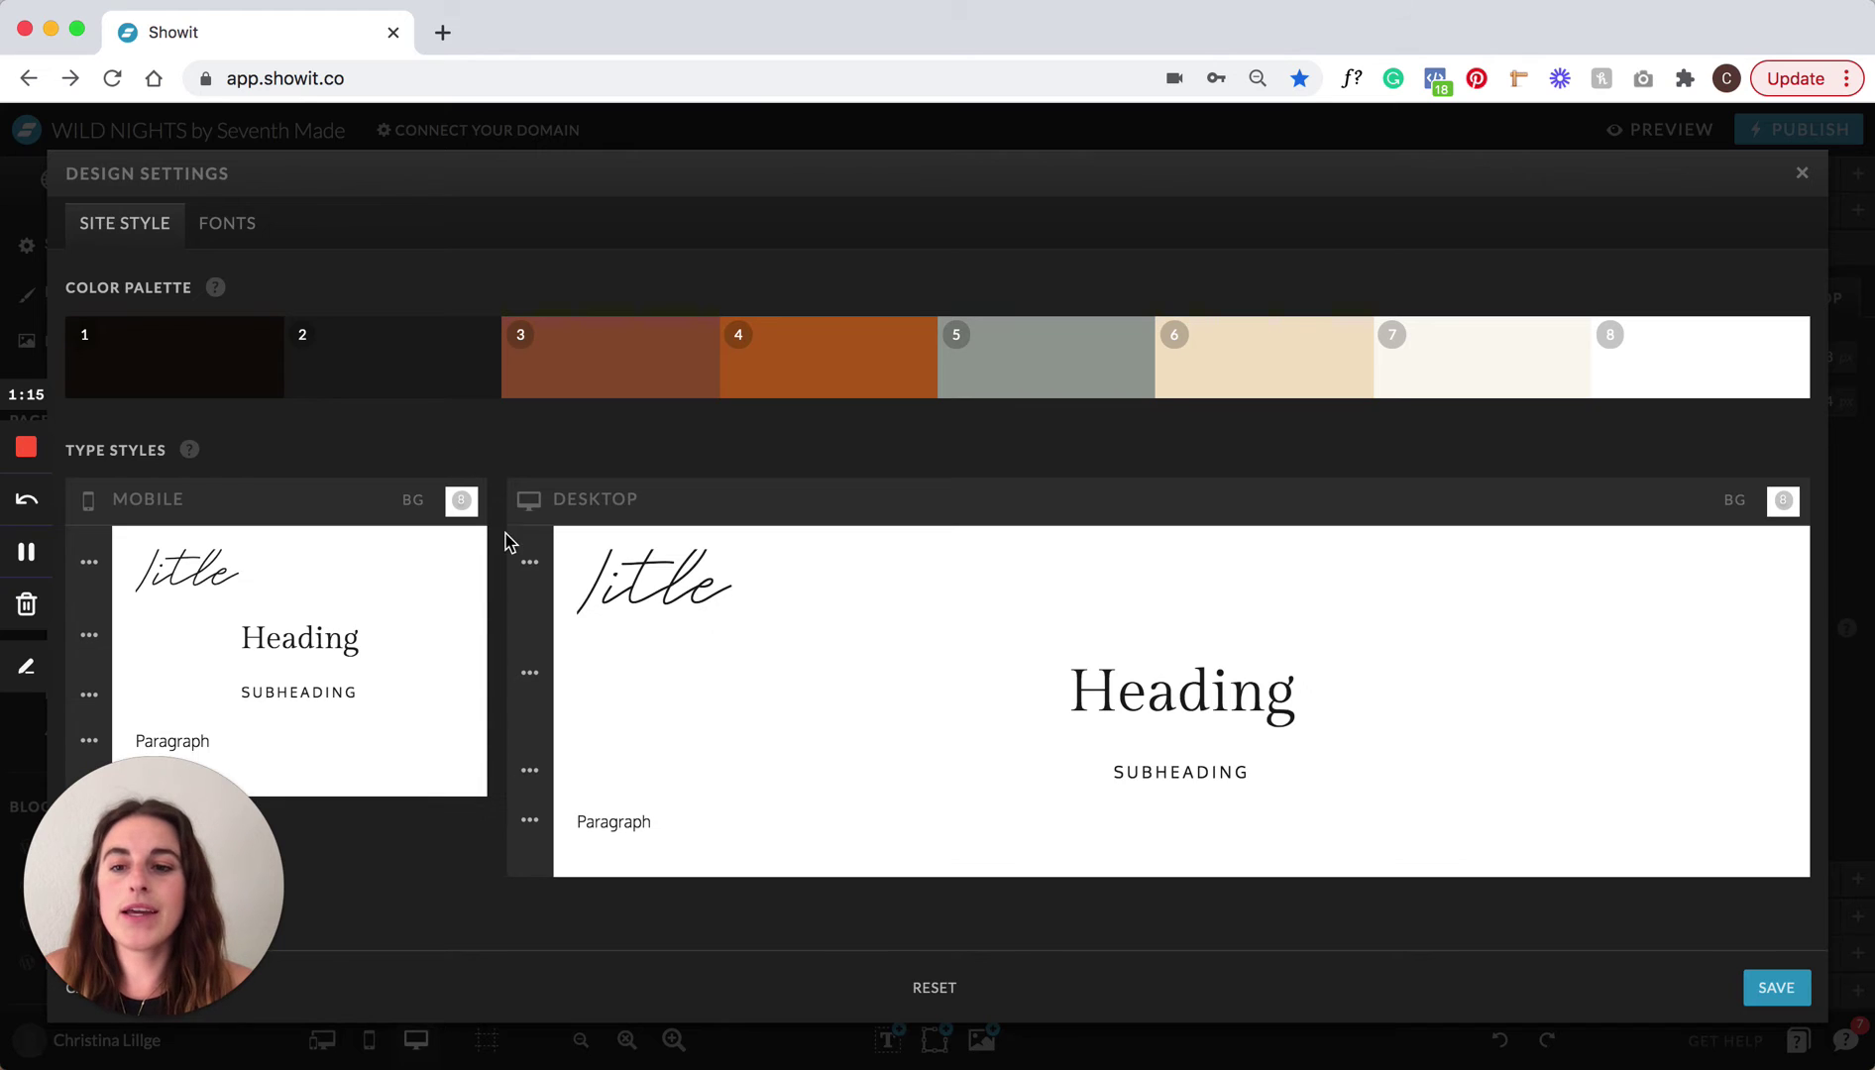
Step: Try Oxygen Normal and Oxygen Light for the desktop Heading font, then close design settings without saving
left_click(531, 673)
scroll(1012, 706, "down", 2)
left_click(918, 623)
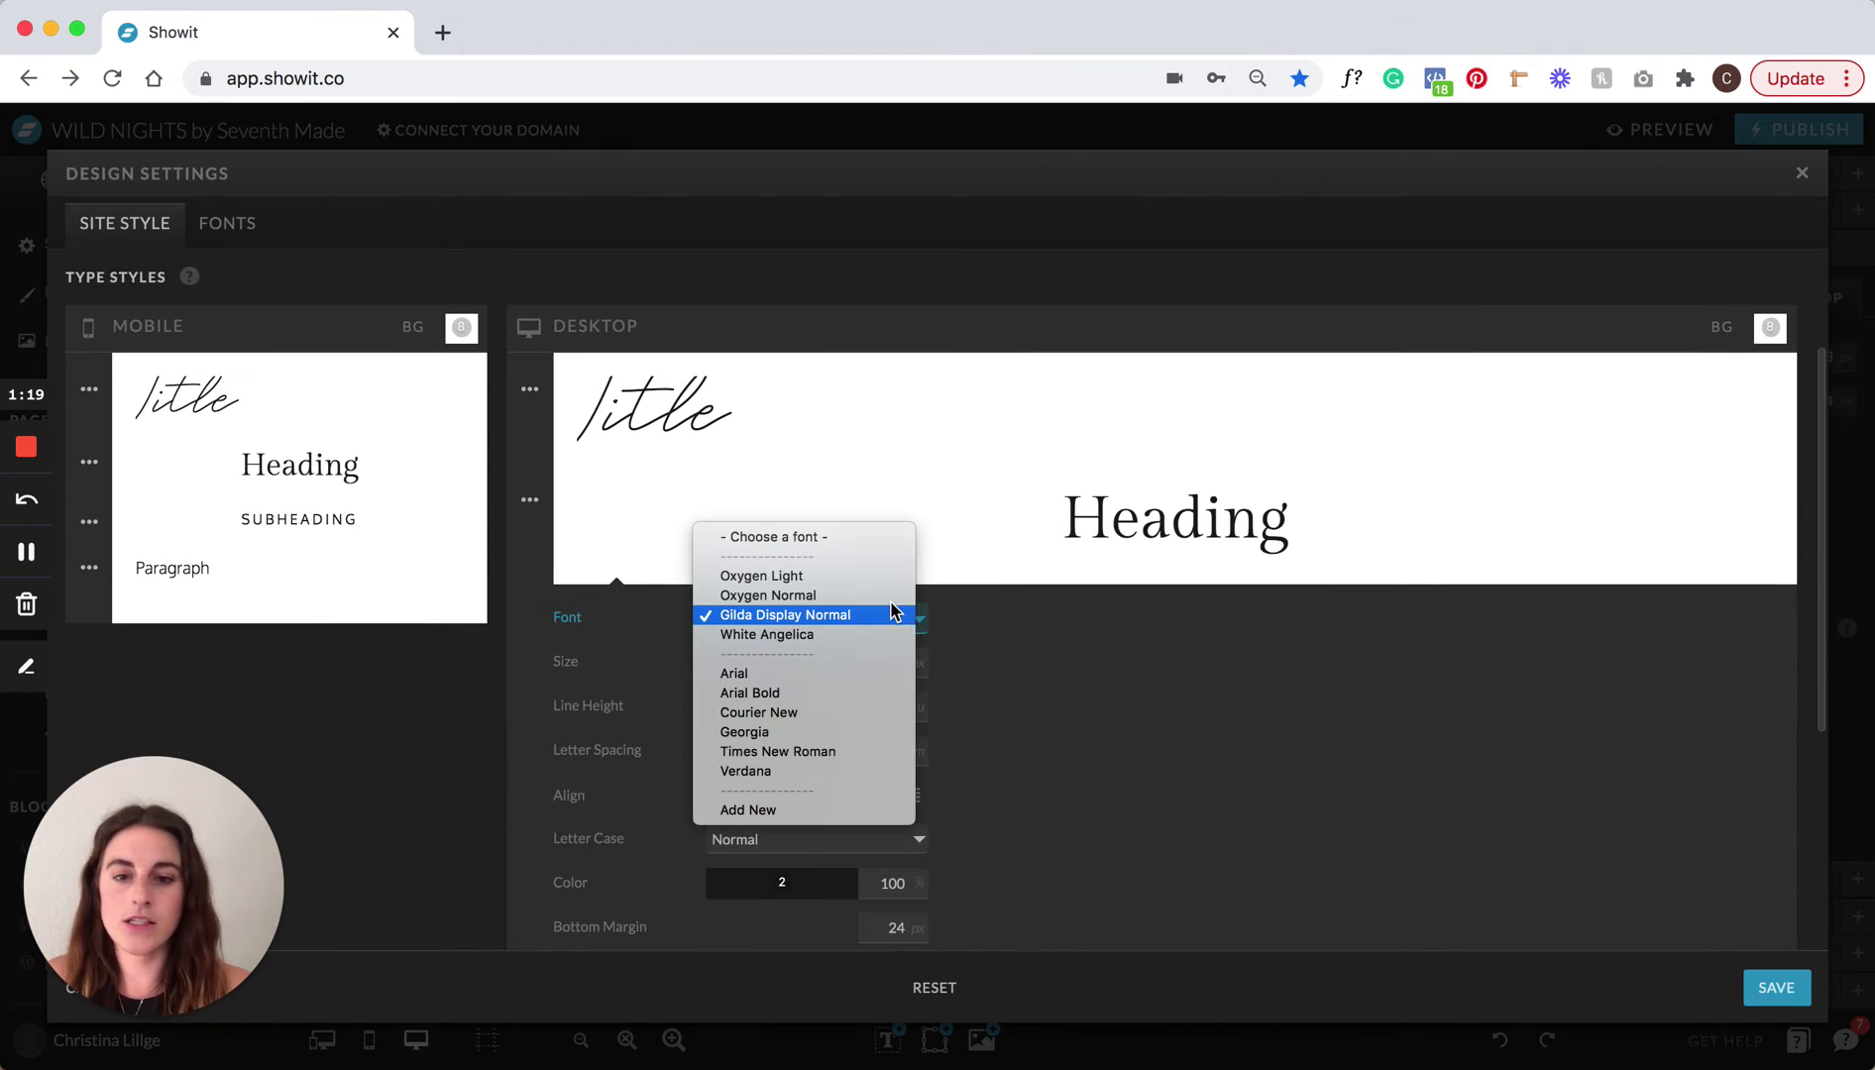
left_click(862, 596)
left_click(923, 625)
left_click(888, 600)
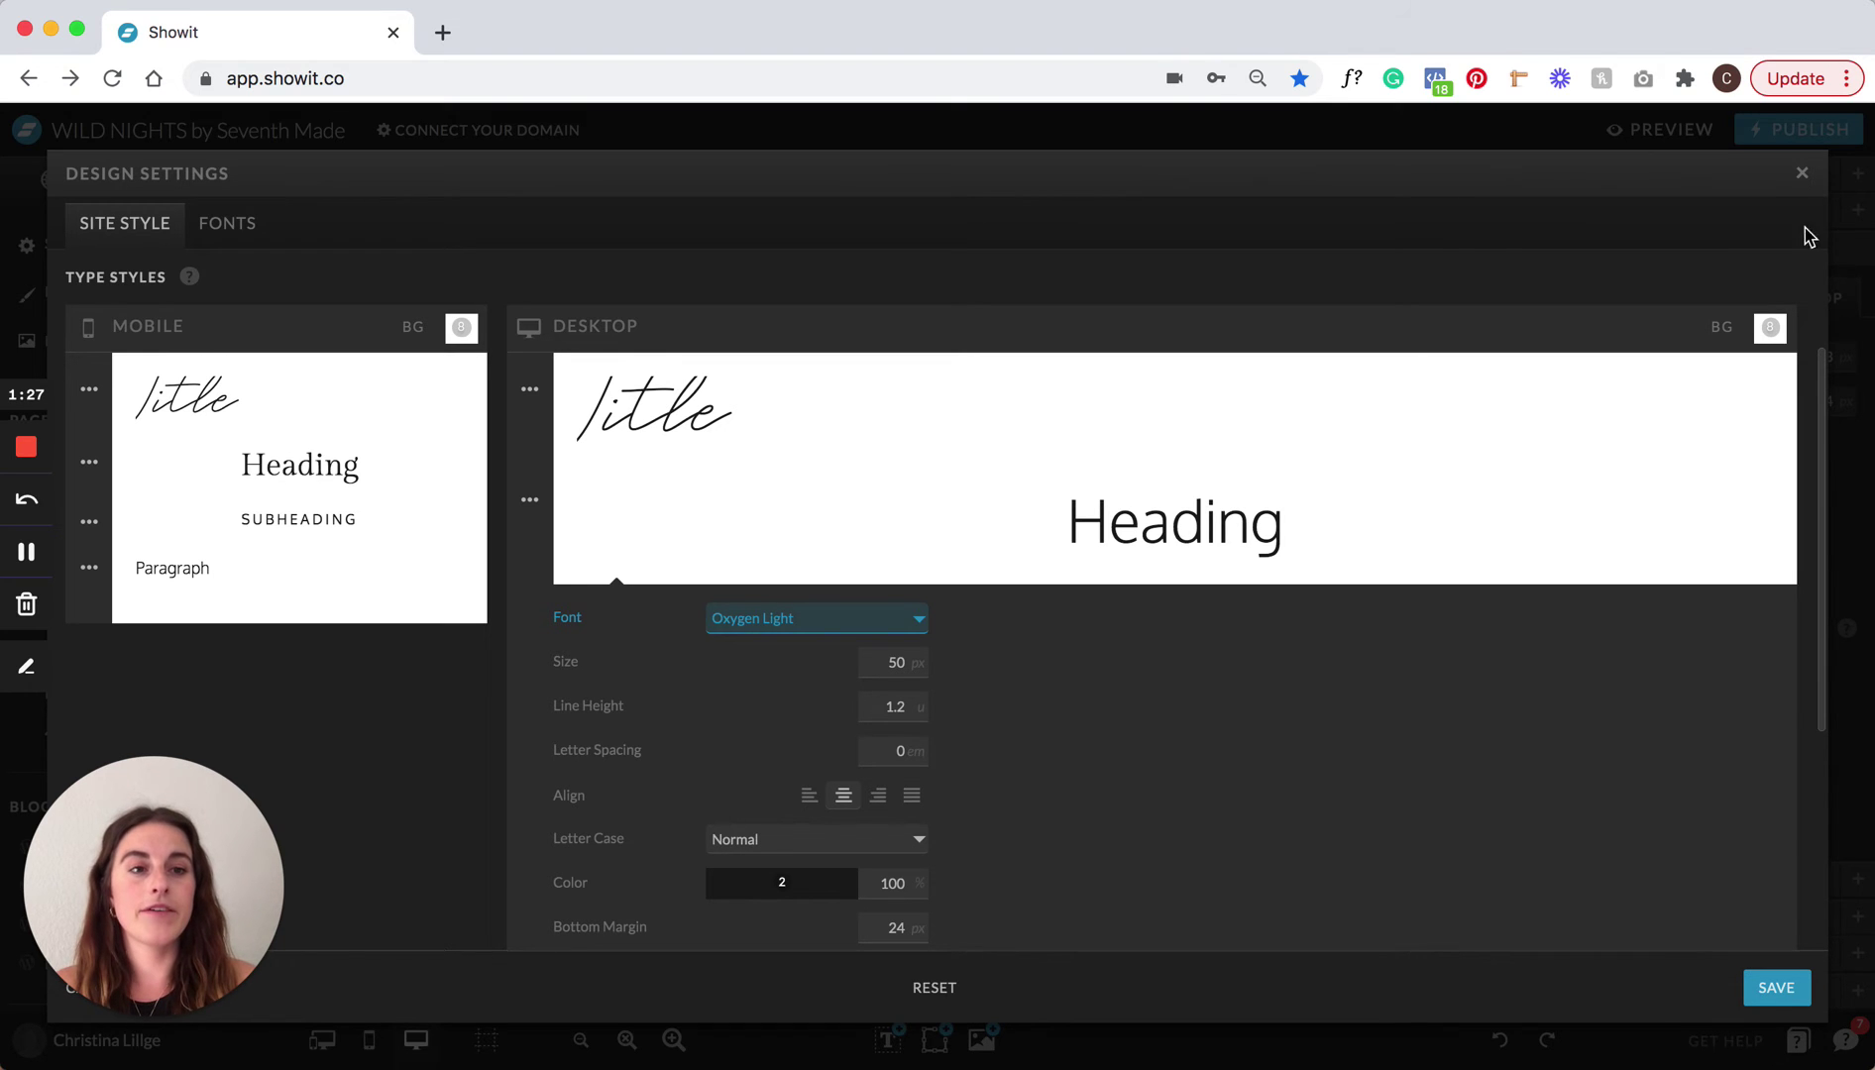
left_click(1802, 175)
left_click(1080, 327)
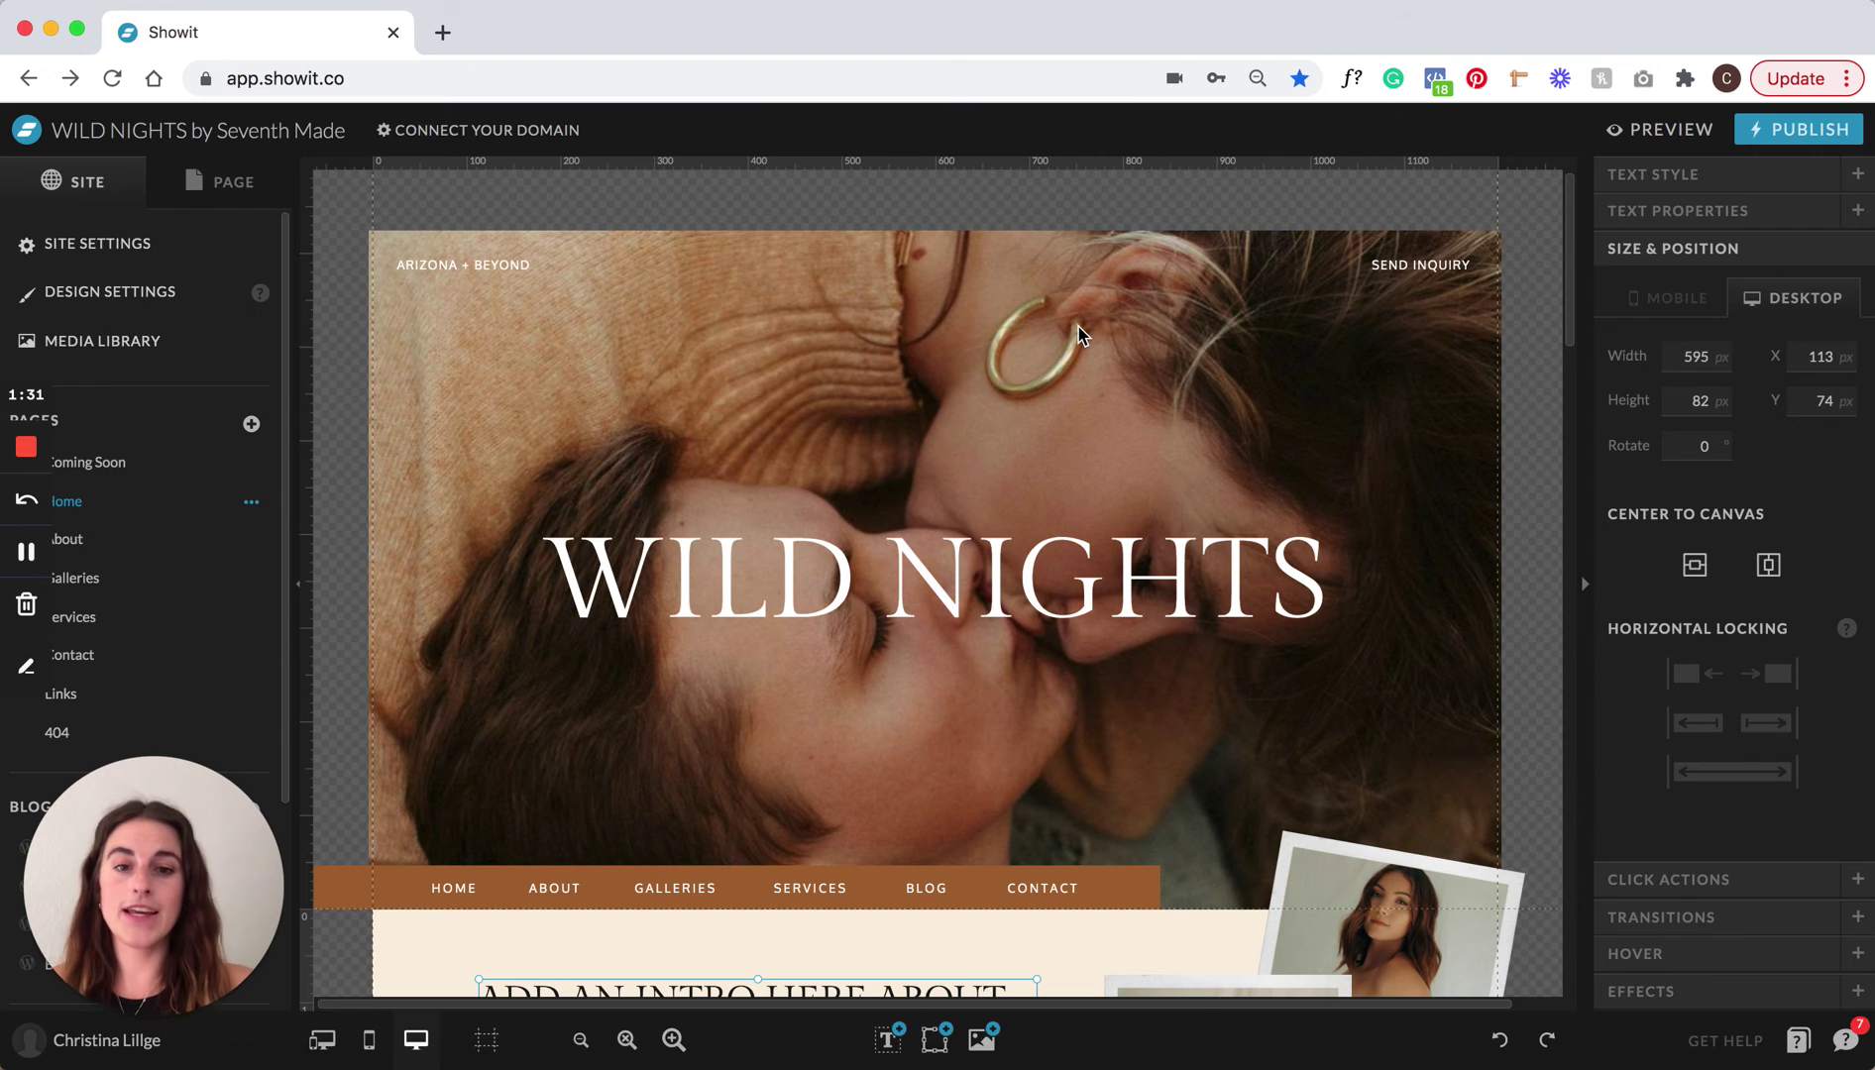
Step: Replace the intro heading's placeholder text with 'ADD YOUR MESSAGE HERE'
scroll(1079, 341, "down", 6)
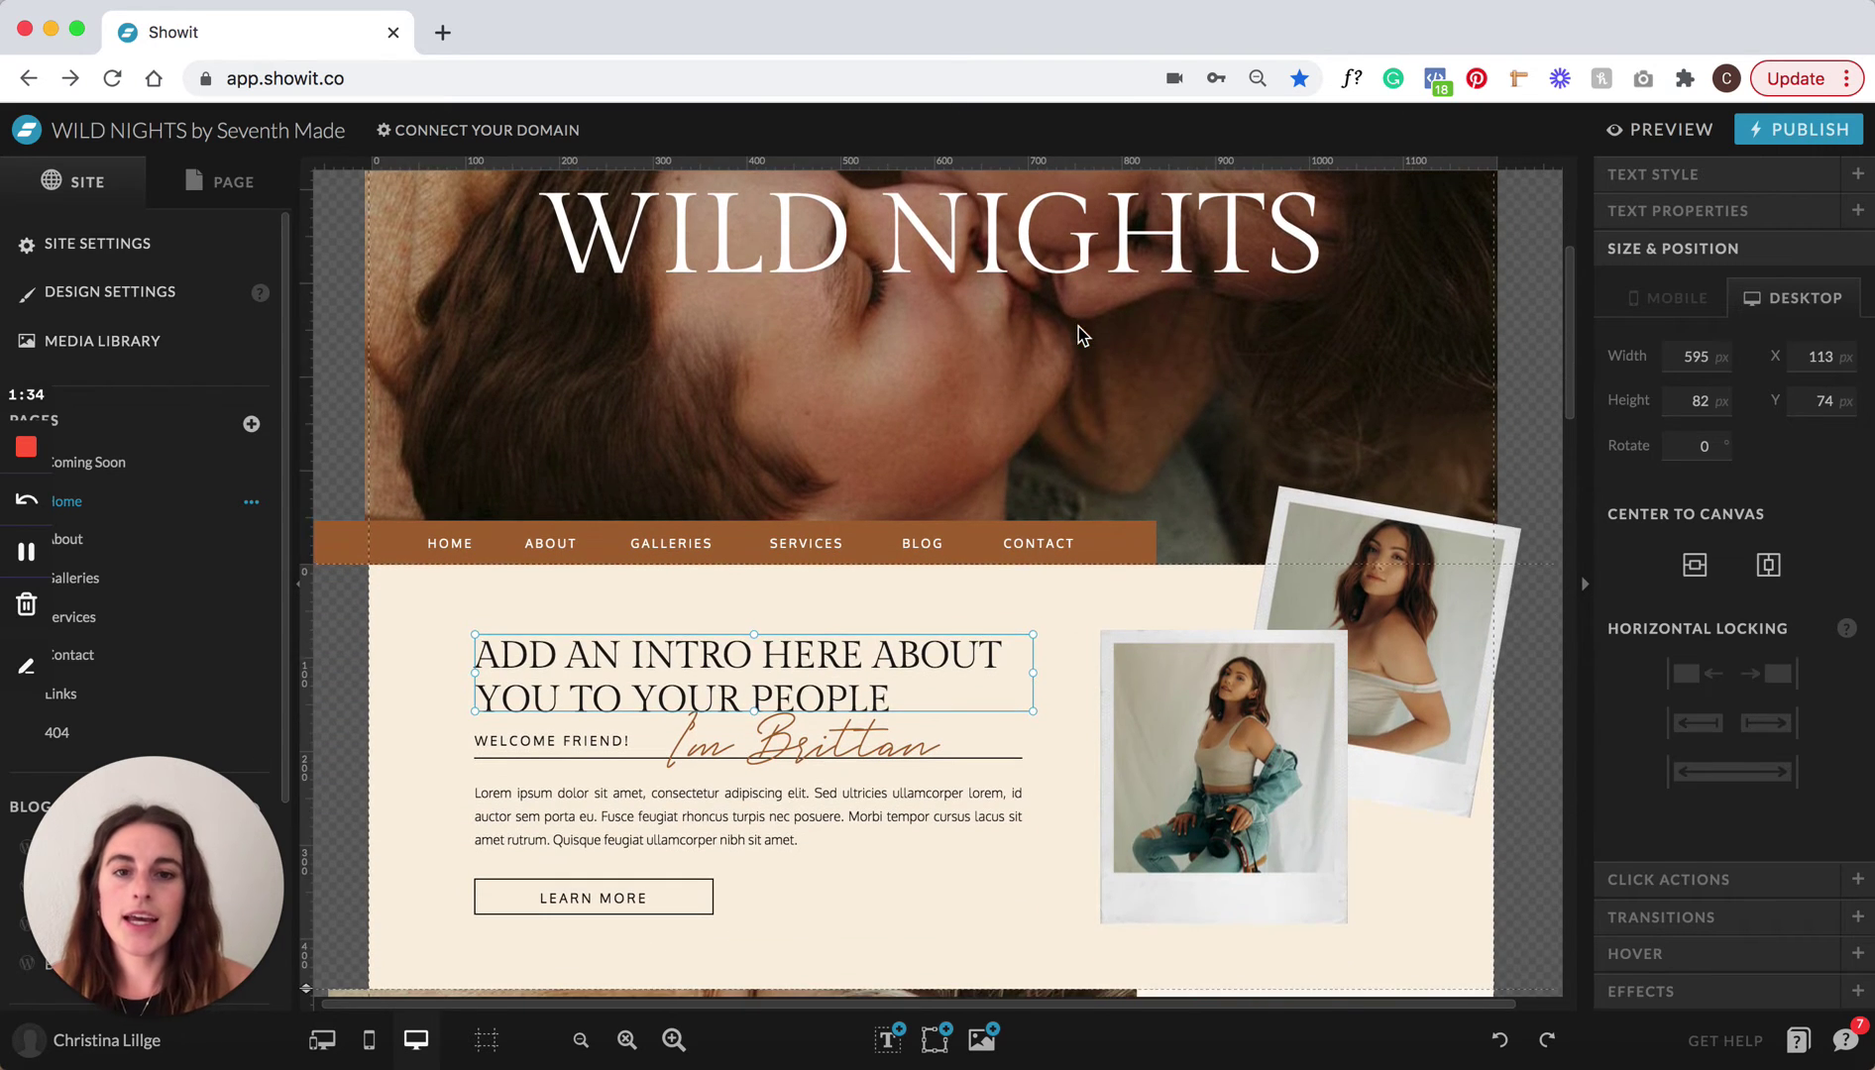
left_click(1078, 355)
left_click(1074, 346)
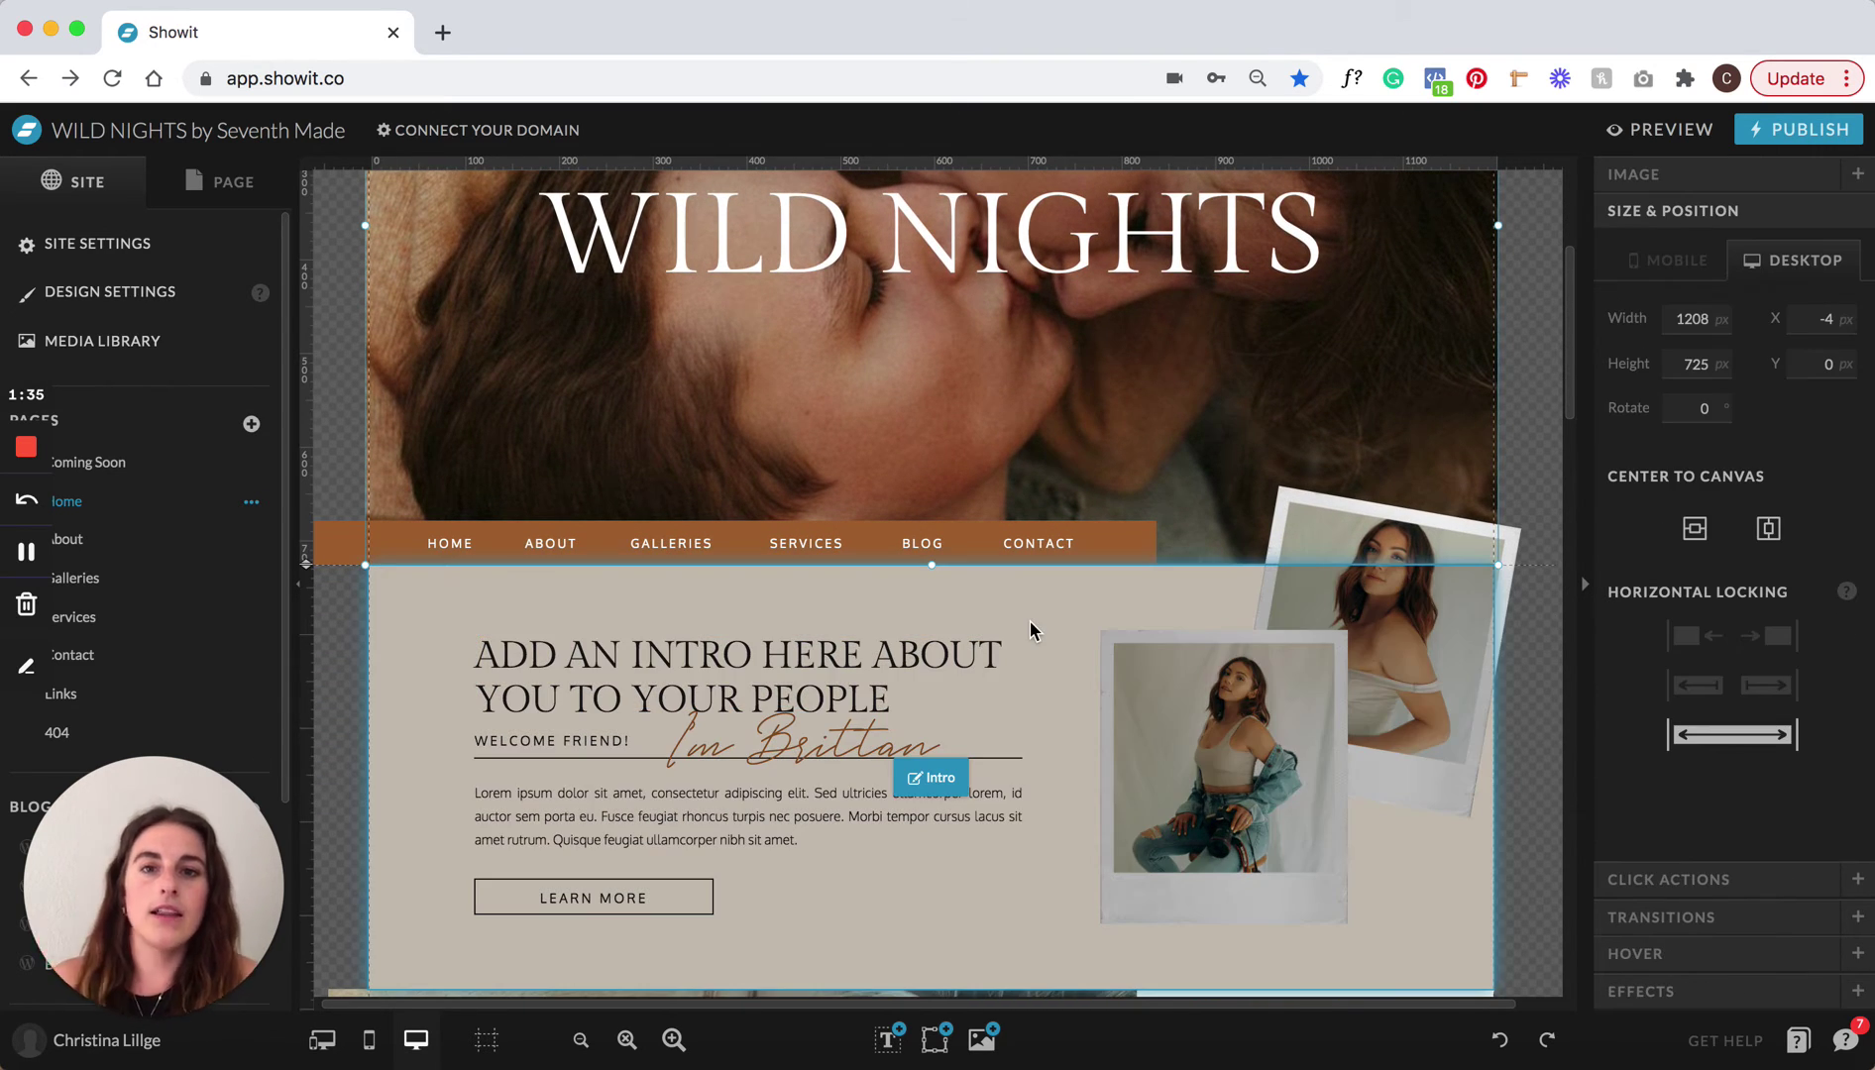
left_click(874, 678)
scroll(875, 674, "down", 2)
left_click(725, 537)
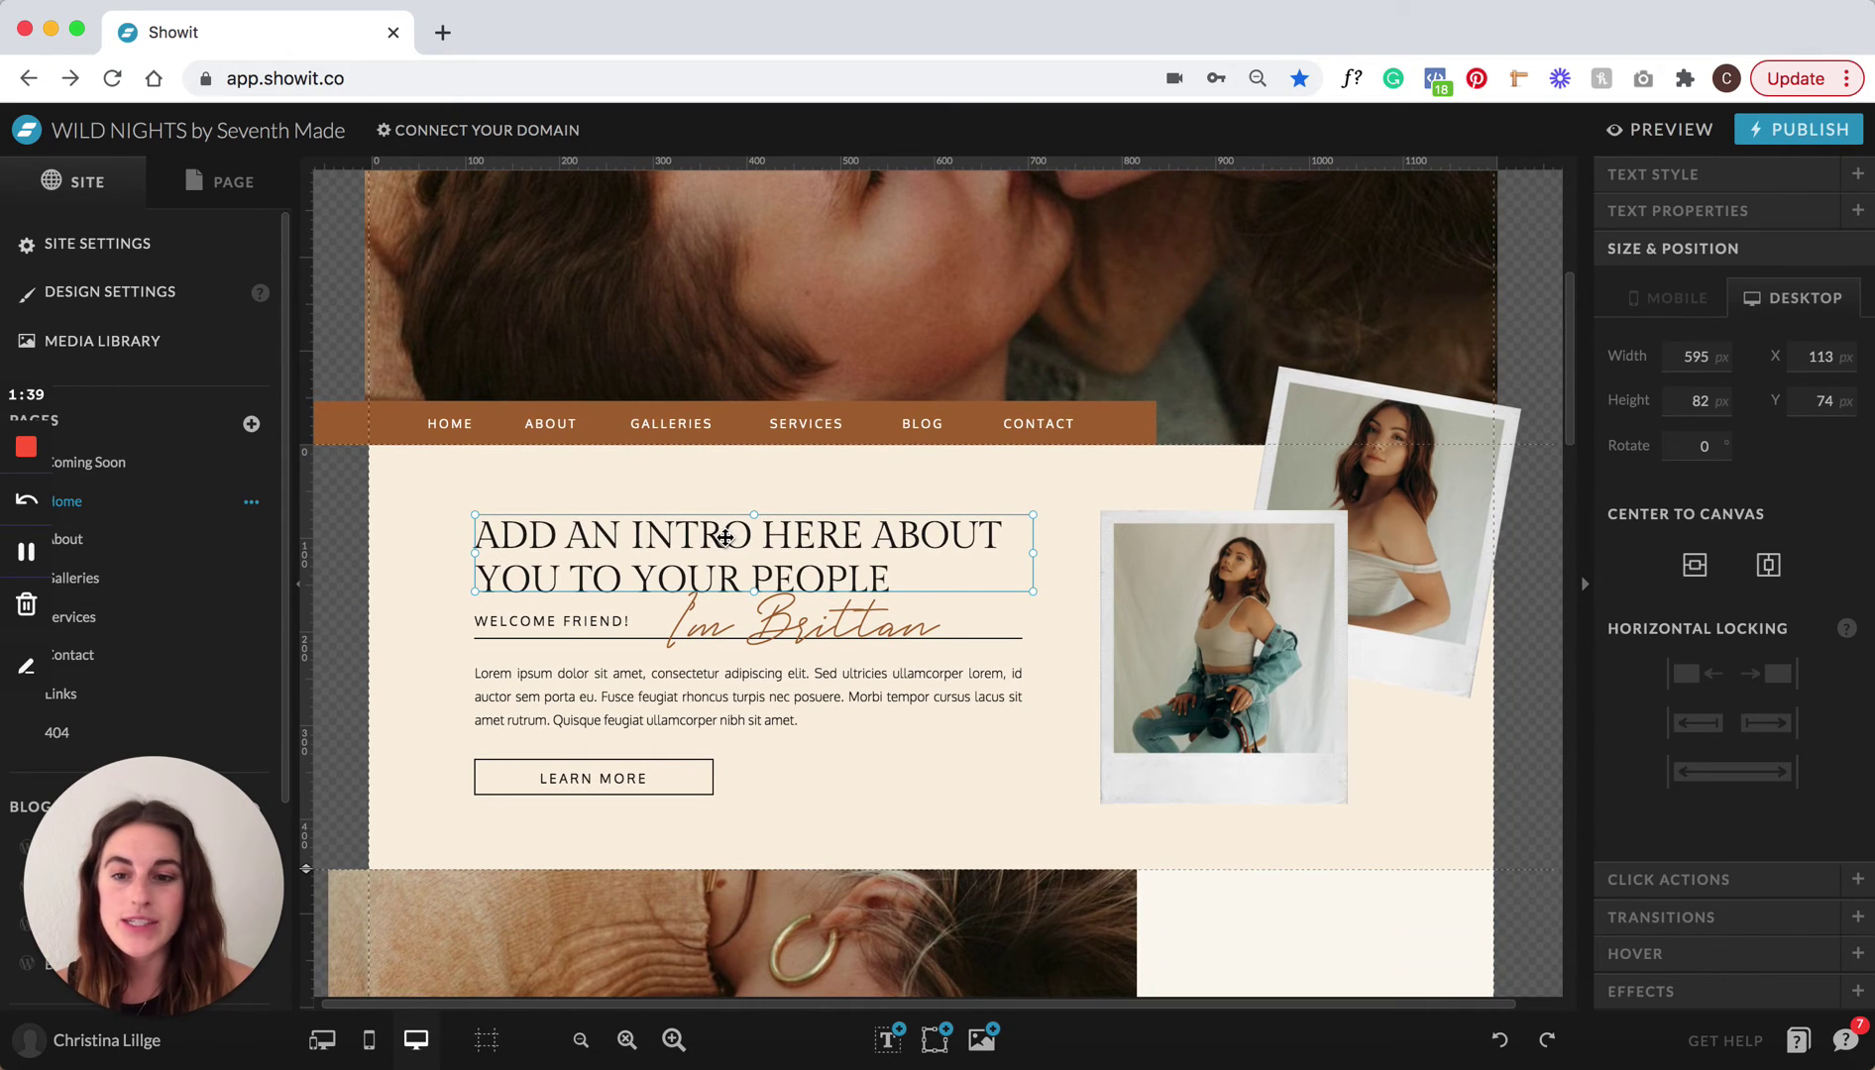
double_click(725, 537)
key("super+a")
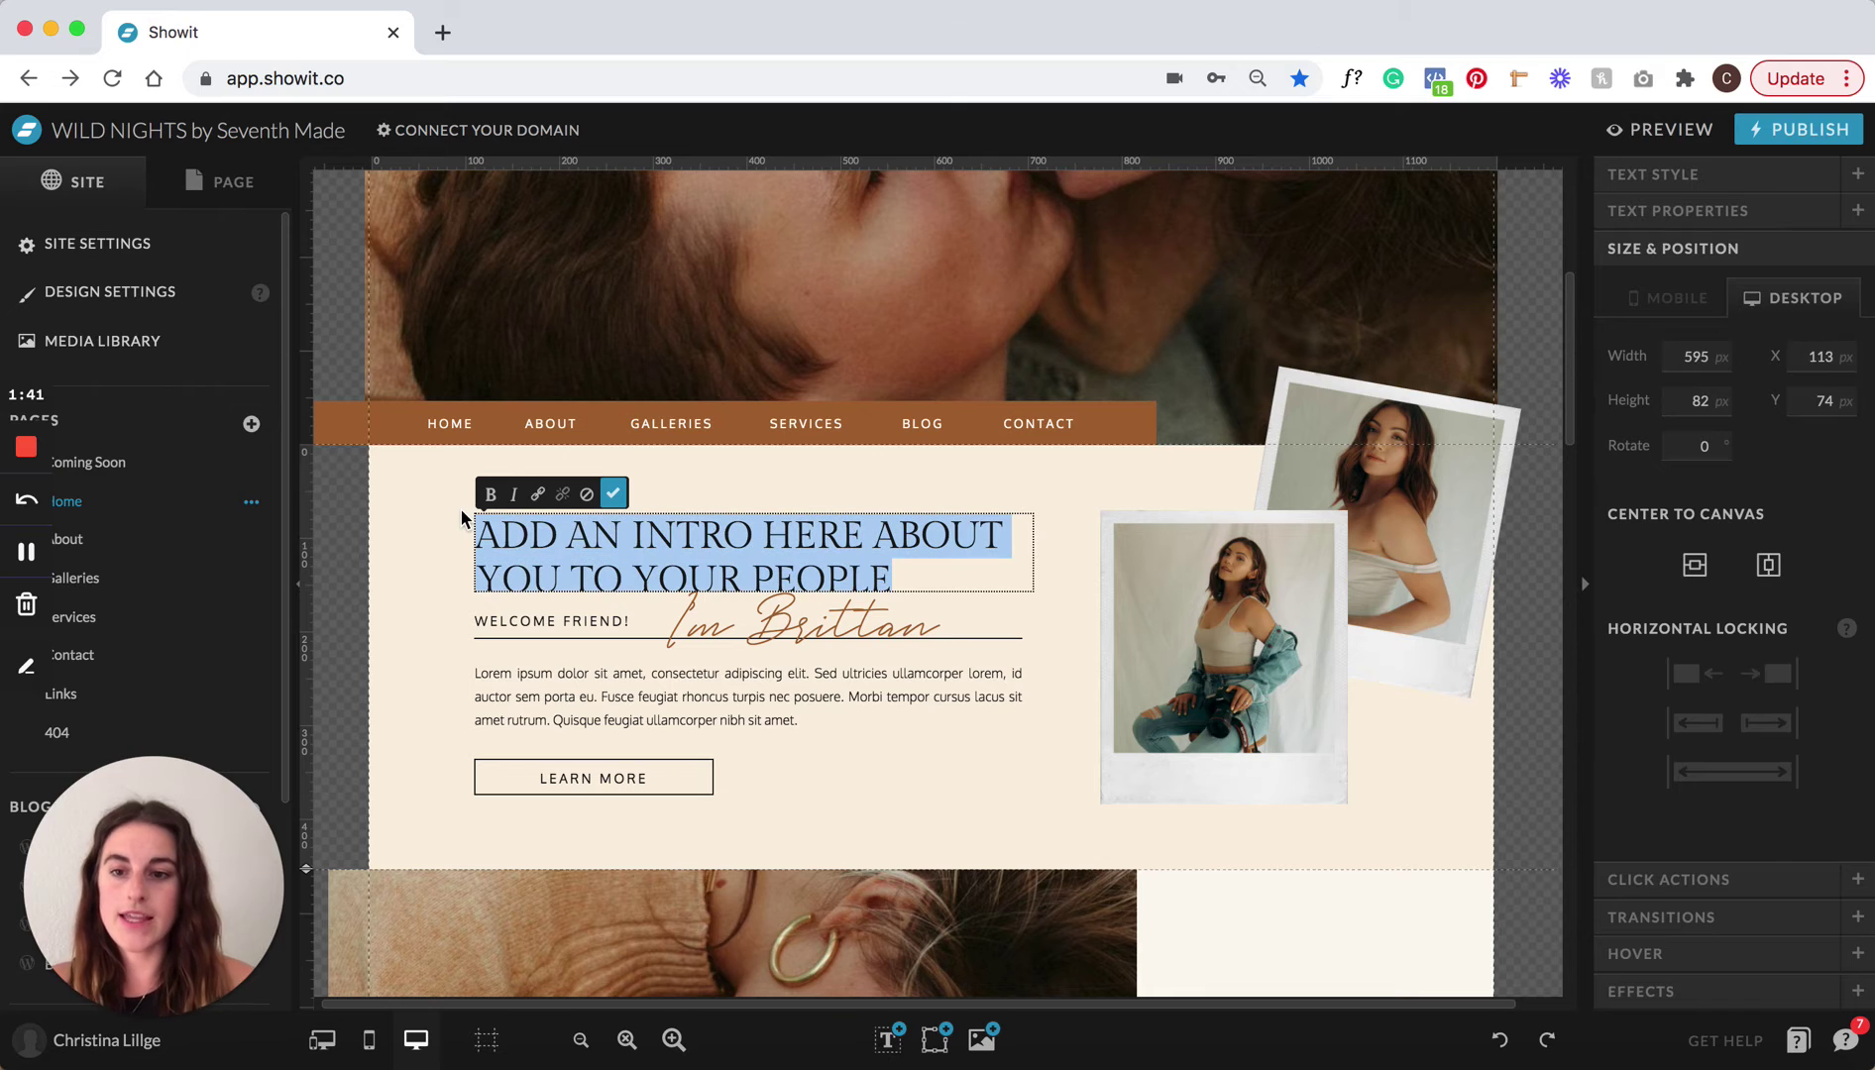
type("ADD YOUR MESSAGE HERE")
left_click(614, 493)
Step: Select the intro's script name, WELCOME FRIEND! label and Lorem paragraph in turn
left_click(711, 472)
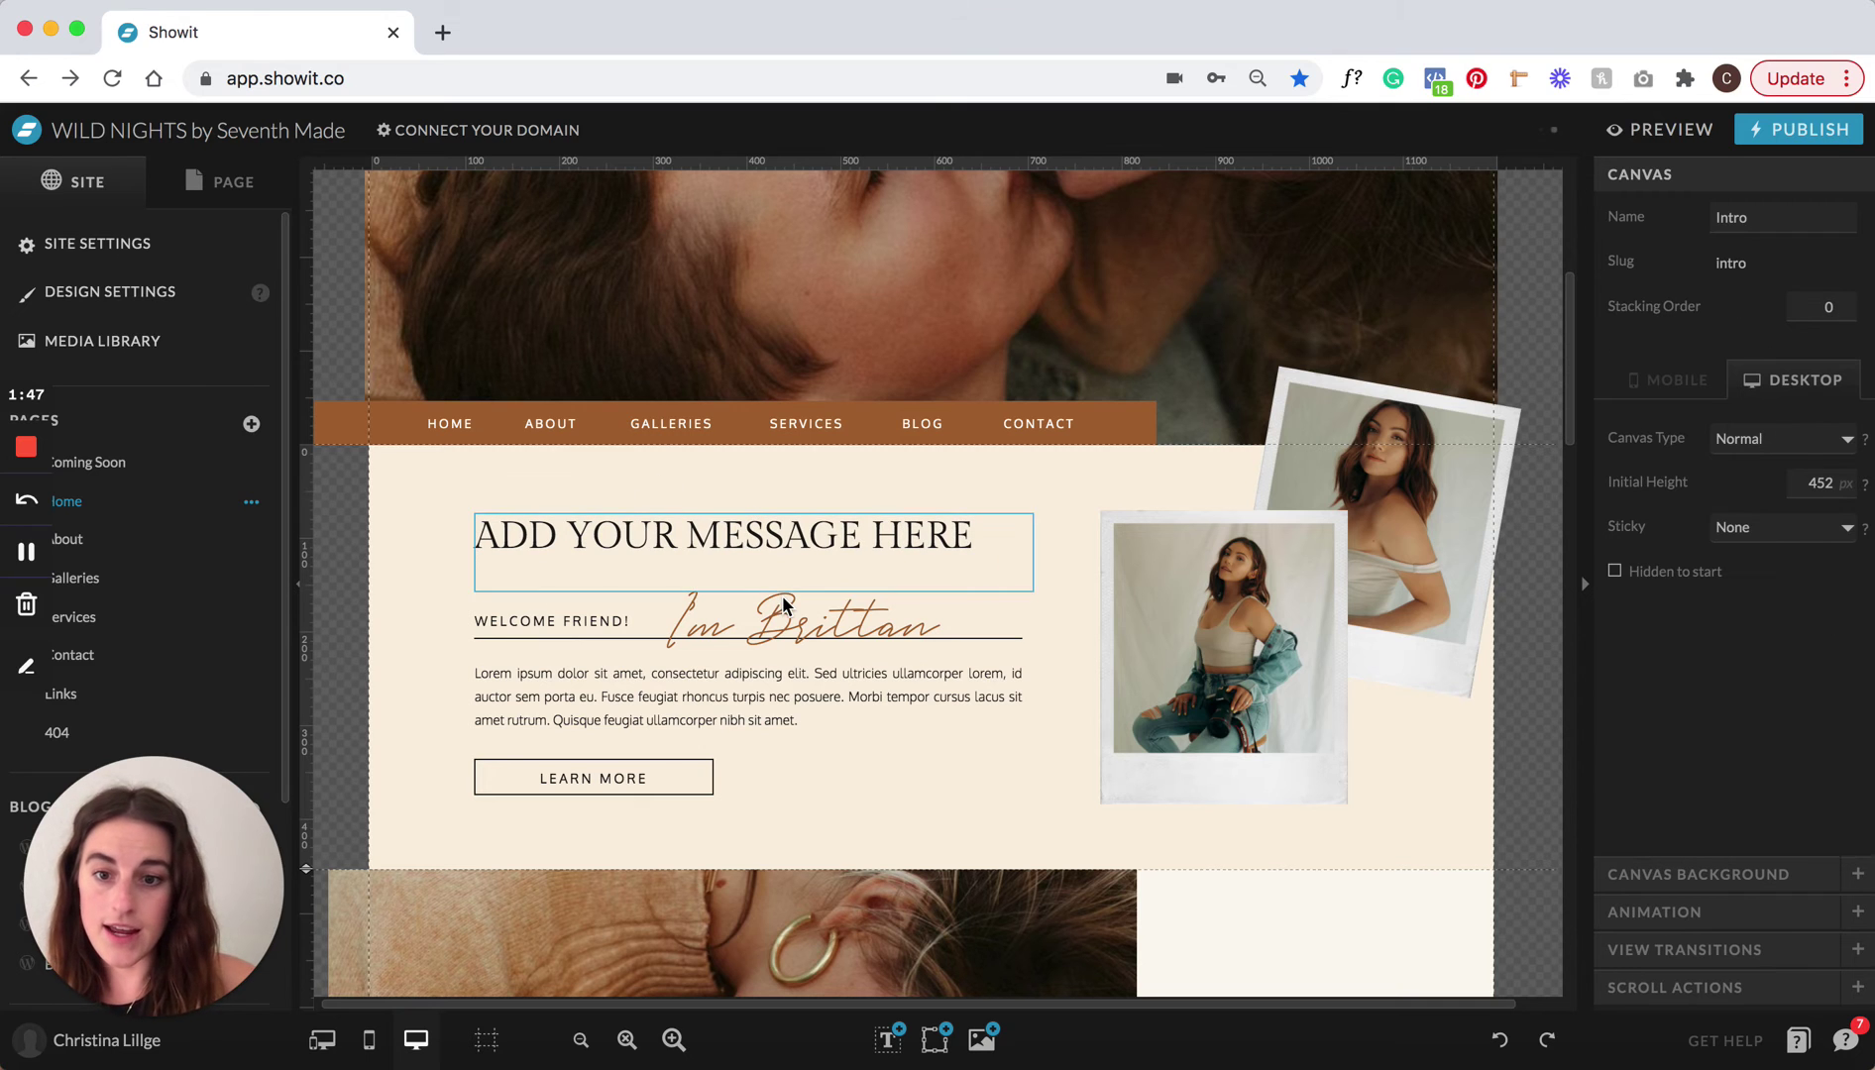
left_click(782, 622)
left_click(606, 622)
left_click(608, 675)
scroll(608, 675, "down", 5)
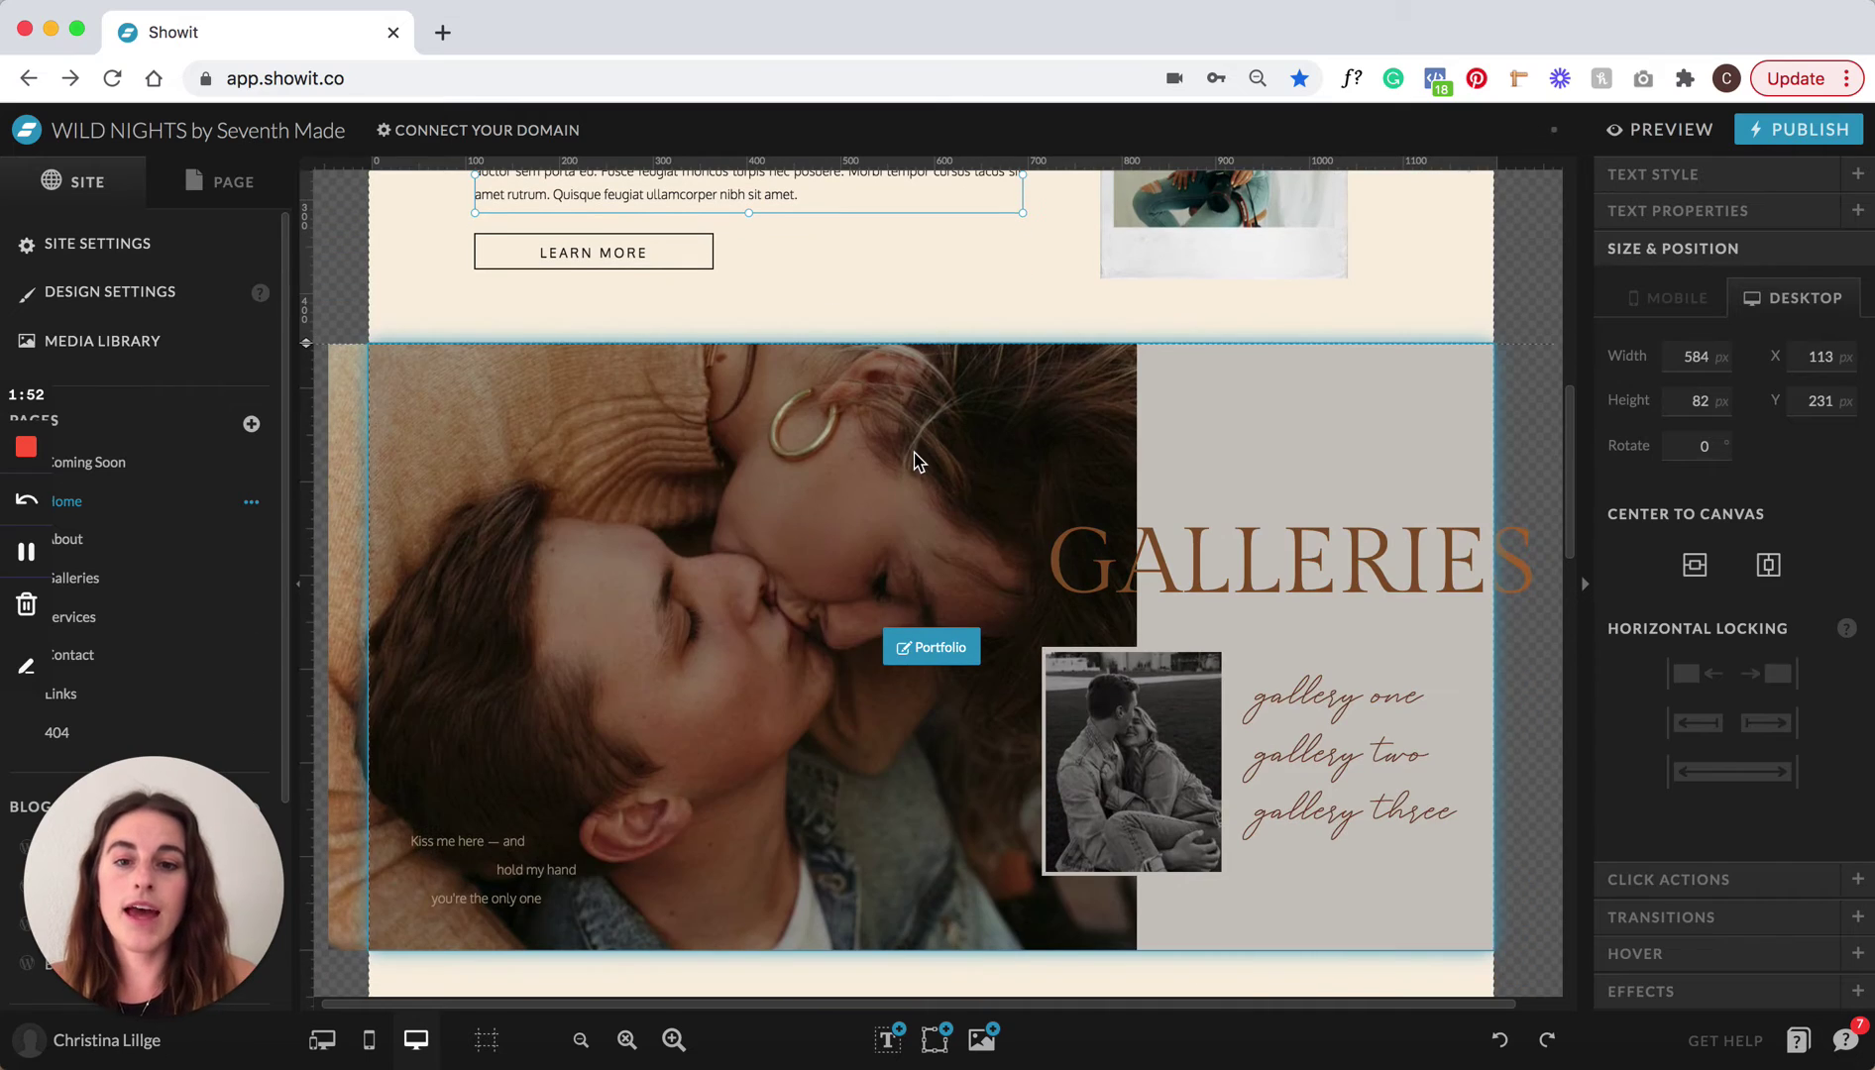
Step: Replace the large Galleries photo with BP_webtemp.png
left_click(915, 461)
left_click(915, 455)
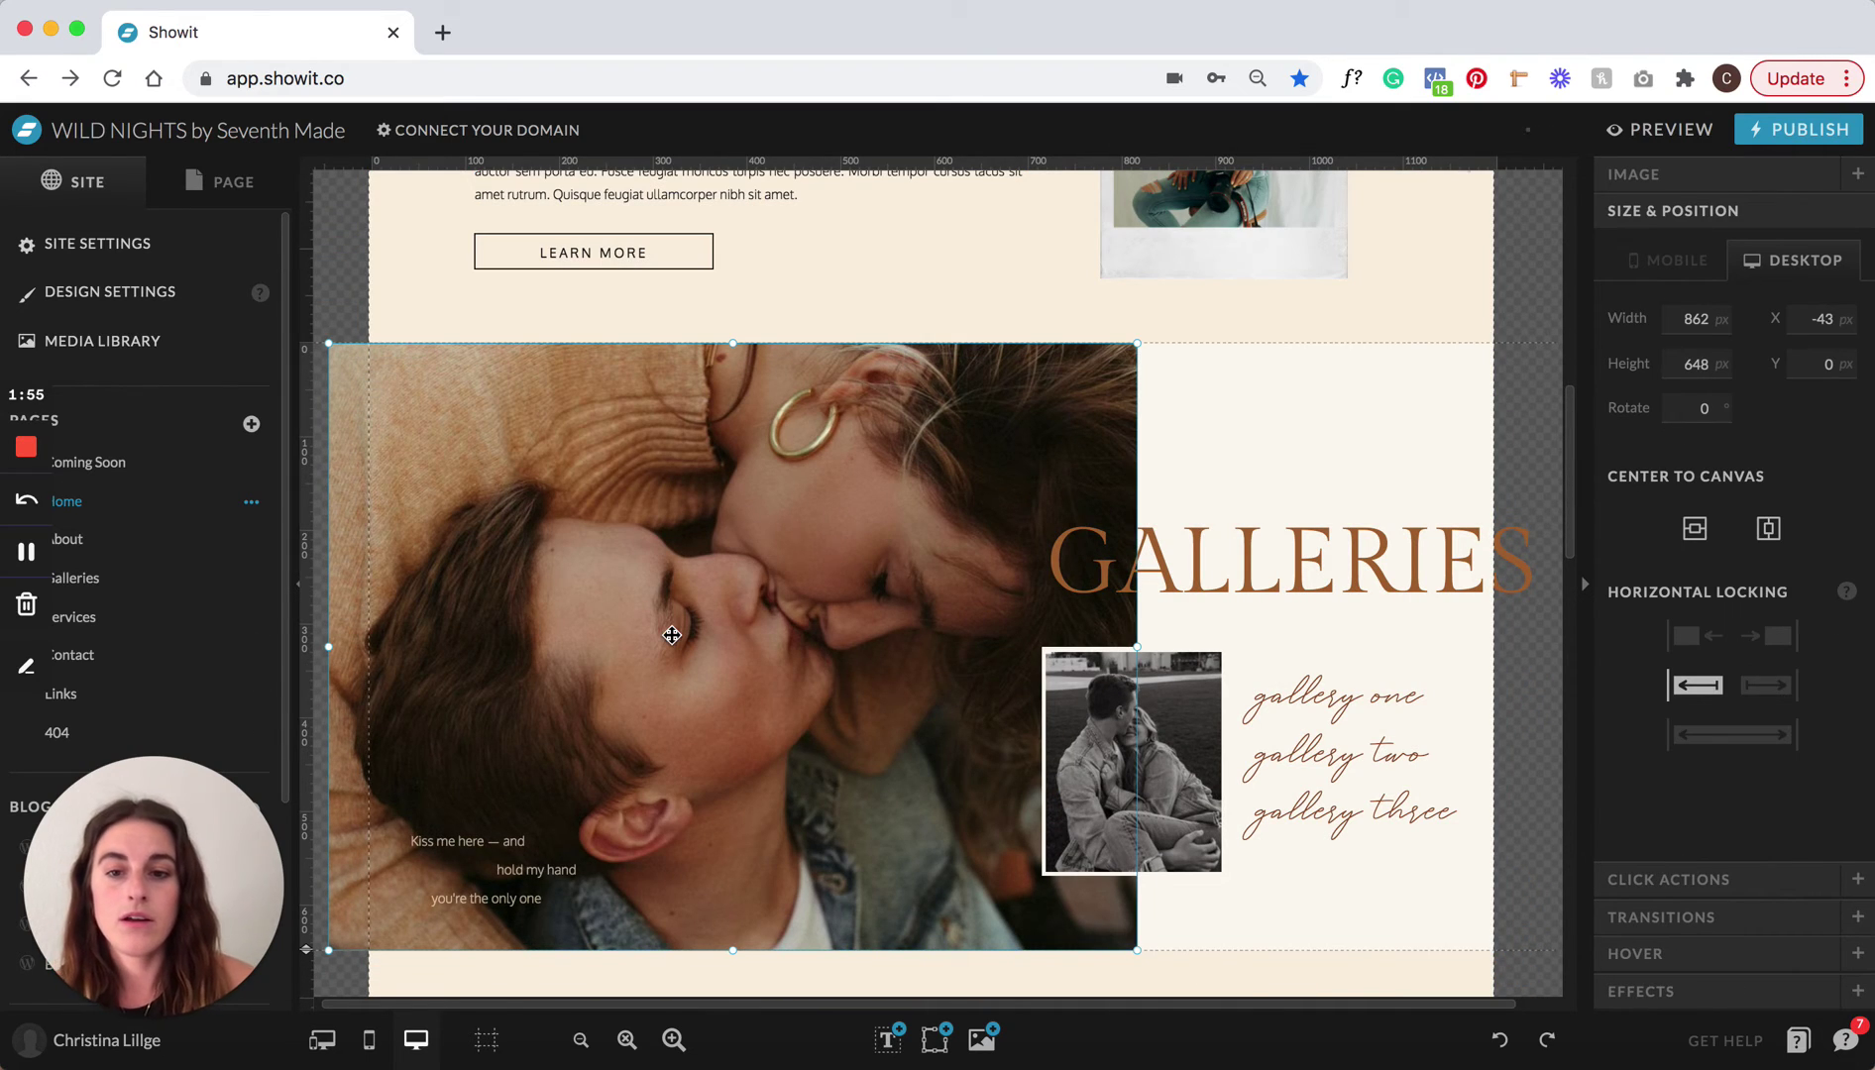
double_click(672, 635)
left_click(728, 317)
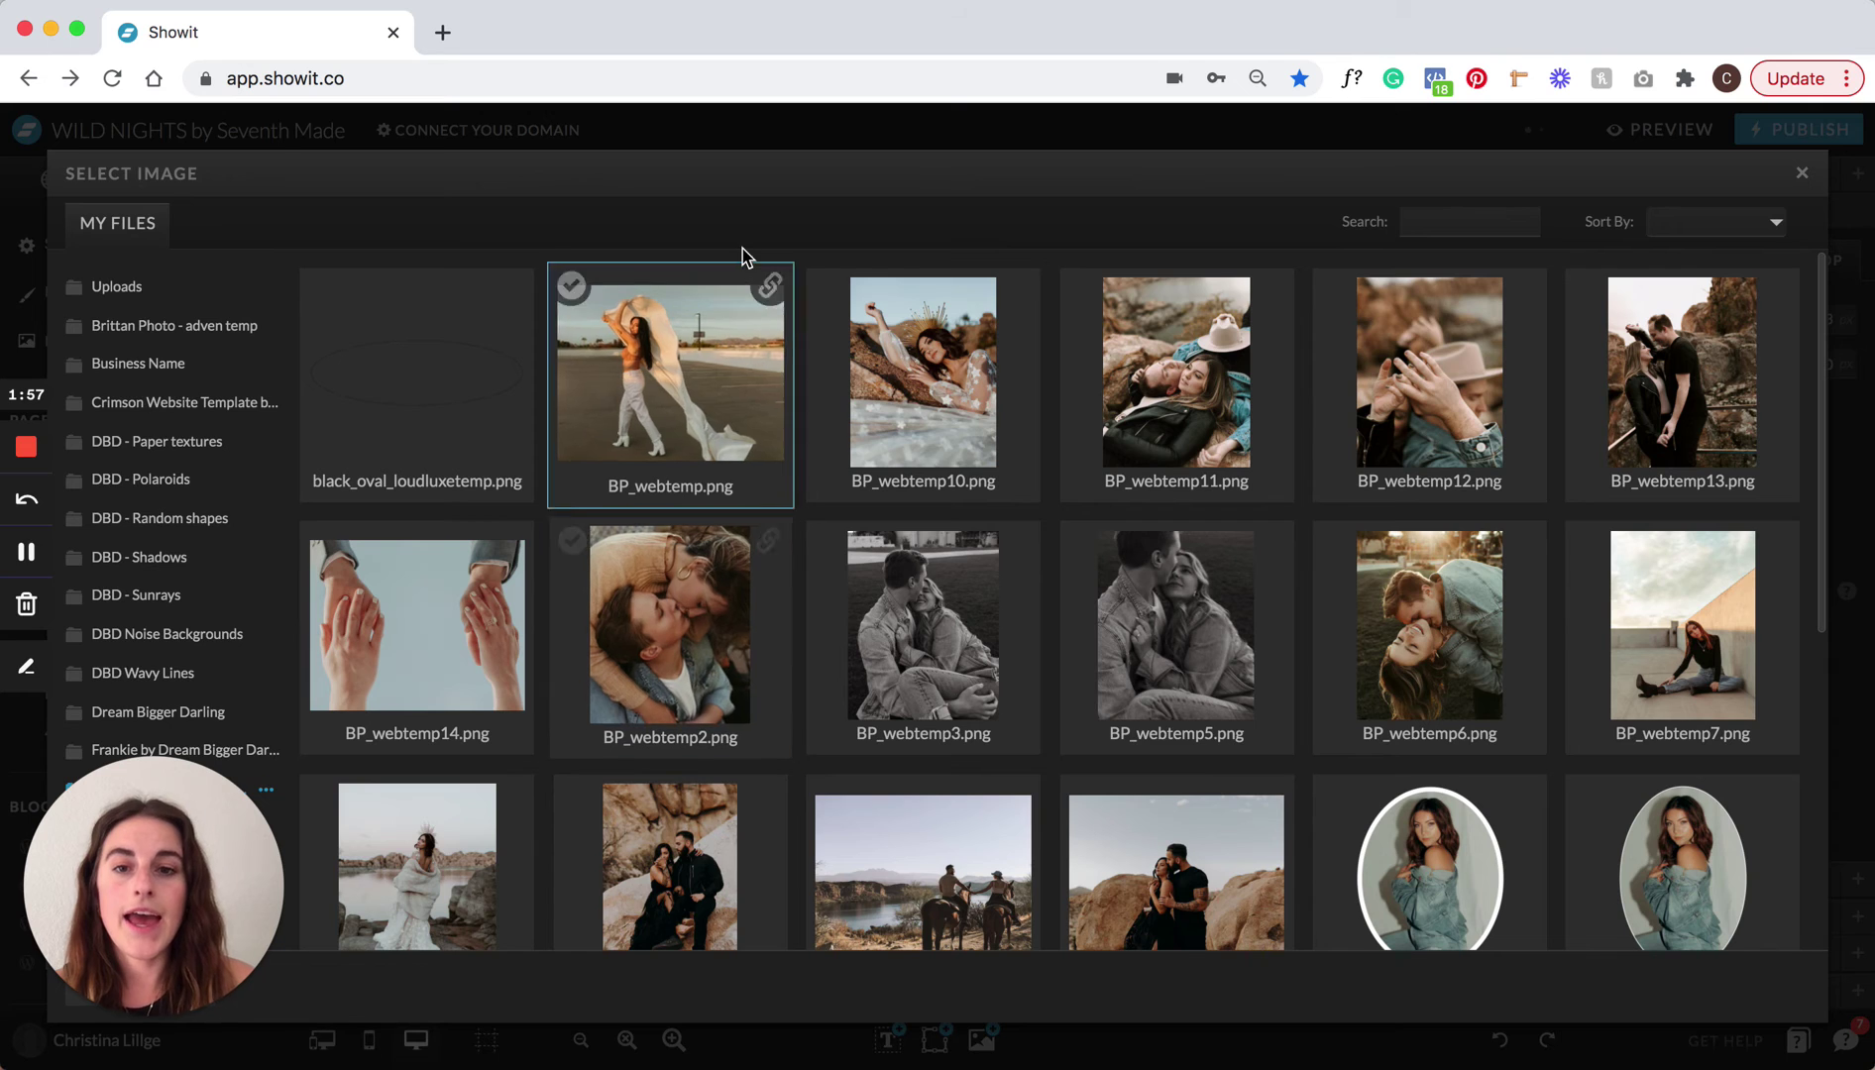
double_click(684, 407)
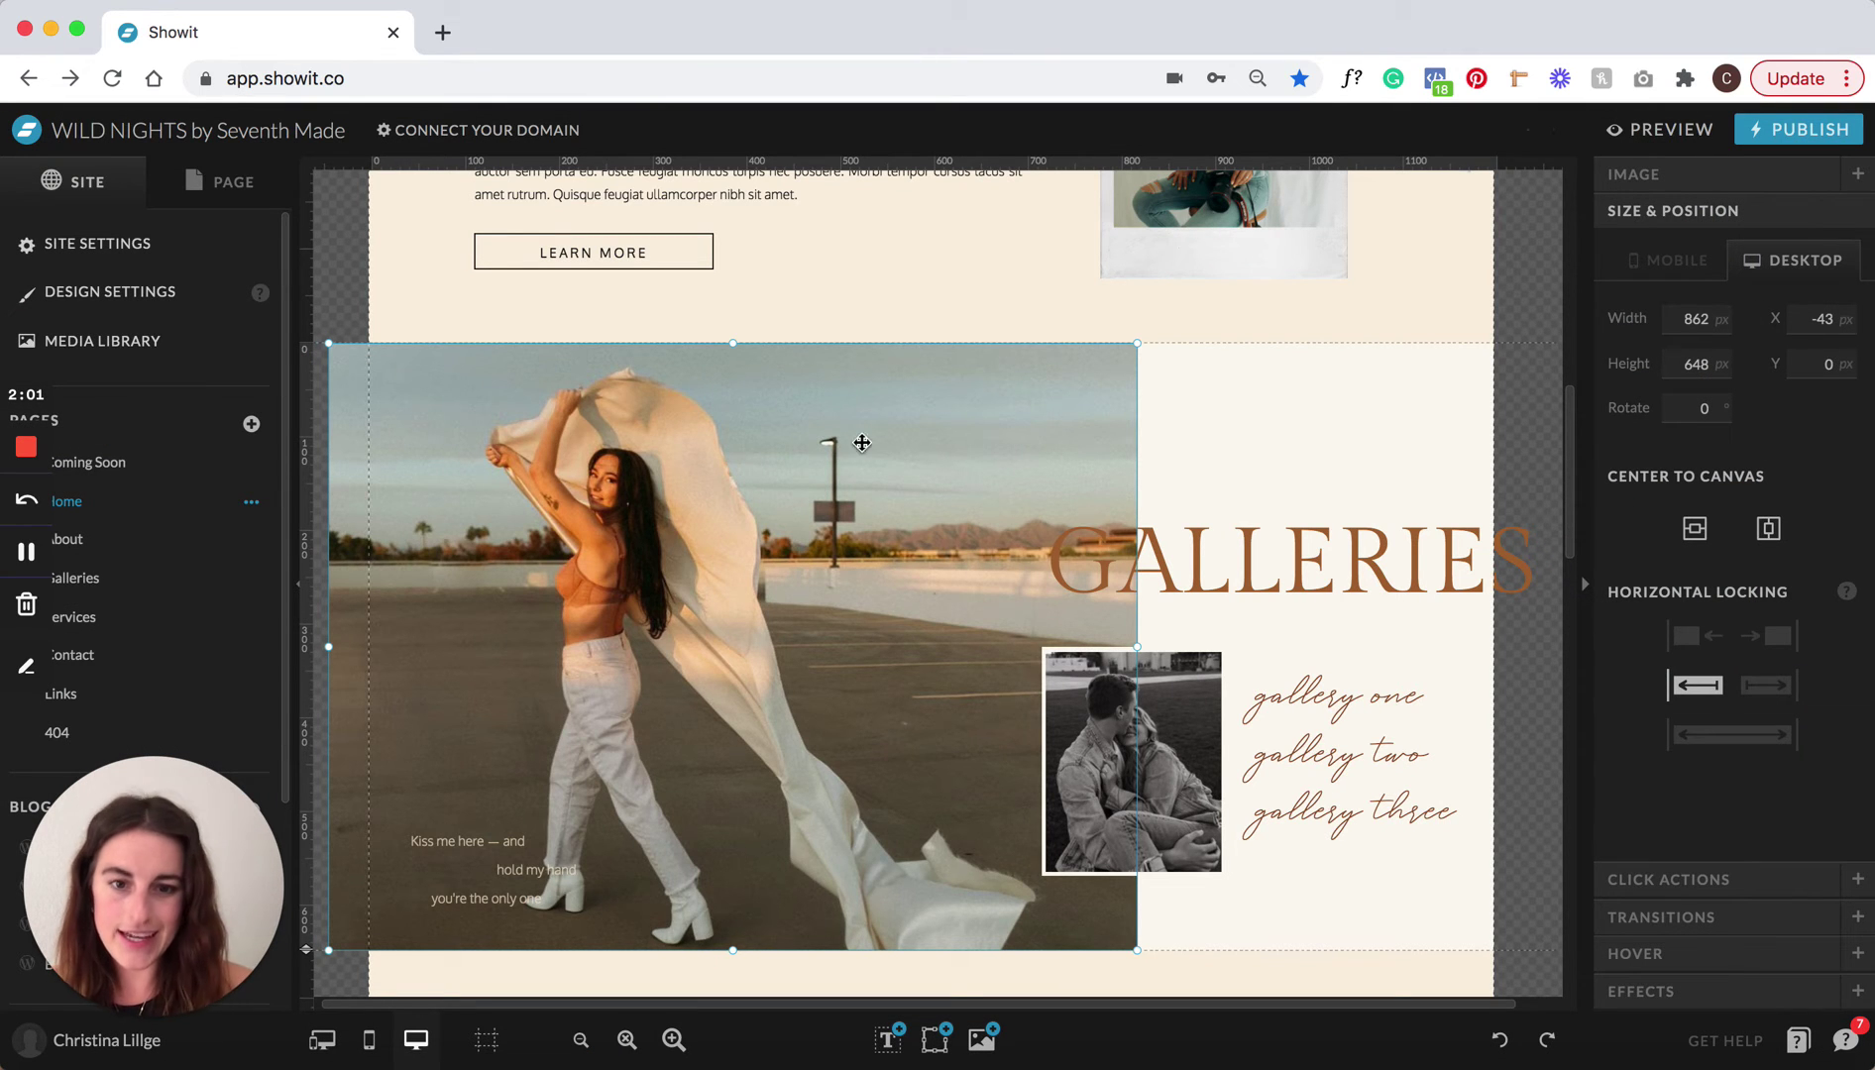
Step: Open the image choices for the small black-and-white photo, then close them unchanged
left_click(1131, 773)
double_click(1122, 763)
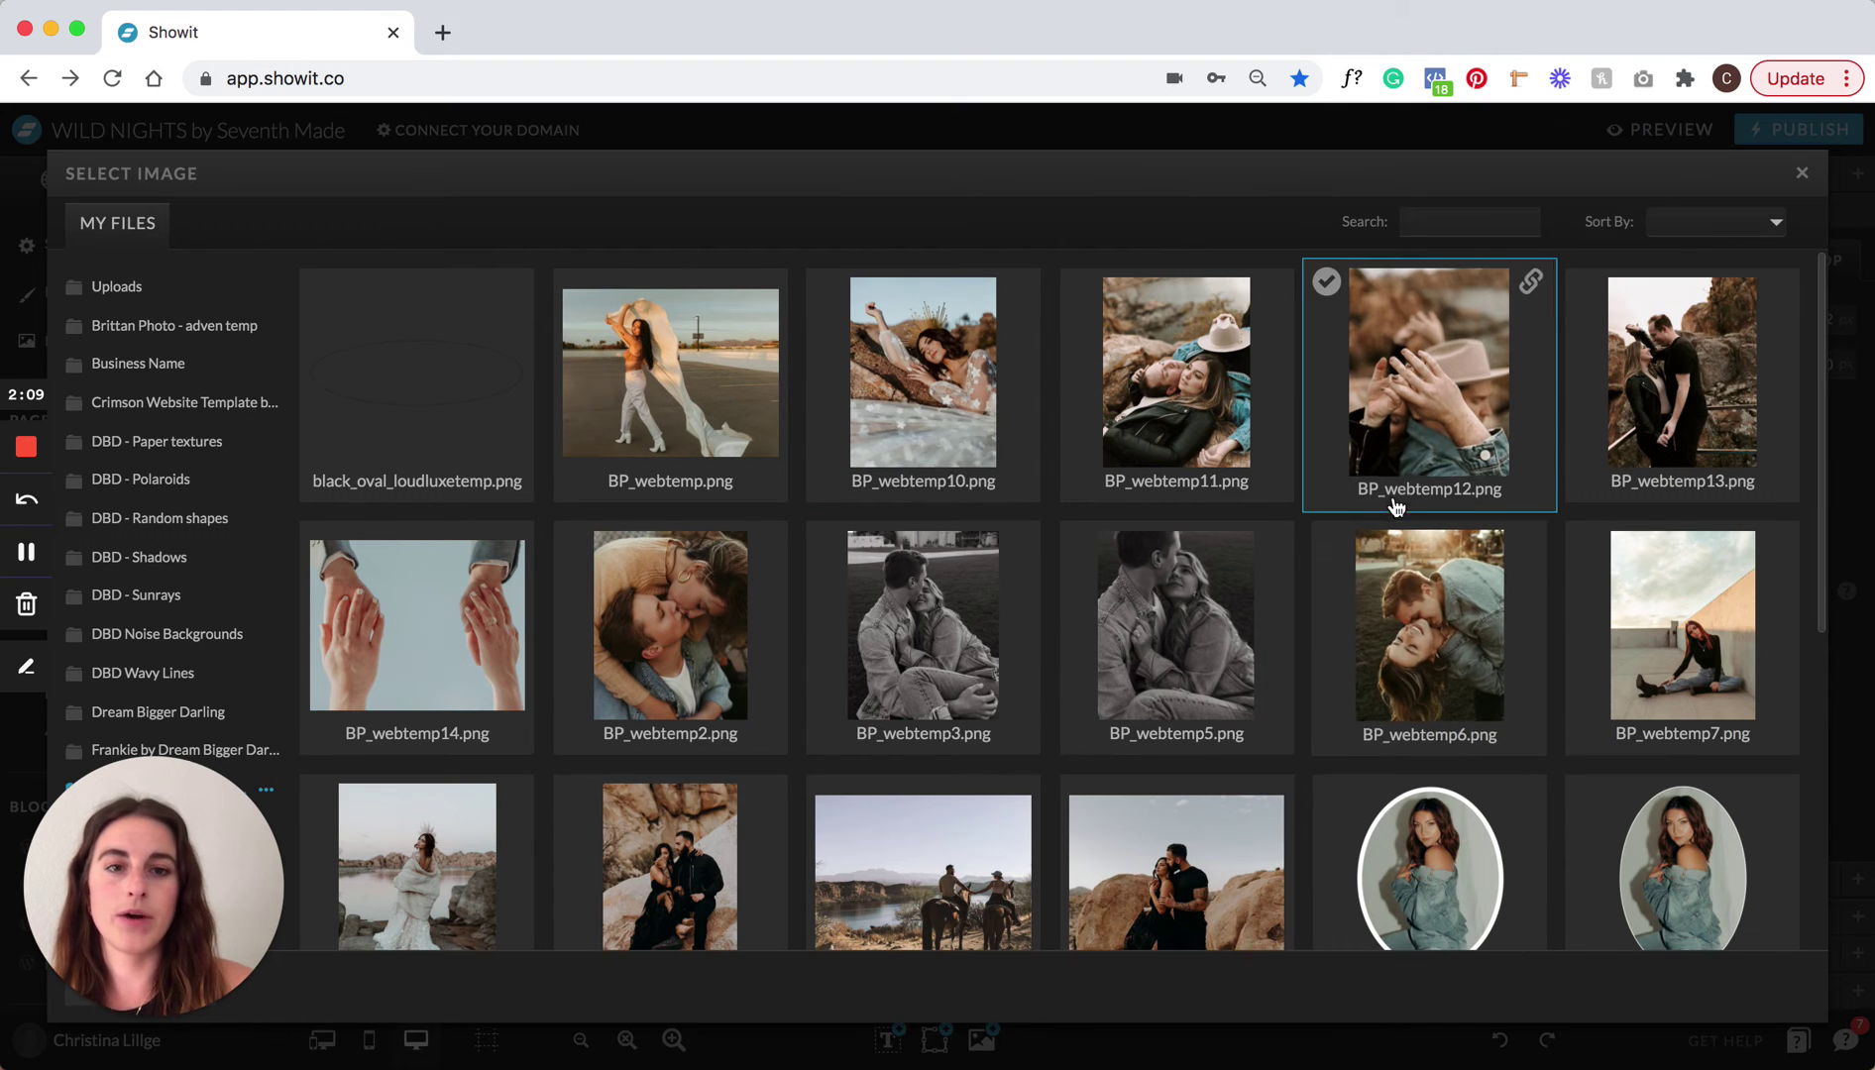
left_click(1806, 176)
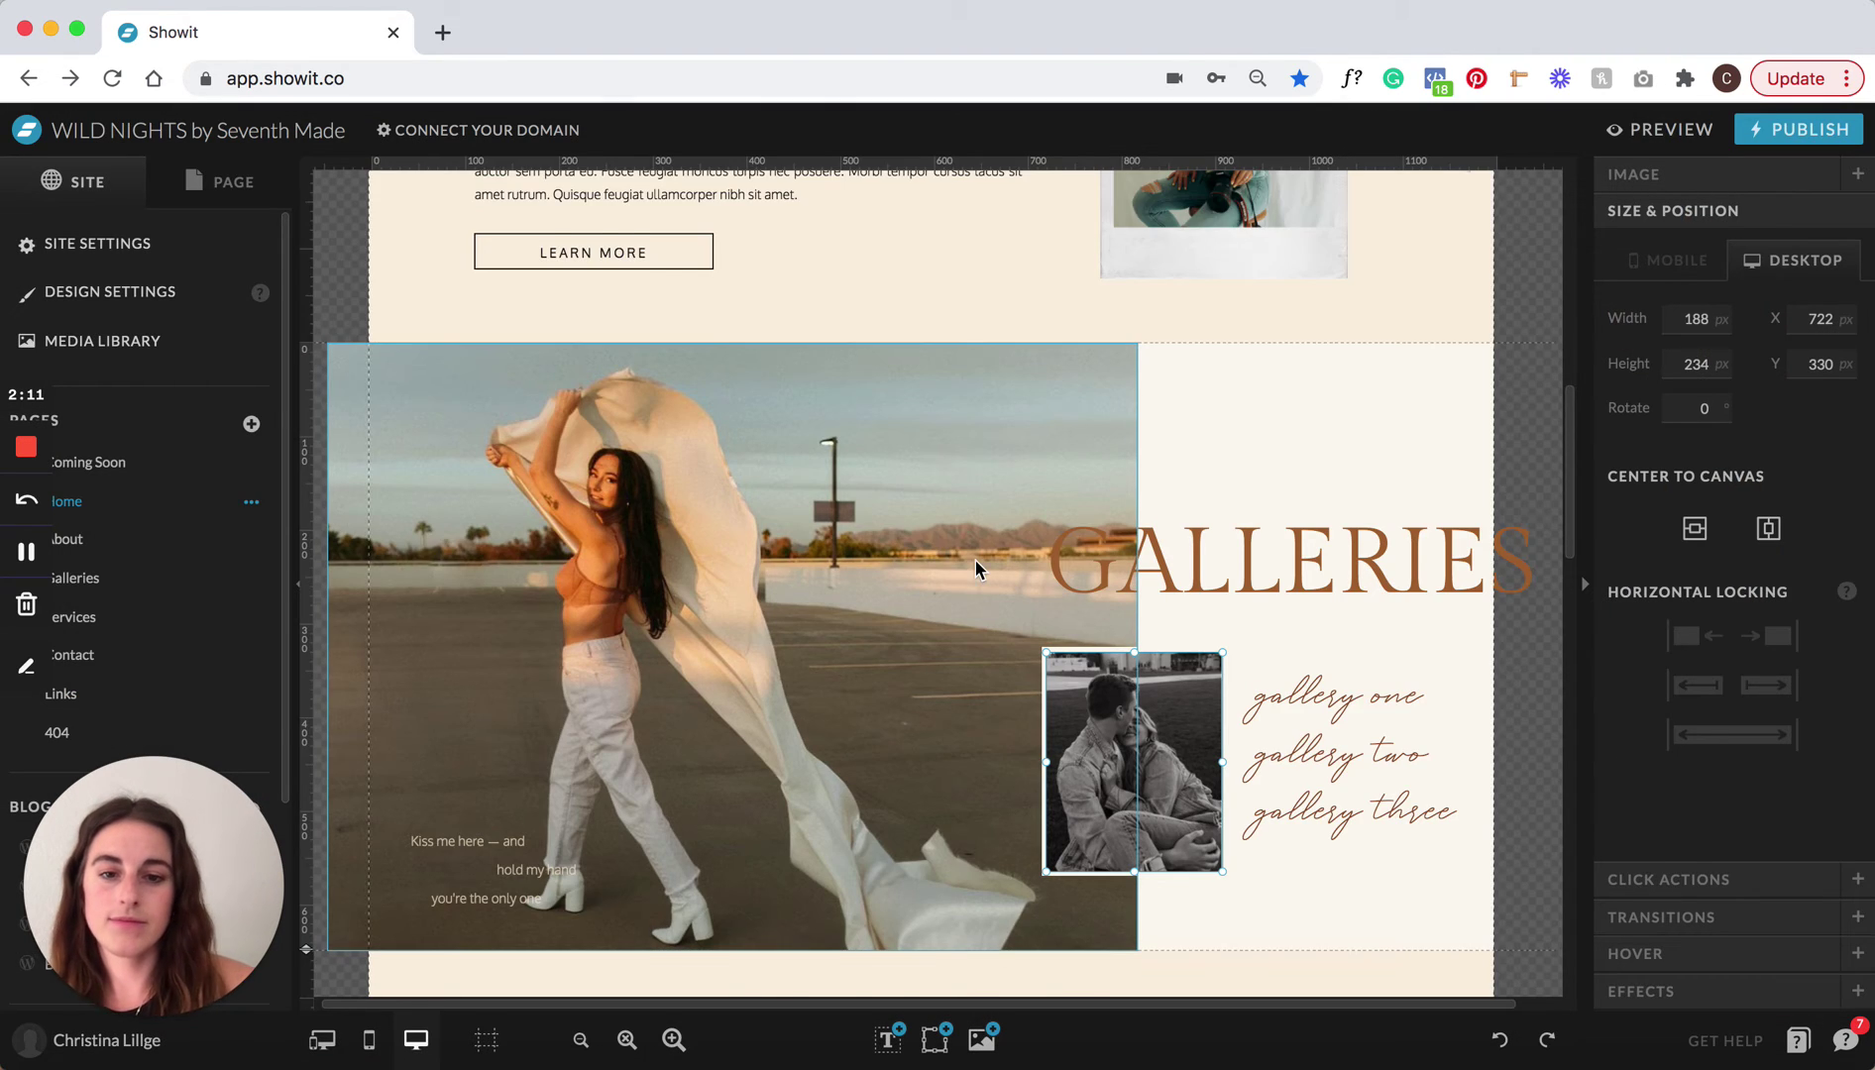
Step: Retitle THE DETAILS heading to 'ALL THE GOOD STUFF' and widen its box to 642 px
scroll(975, 560, "down", 1)
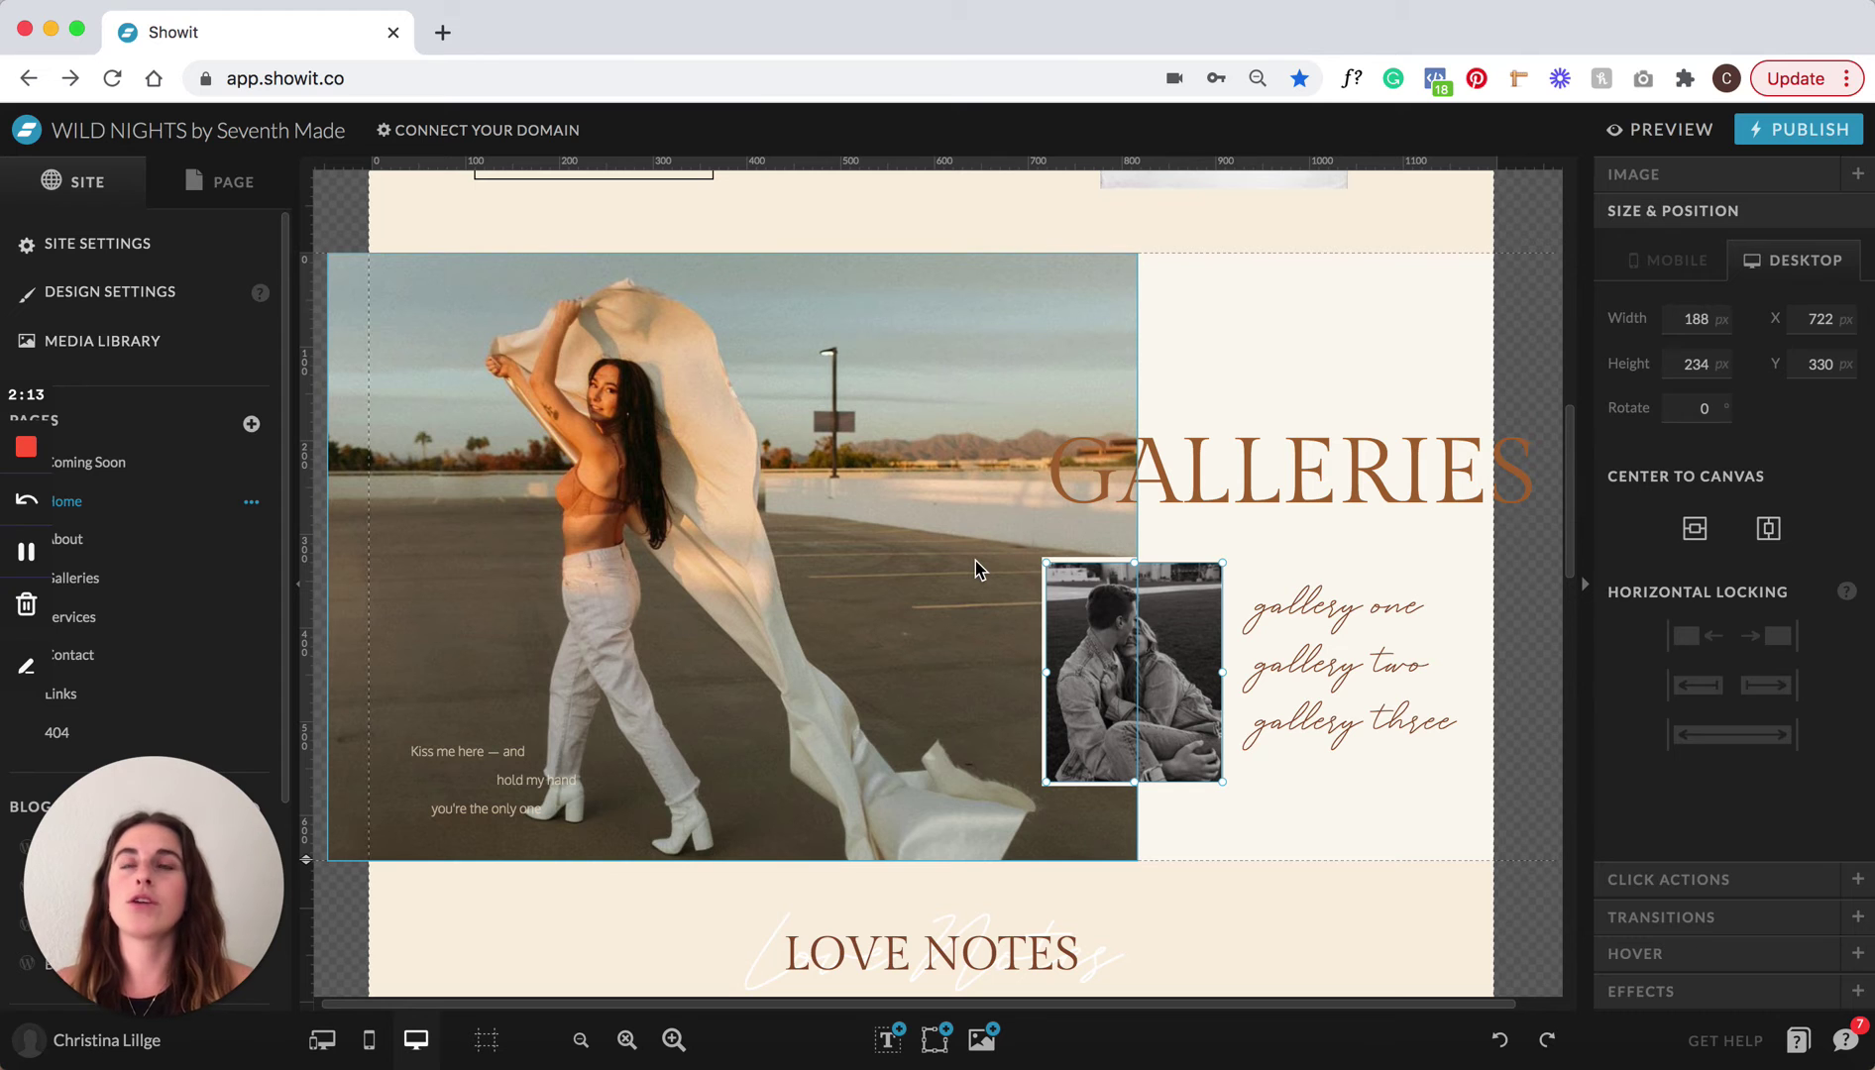
scroll(976, 561, "down", 10)
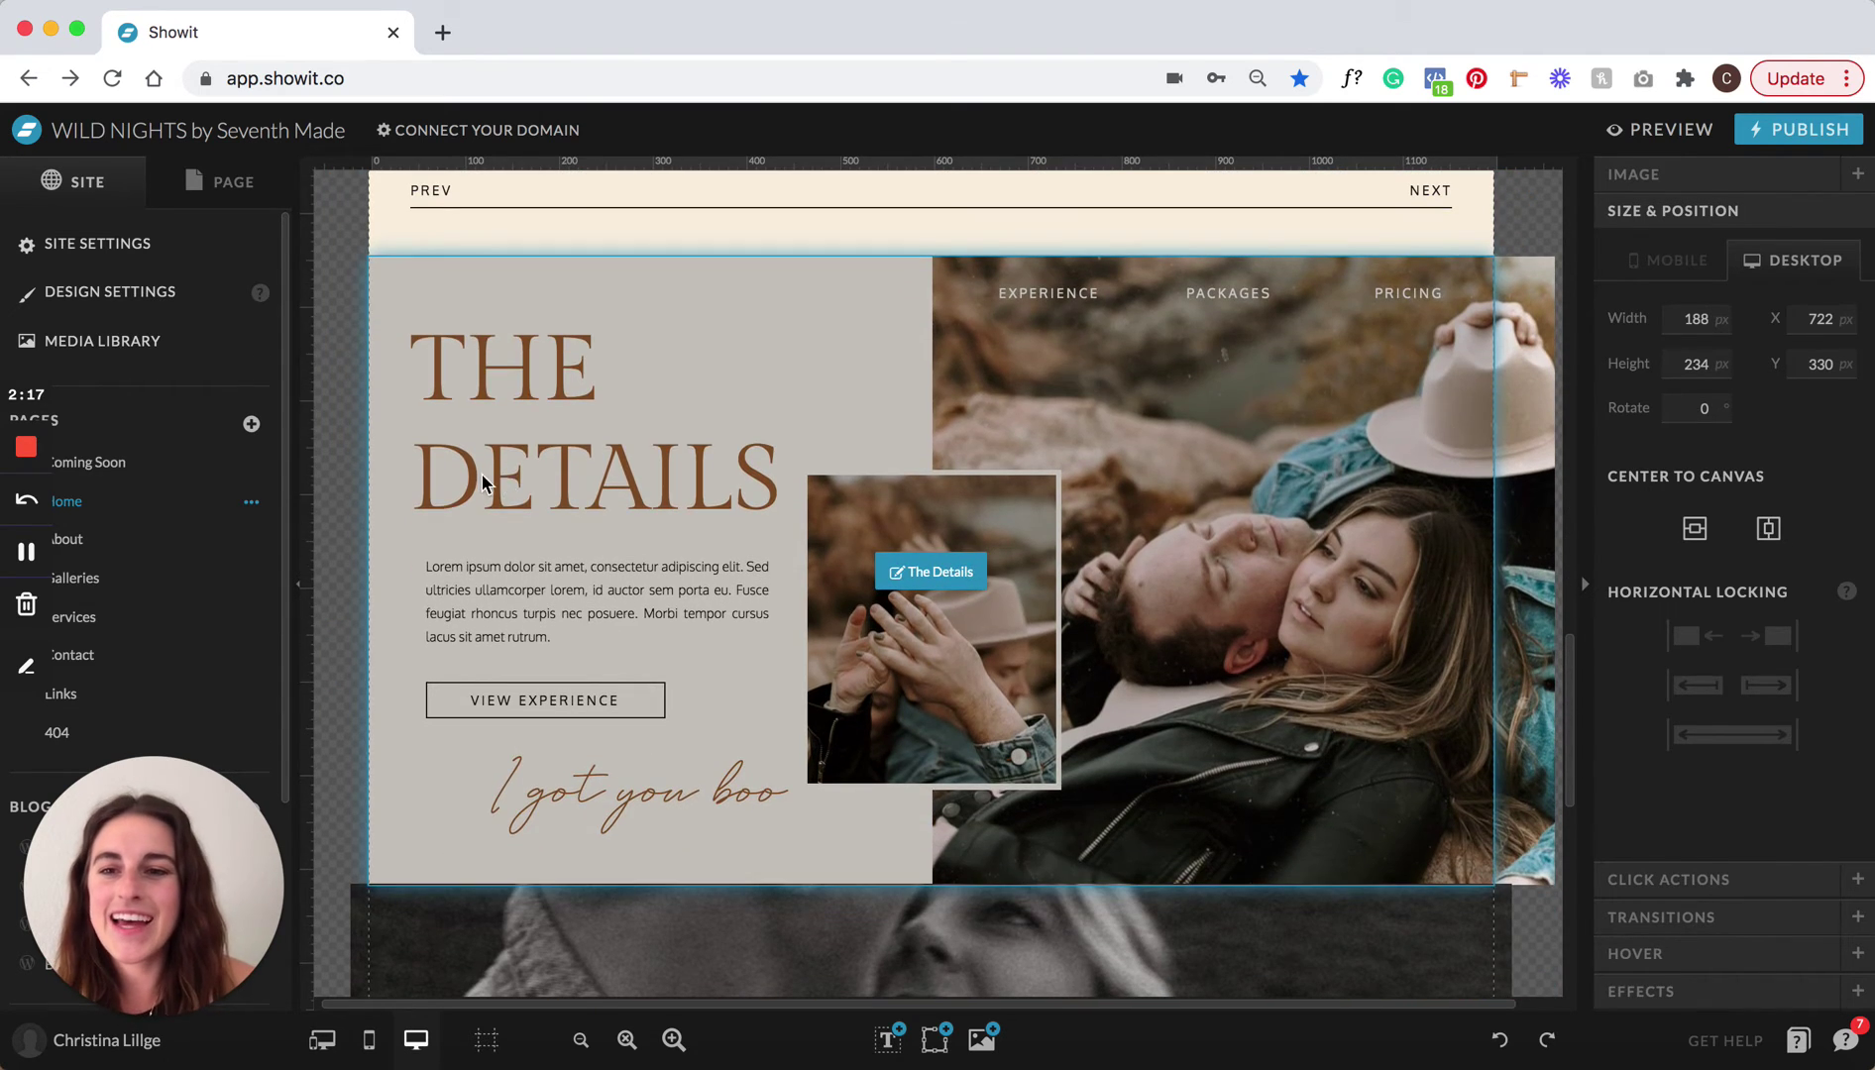
left_click(482, 484)
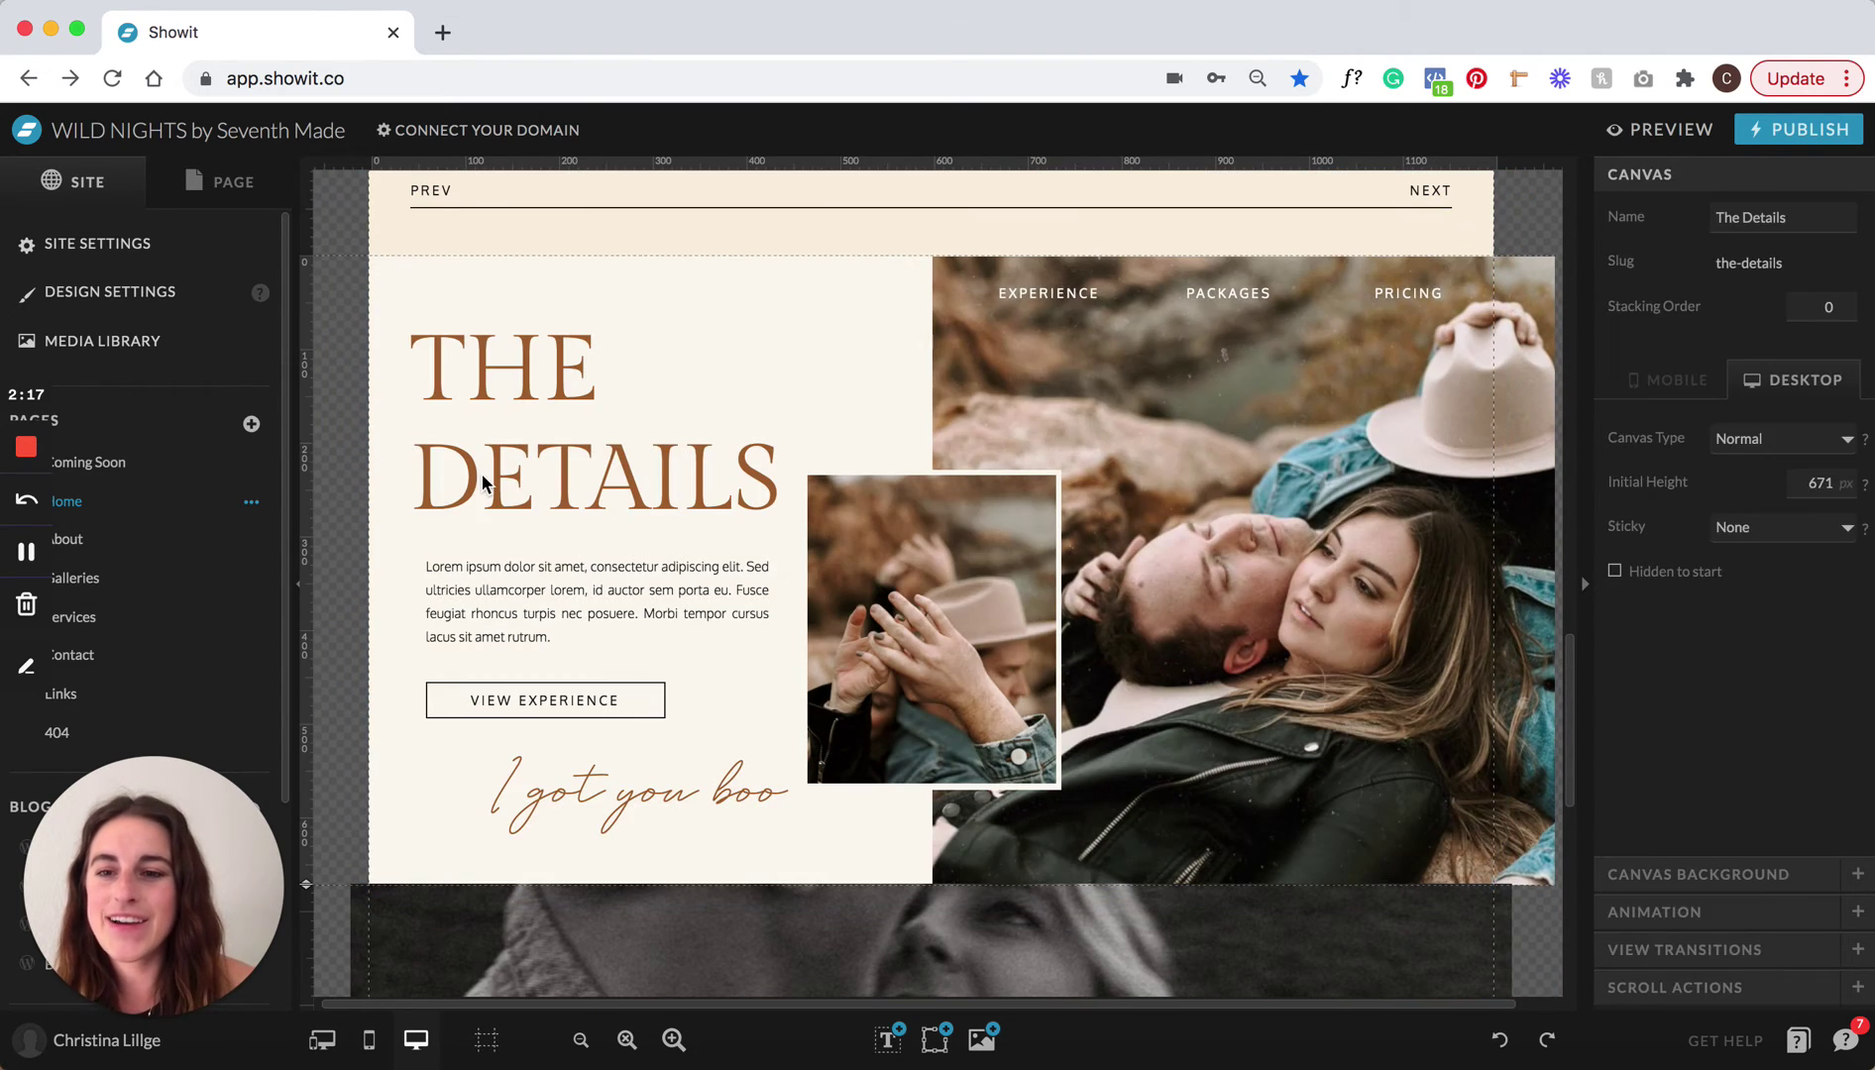
left_click(482, 484)
double_click(483, 484)
left_click_drag(767, 472, 317, 405)
type("ALL")
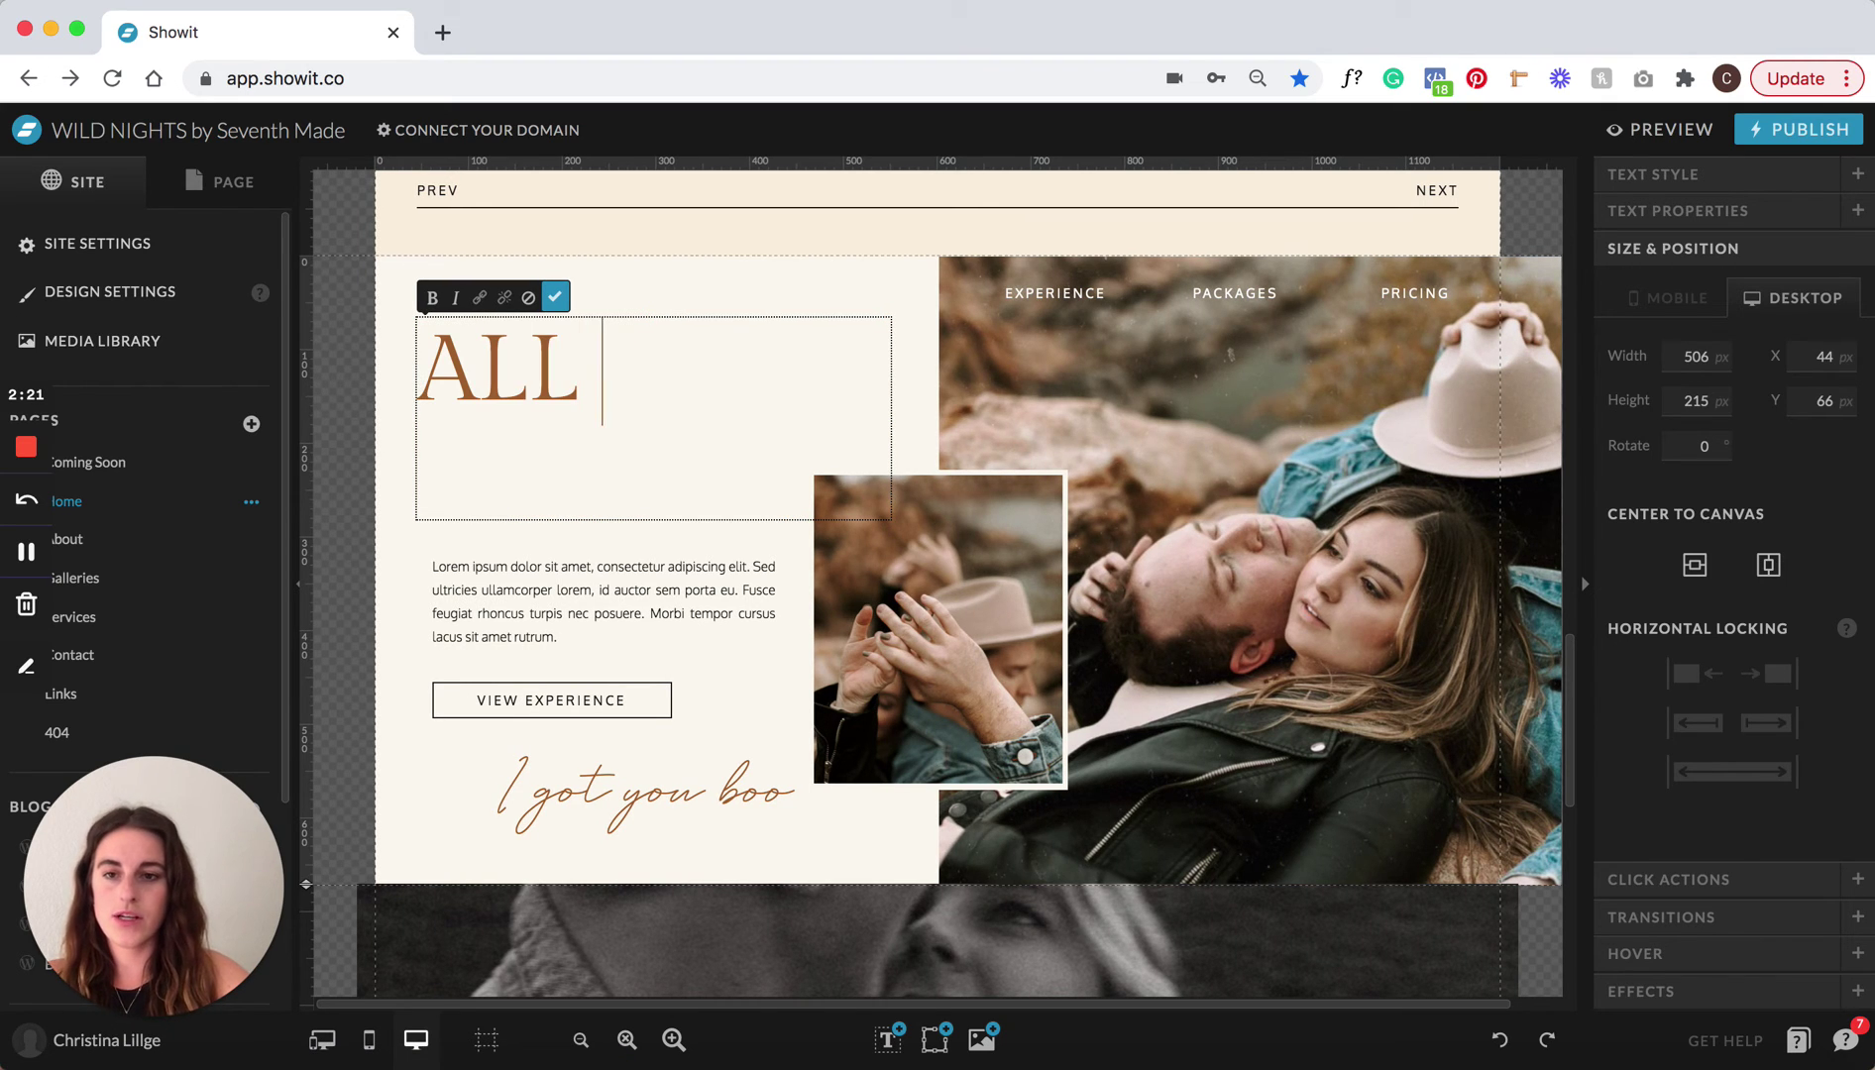
type(" THE GOOD STUFF")
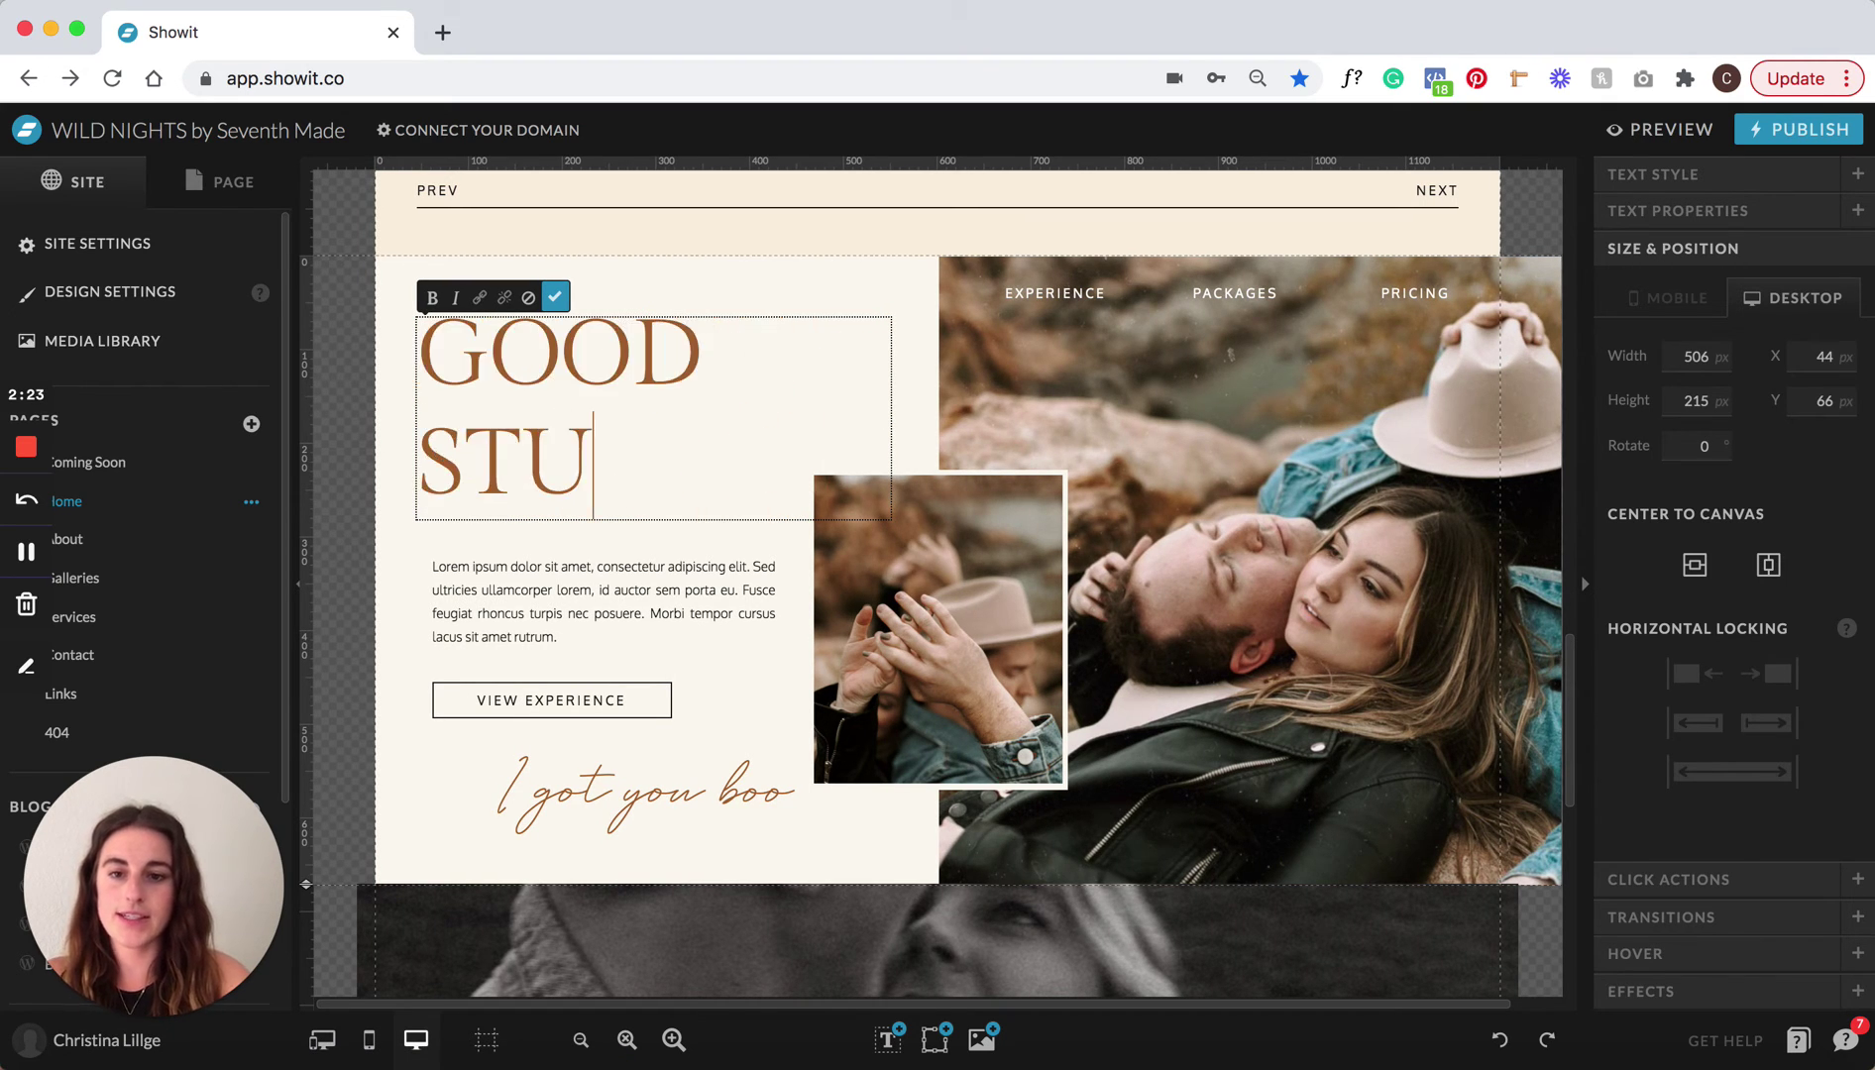
left_click(554, 297)
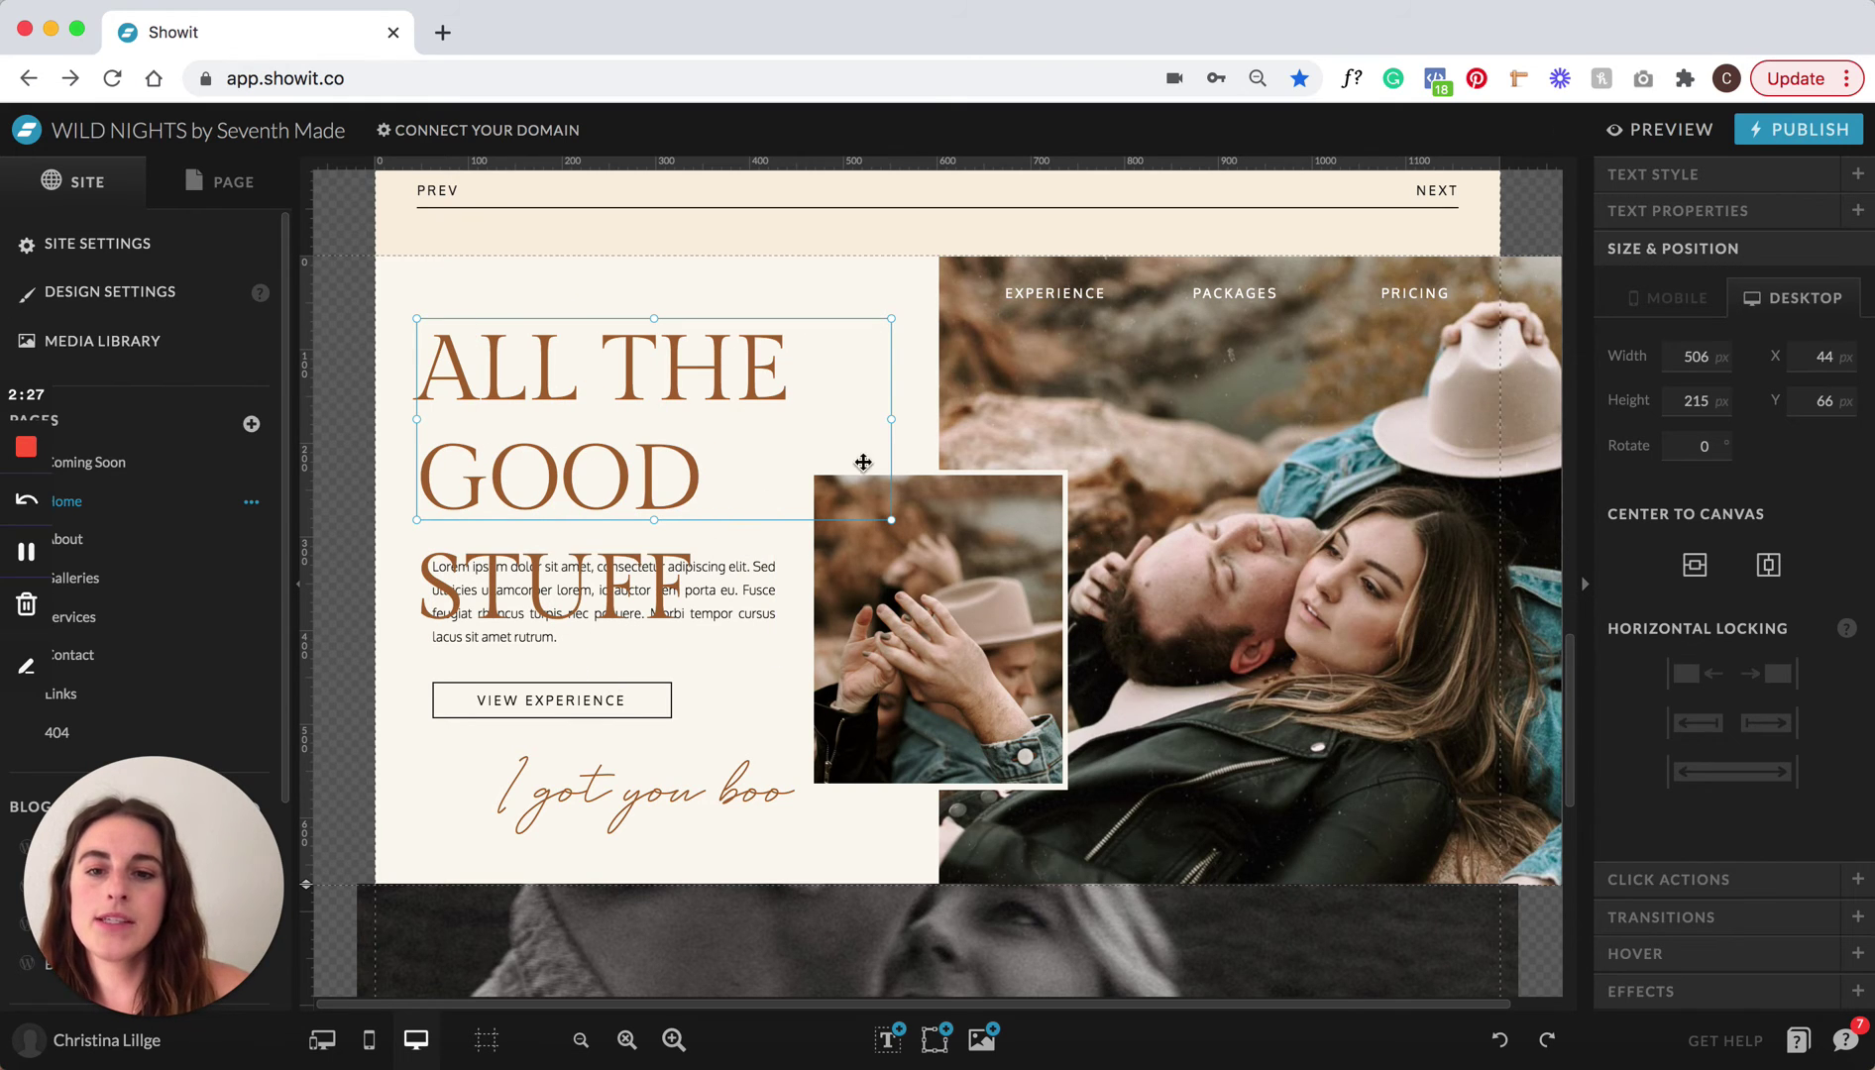
left_click_drag(892, 421, 1019, 392)
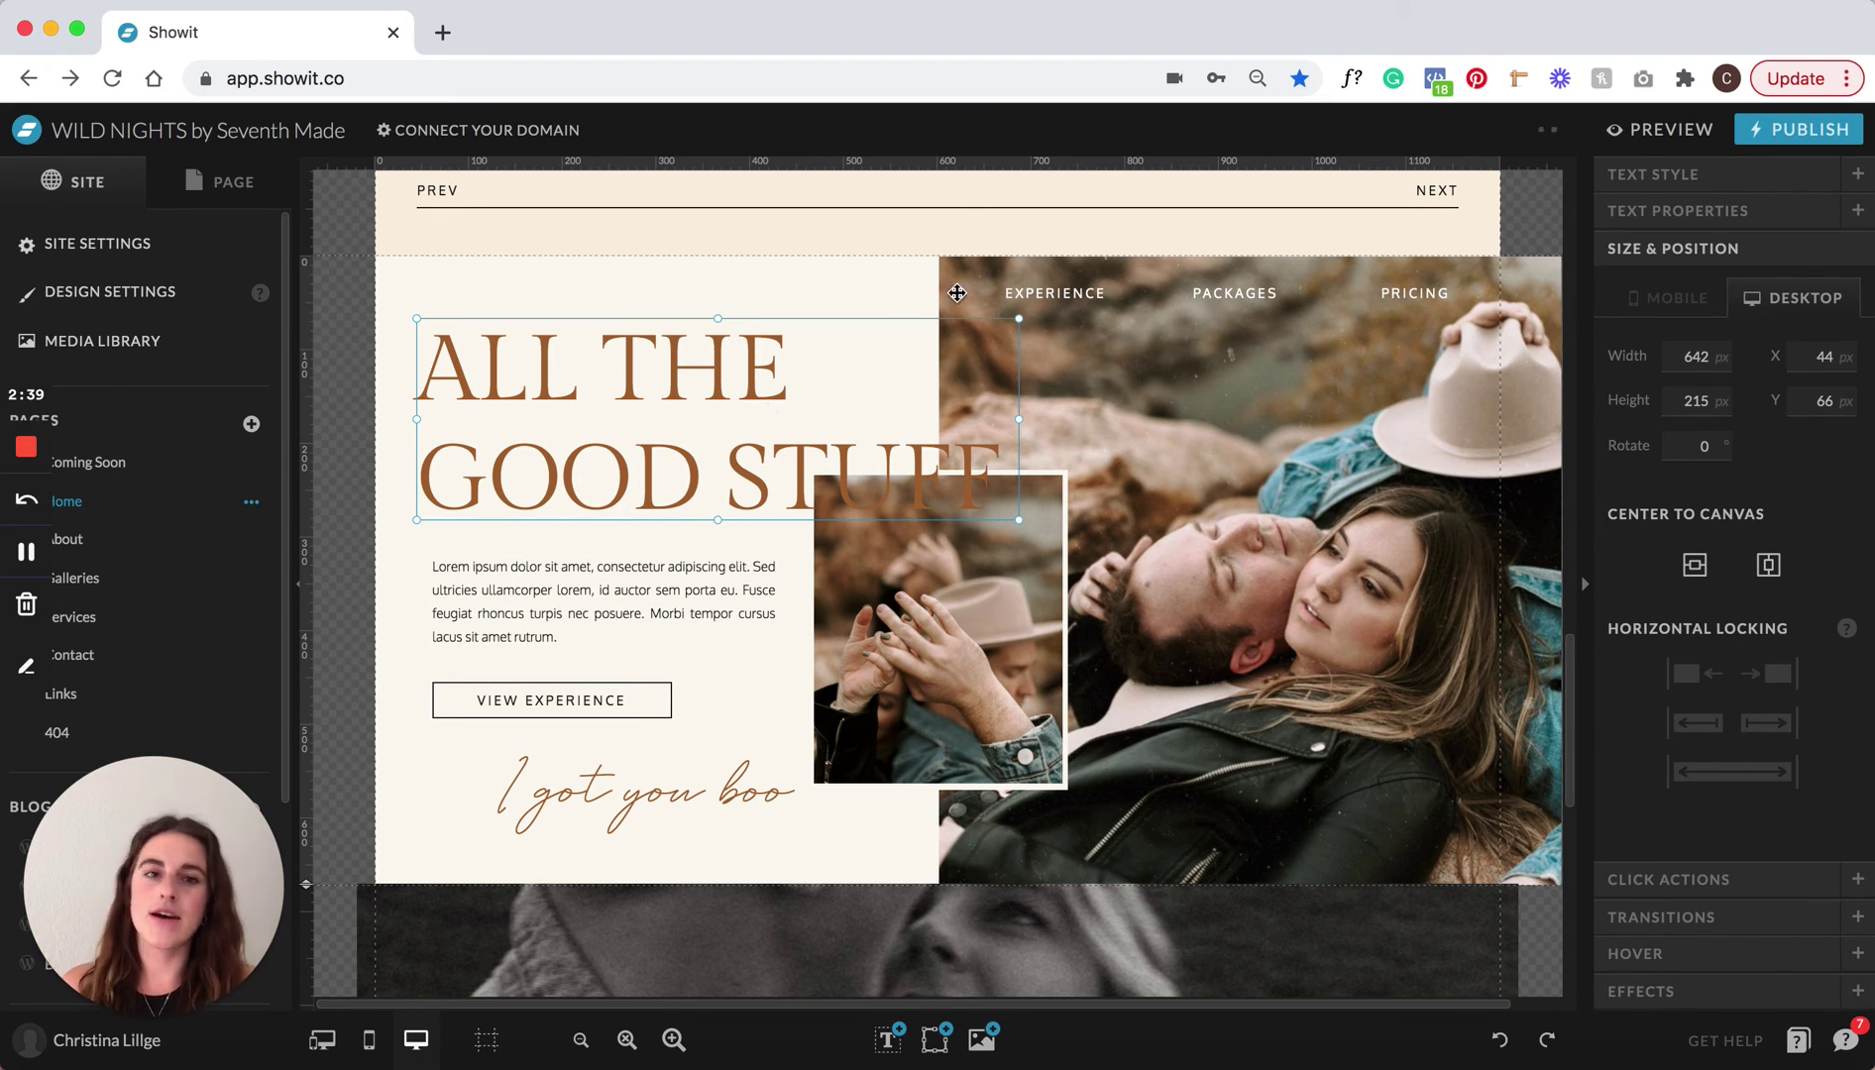
Step: Try black, dark brown and pale cream on the heading, settling on grey-green palette colour 5
left_click(1728, 184)
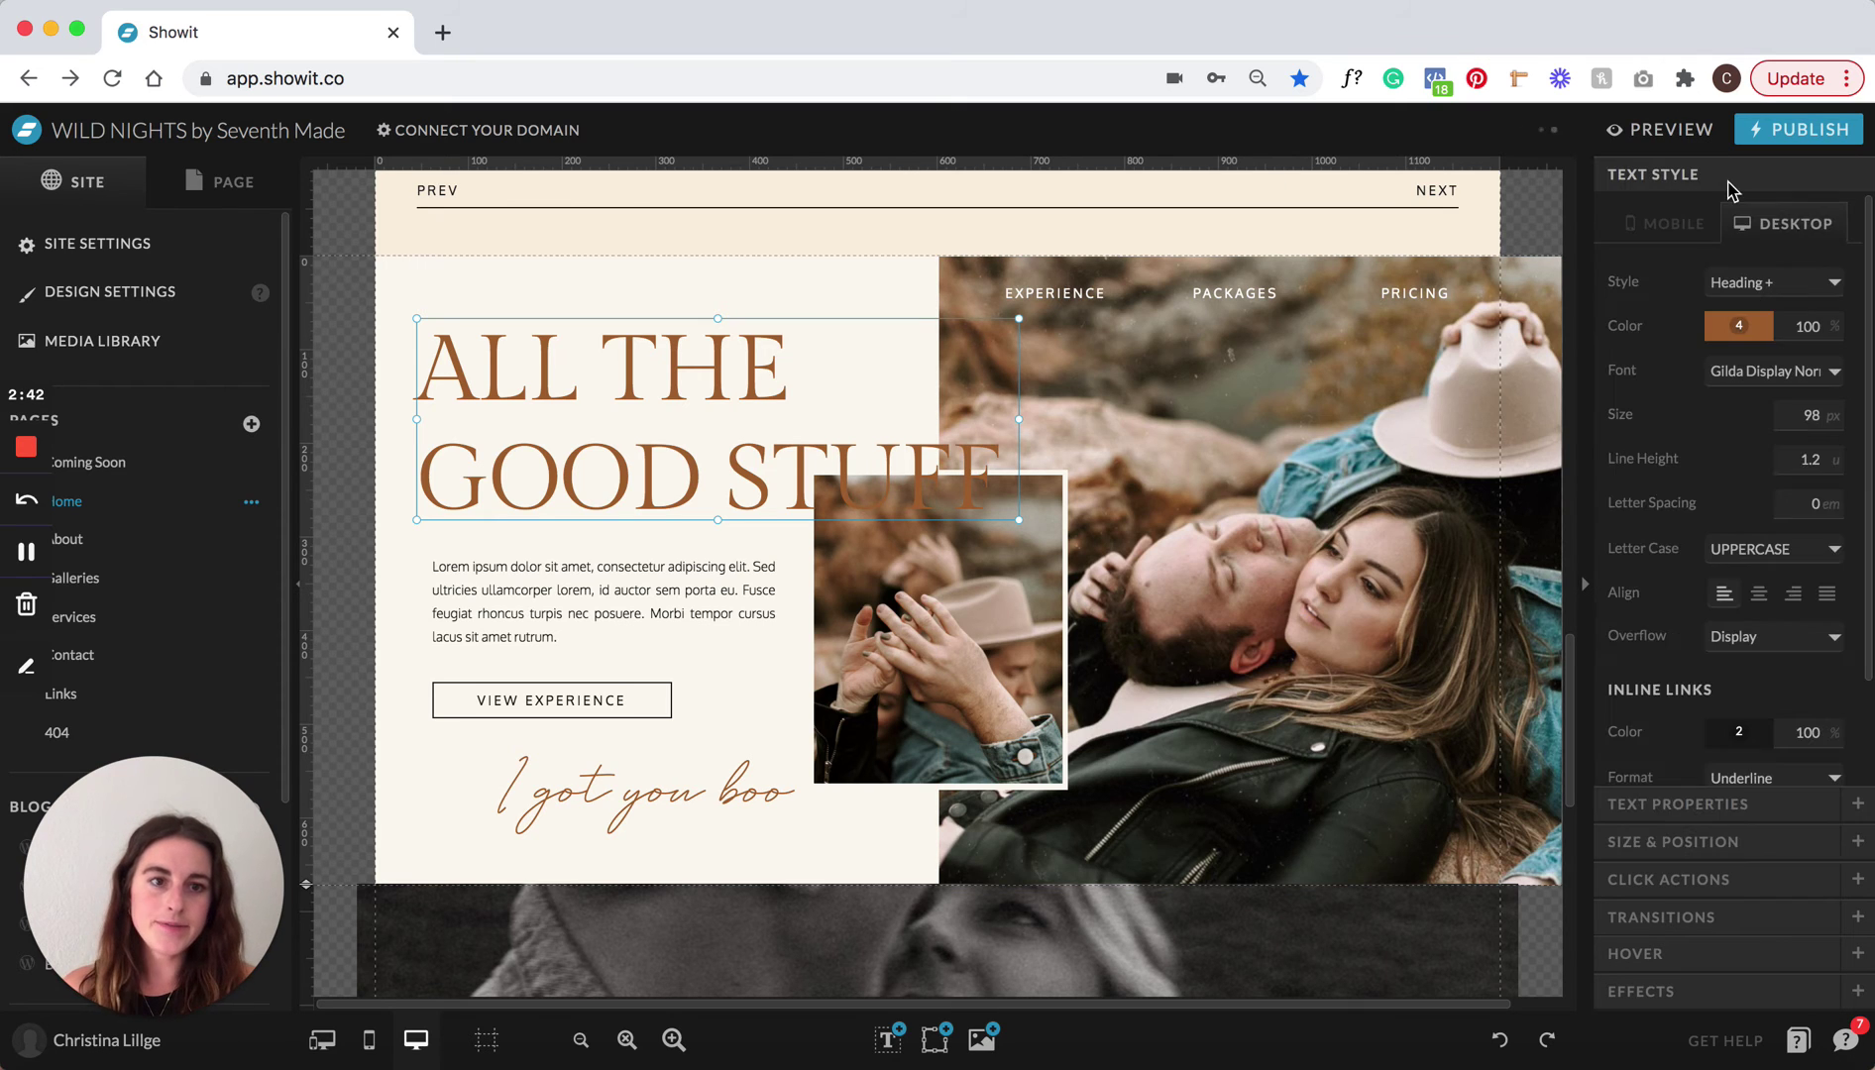
left_click(1760, 339)
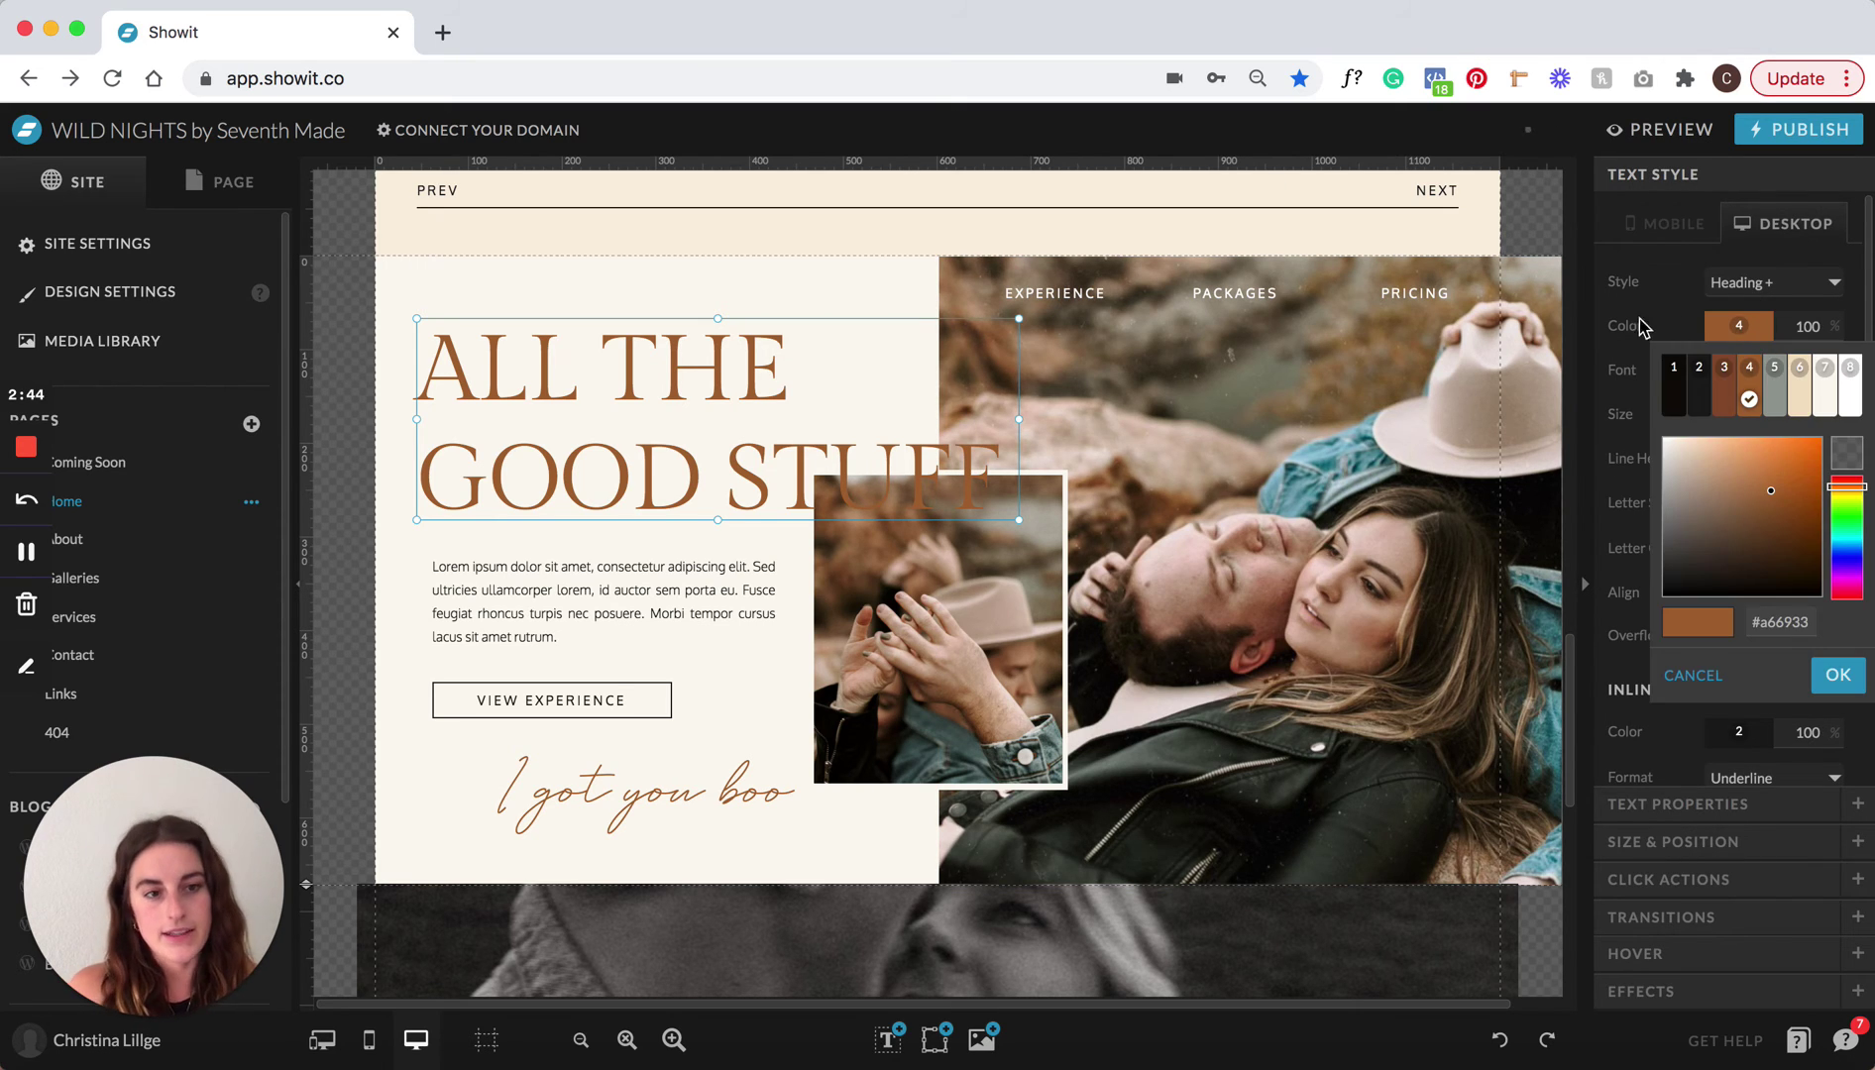
left_click(1674, 394)
left_click(1747, 326)
left_click(1737, 395)
left_click(1755, 337)
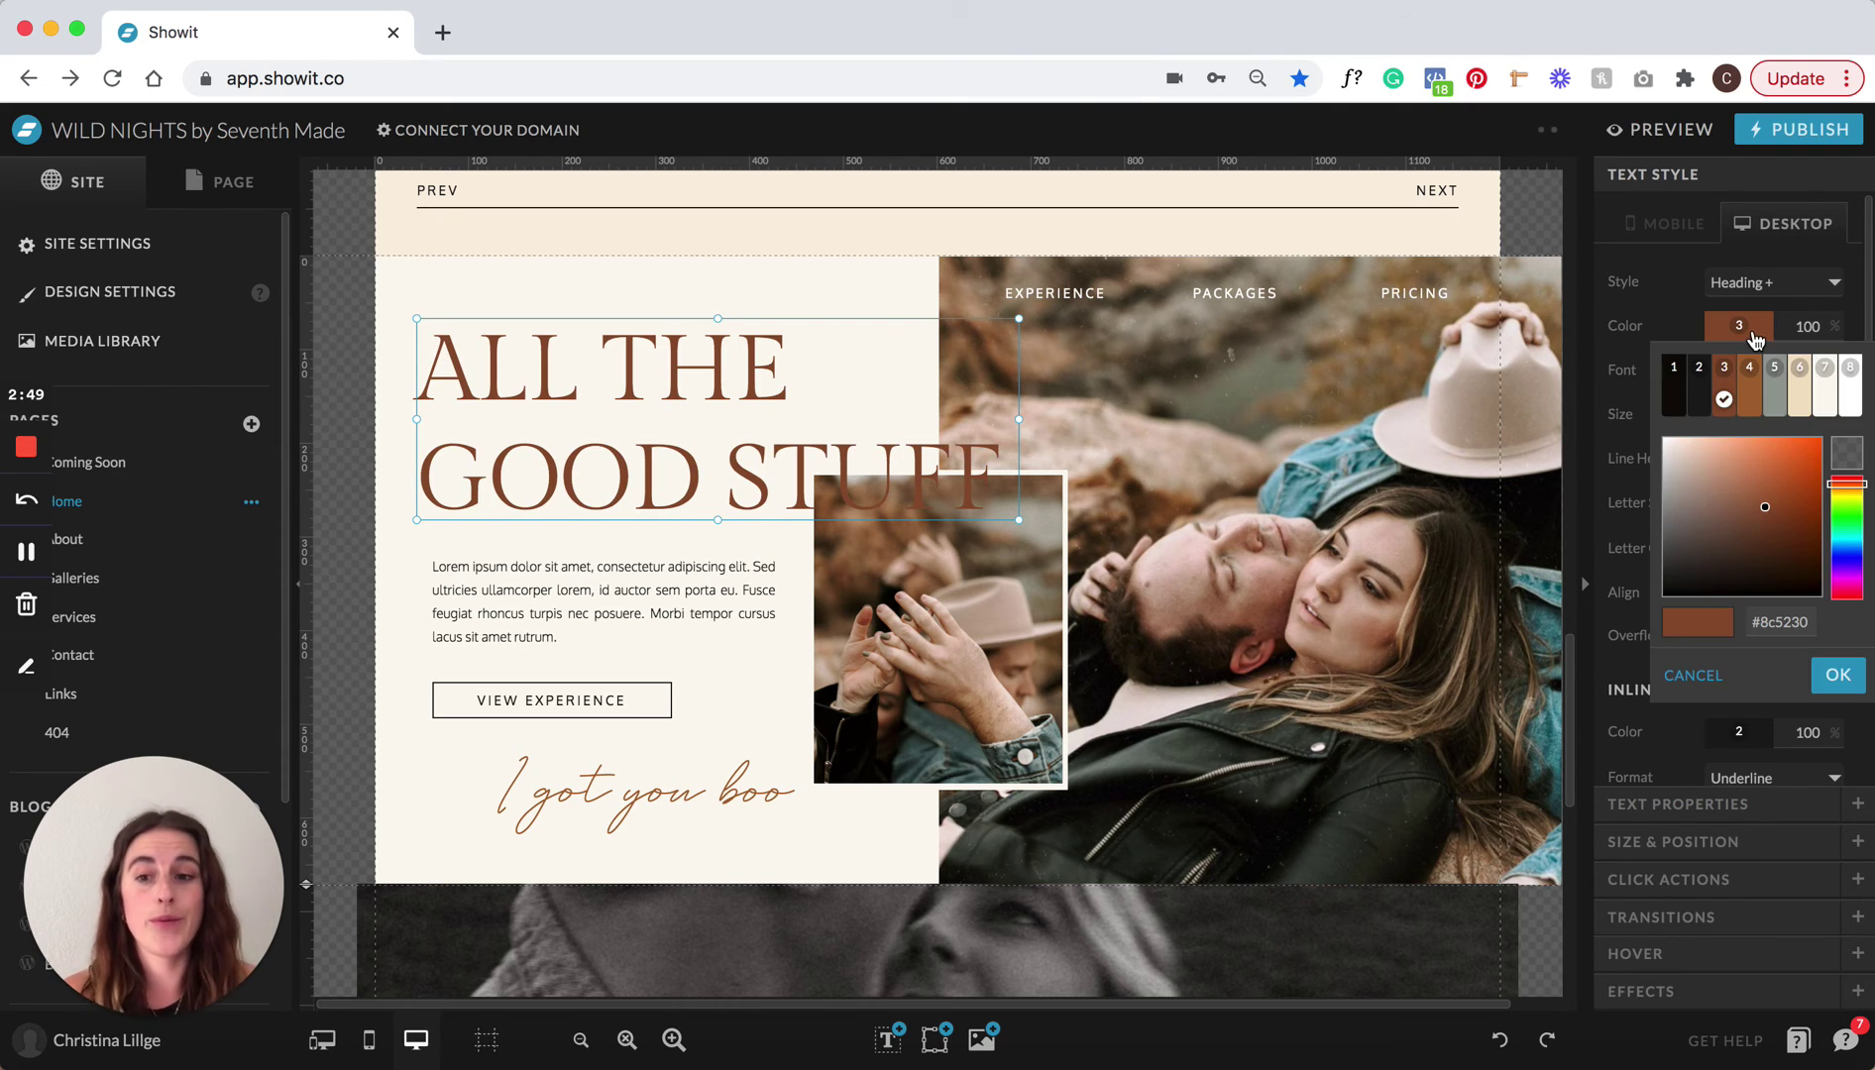
left_click(1800, 386)
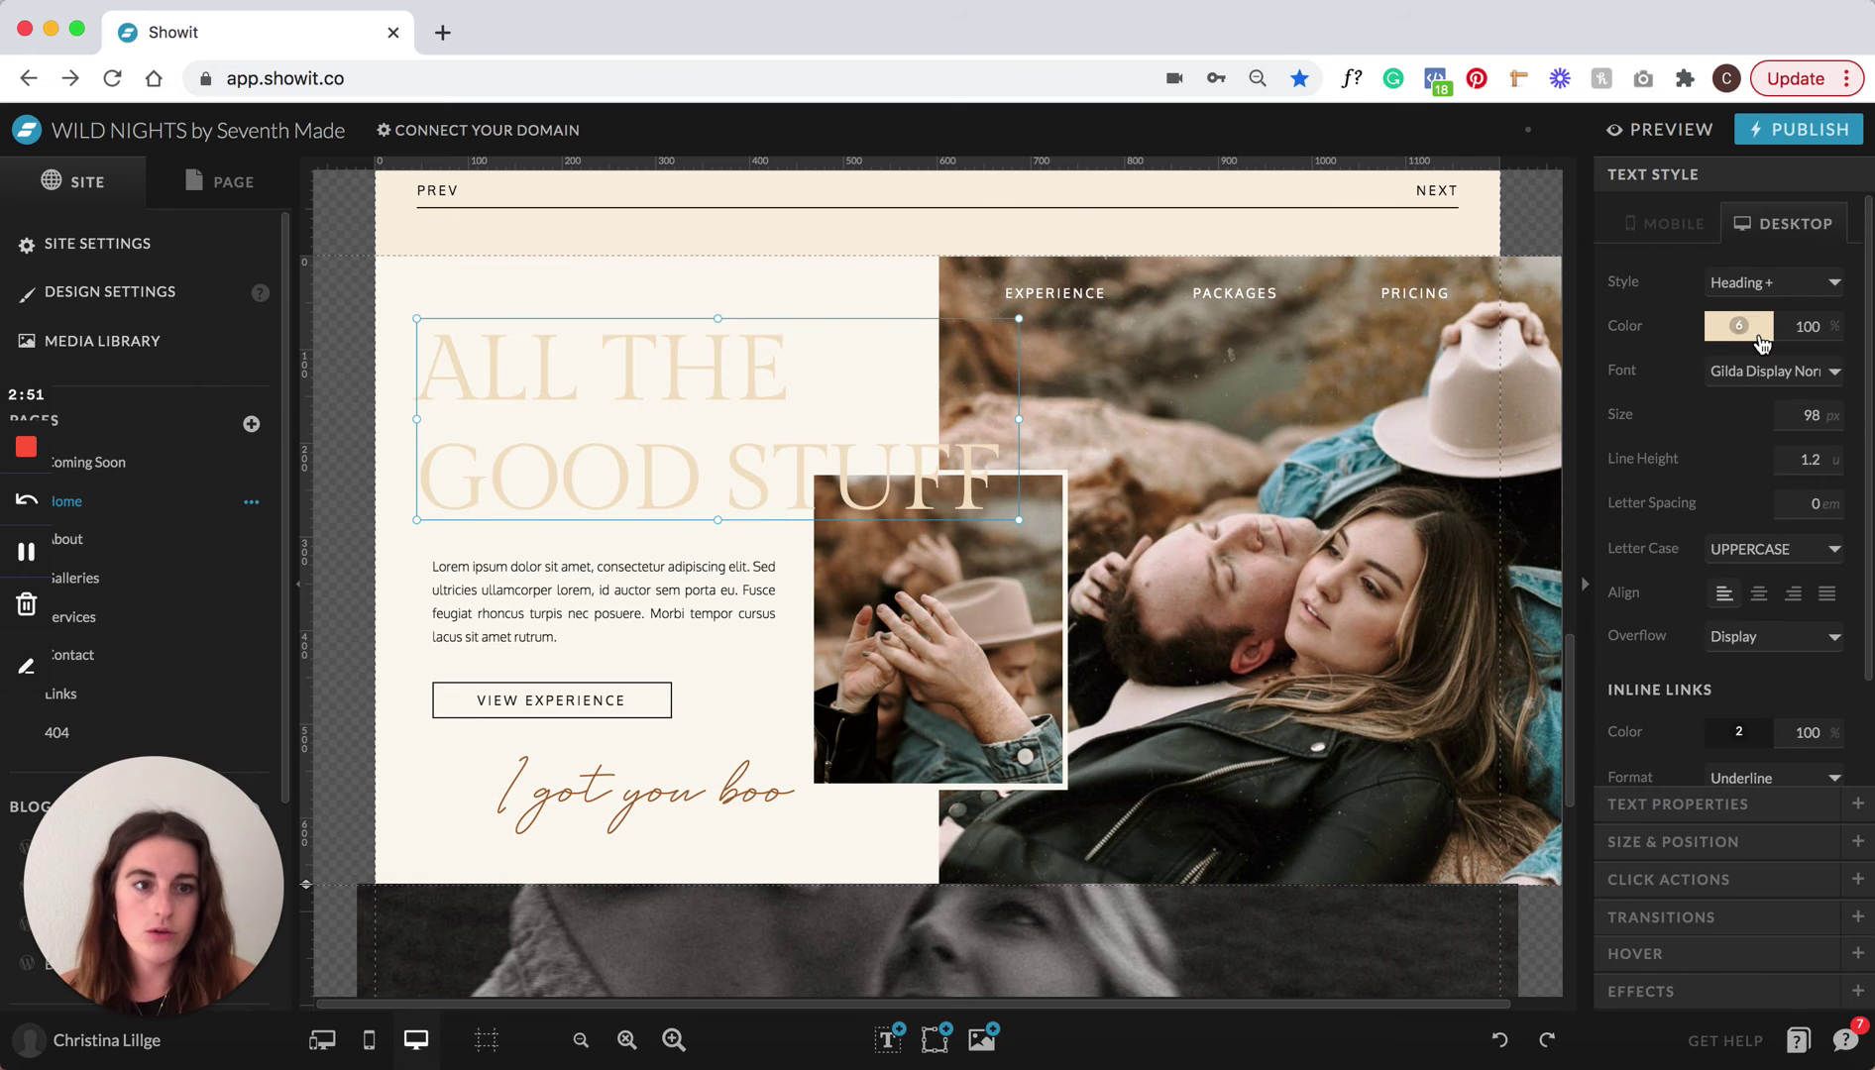
left_click(1760, 339)
left_click(1774, 381)
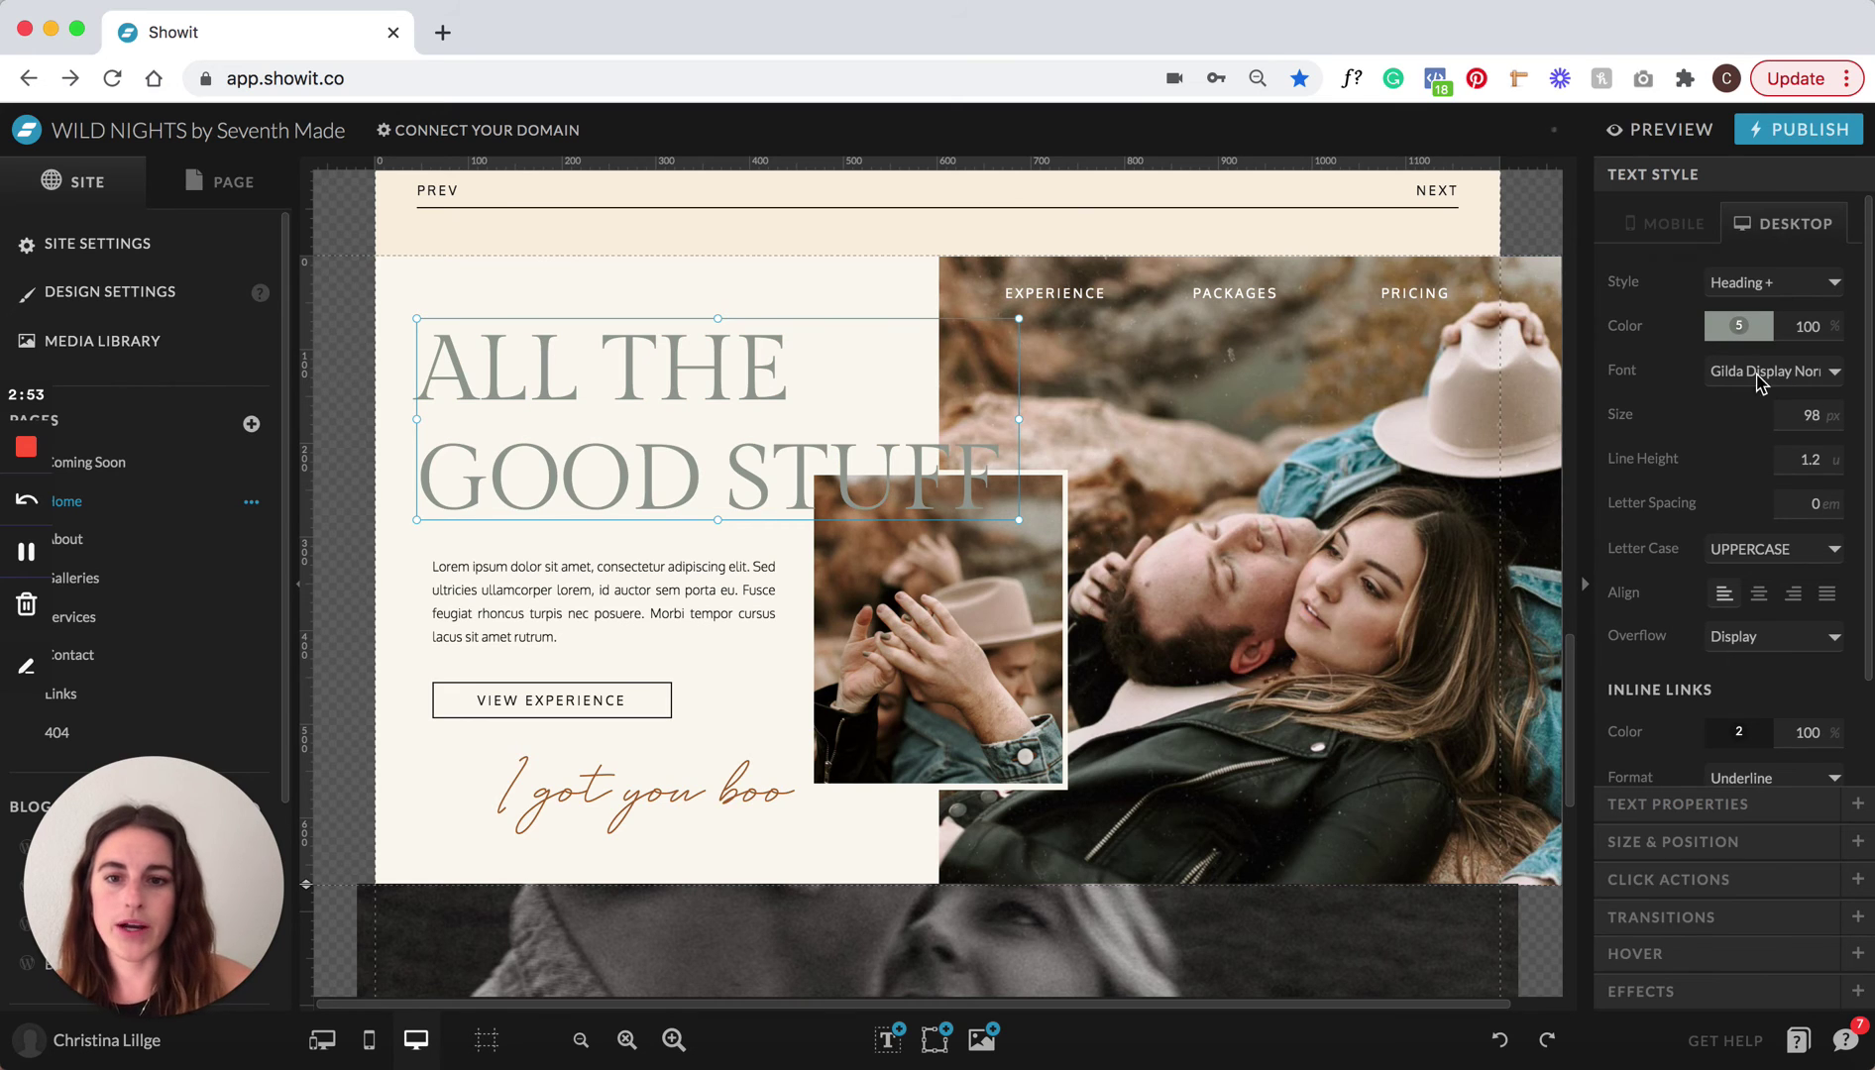
left_click(607, 773)
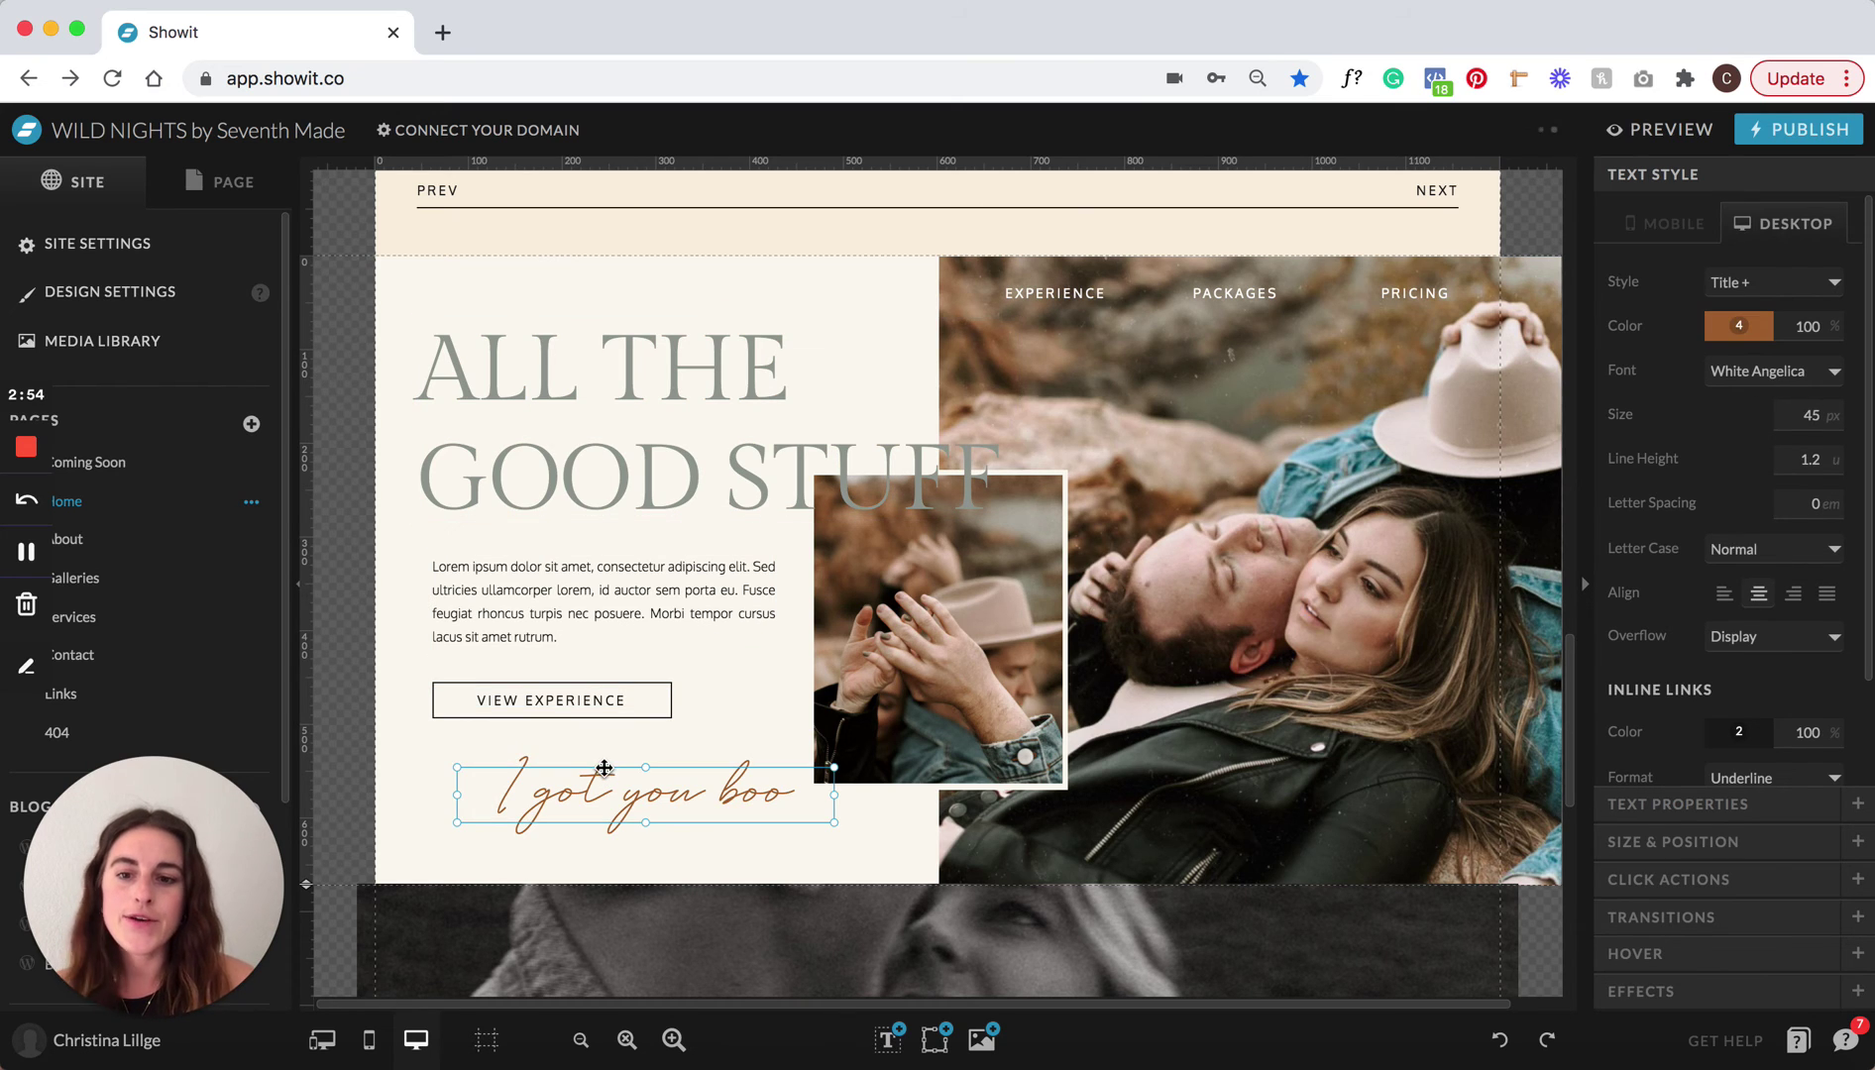
Step: Try dark brown, grey-green and rust-orange swatches on the 'I got you boo' script text
left_click(1751, 335)
left_click(1724, 387)
left_click(1755, 323)
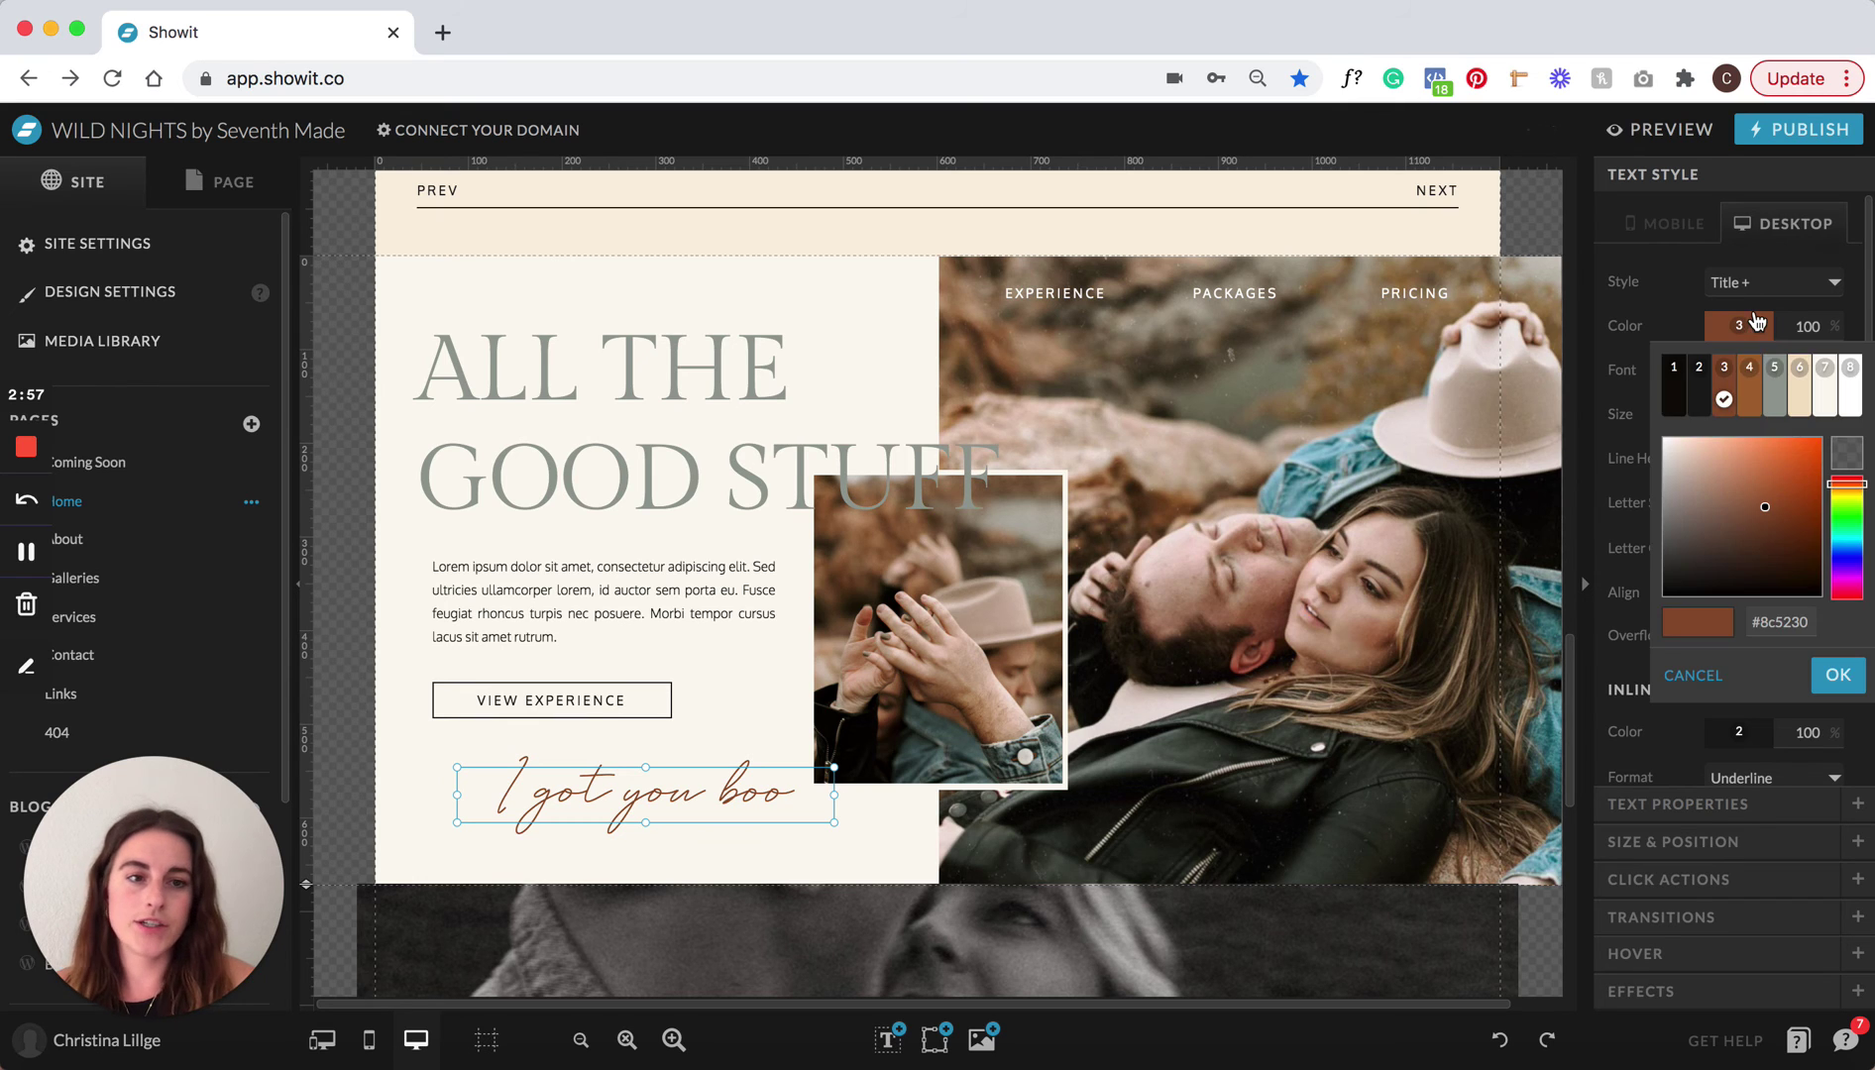
left_click(1751, 388)
left_click(1756, 332)
left_click(1774, 382)
left_click(1745, 327)
left_click(1749, 385)
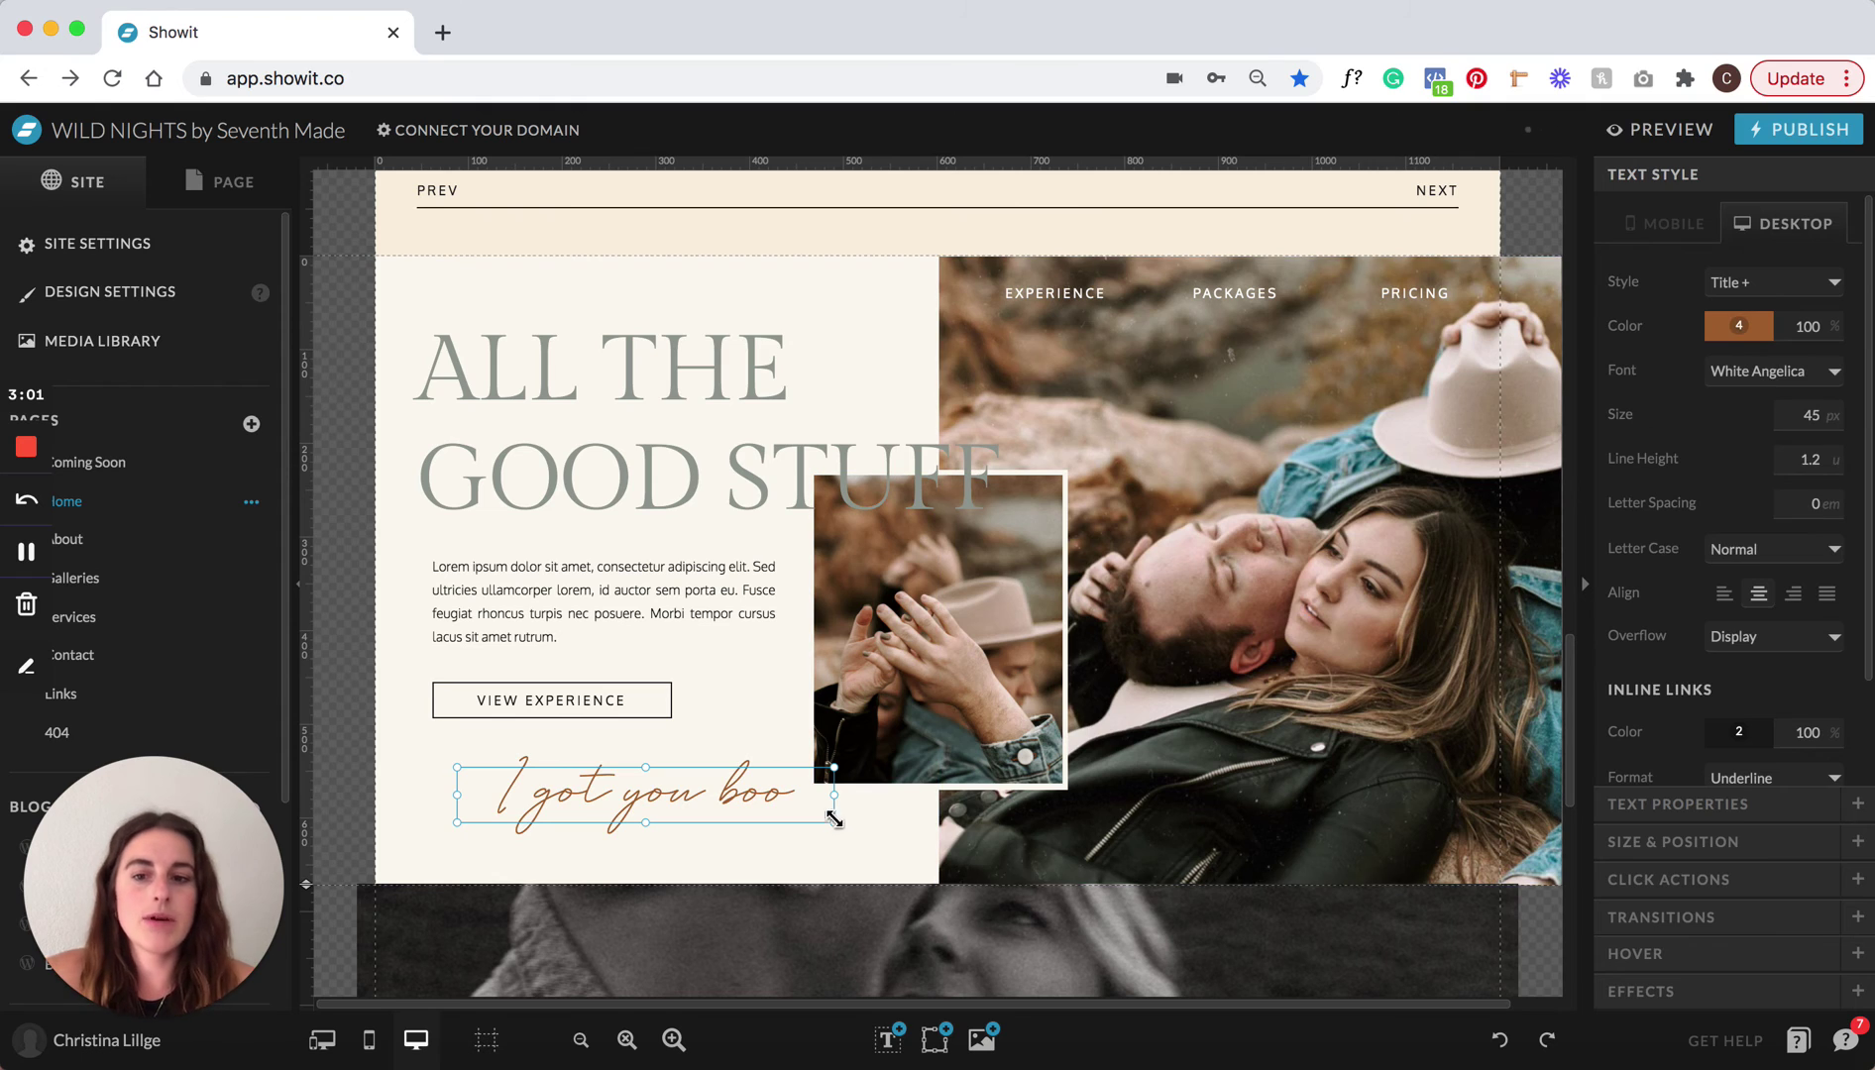
Step: Mix a custom bright green in the colour picker and apply it to the script text
left_click(1741, 334)
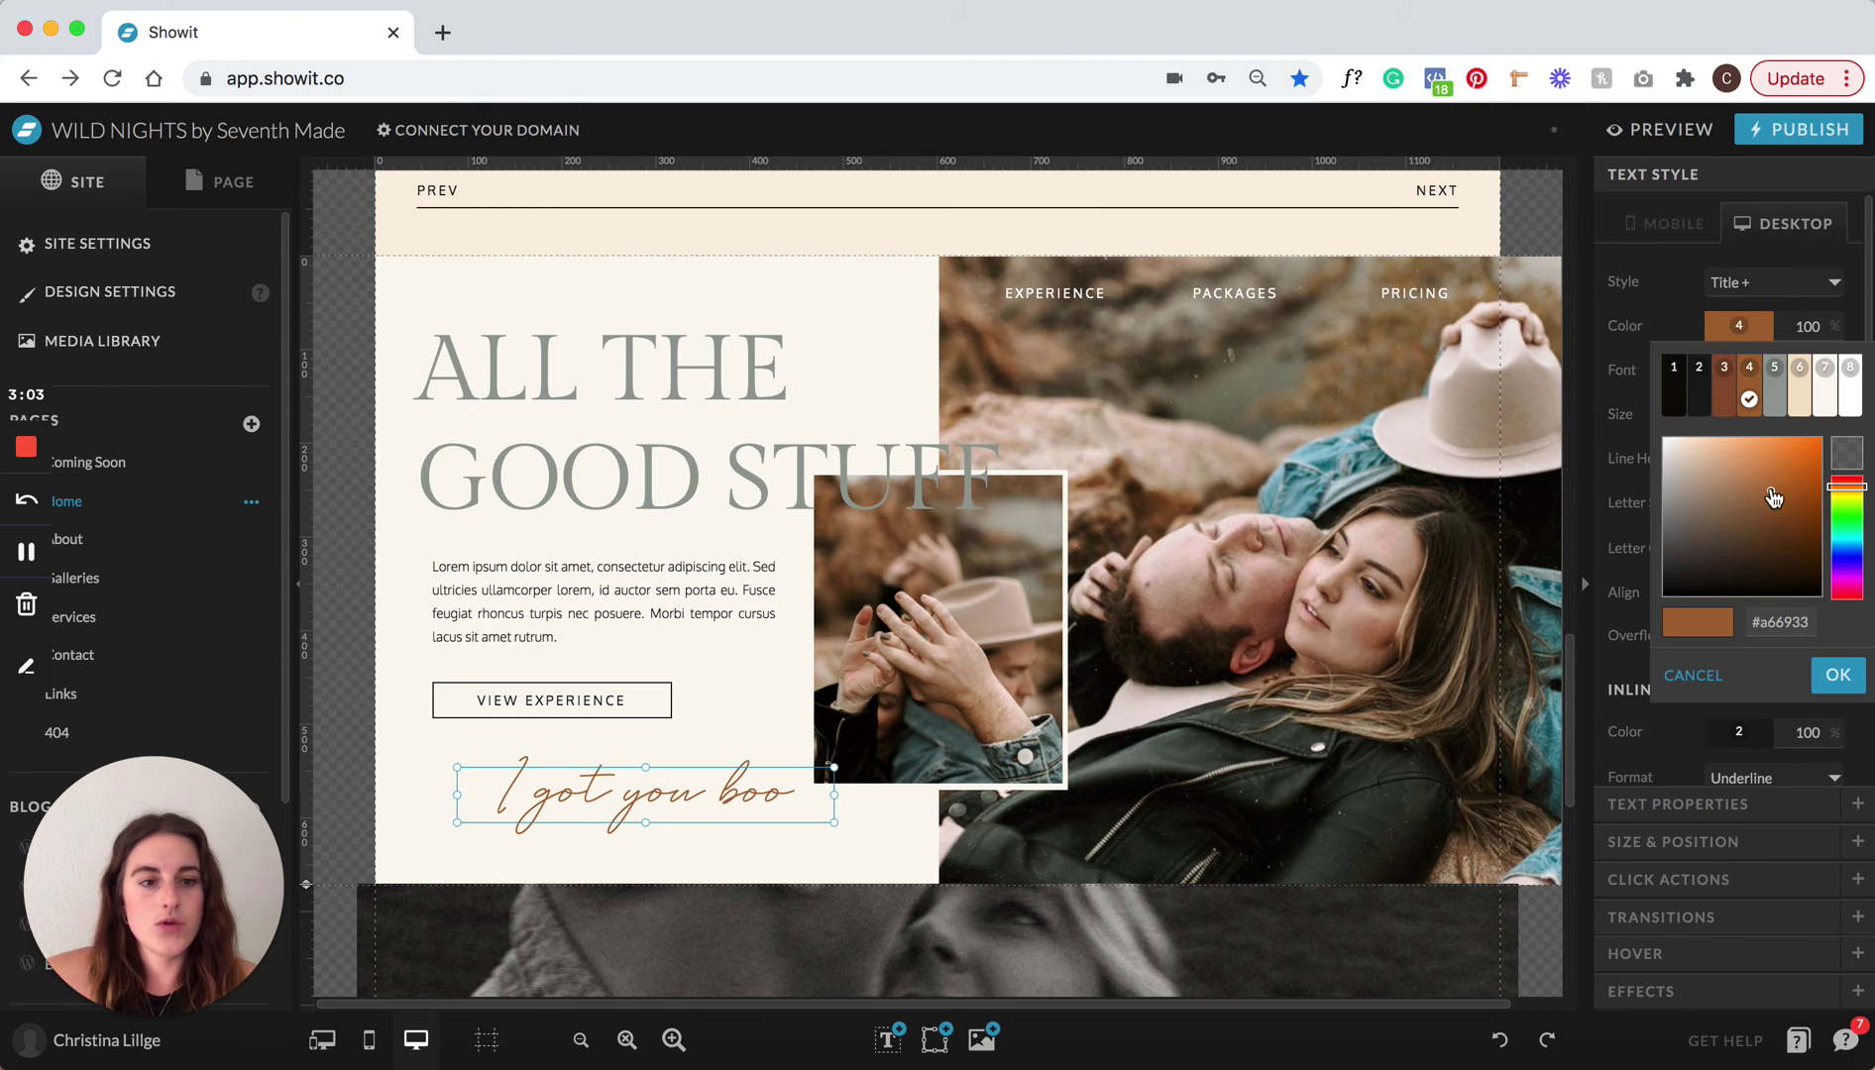
mouse_move(1774, 498)
left_mouse_down()
mouse_move(1807, 469)
mouse_move(1715, 452)
mouse_move(1731, 535)
mouse_move(1722, 562)
mouse_move(1680, 567)
mouse_move(1692, 496)
mouse_move(1774, 472)
mouse_move(1843, 536)
left_mouse_up()
left_click(1836, 675)
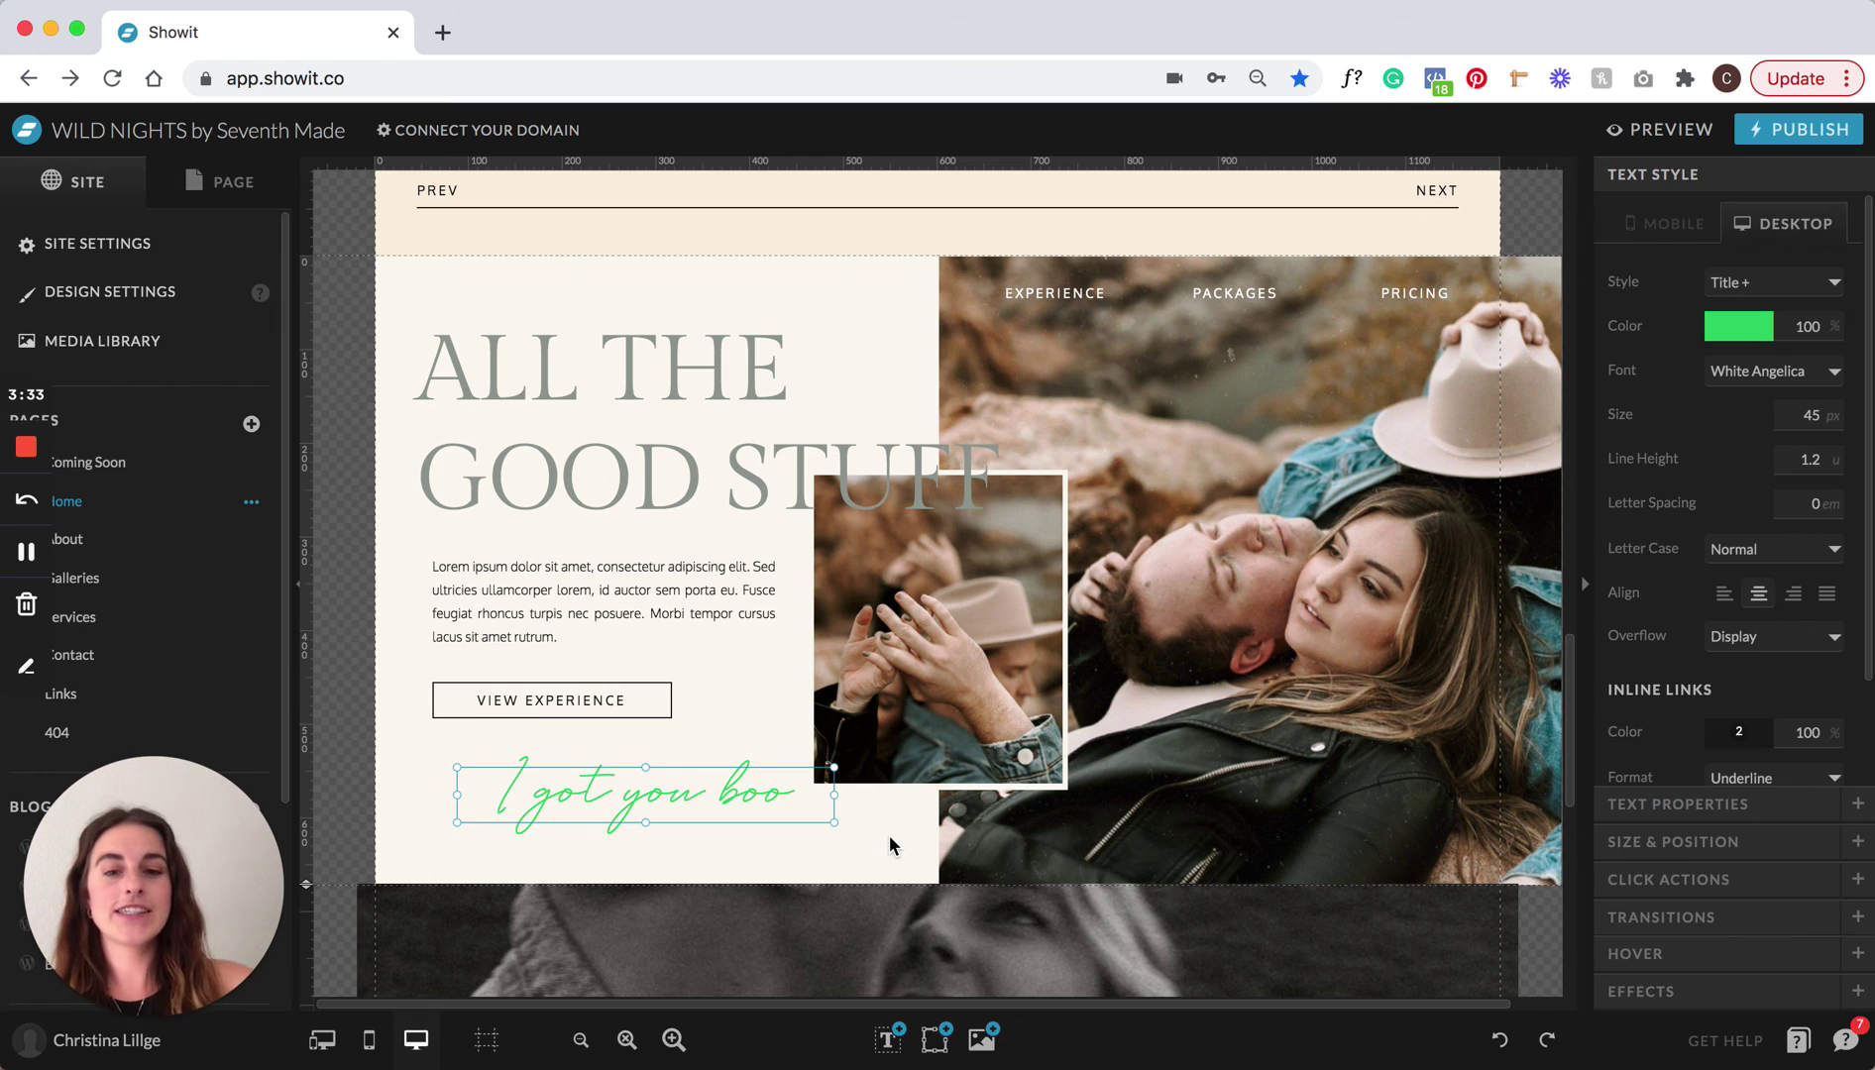
scroll(892, 833, "down", 6)
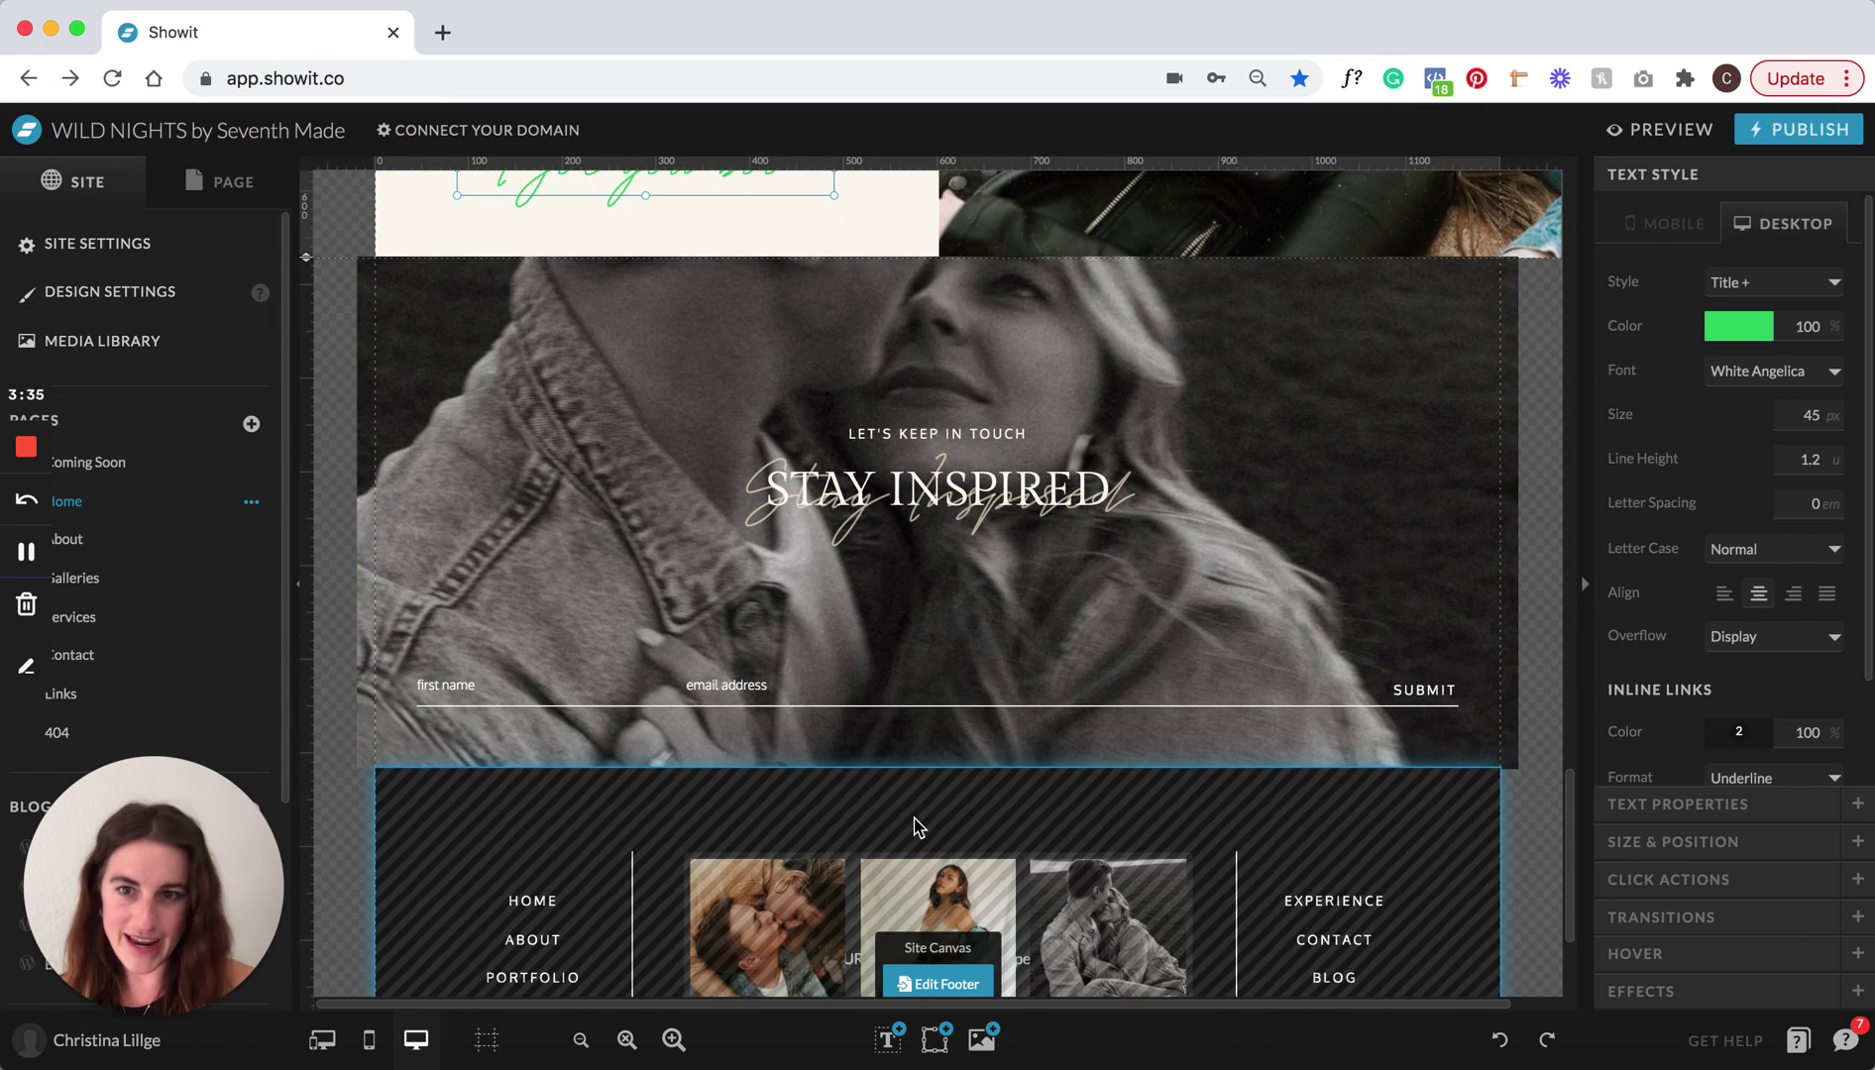